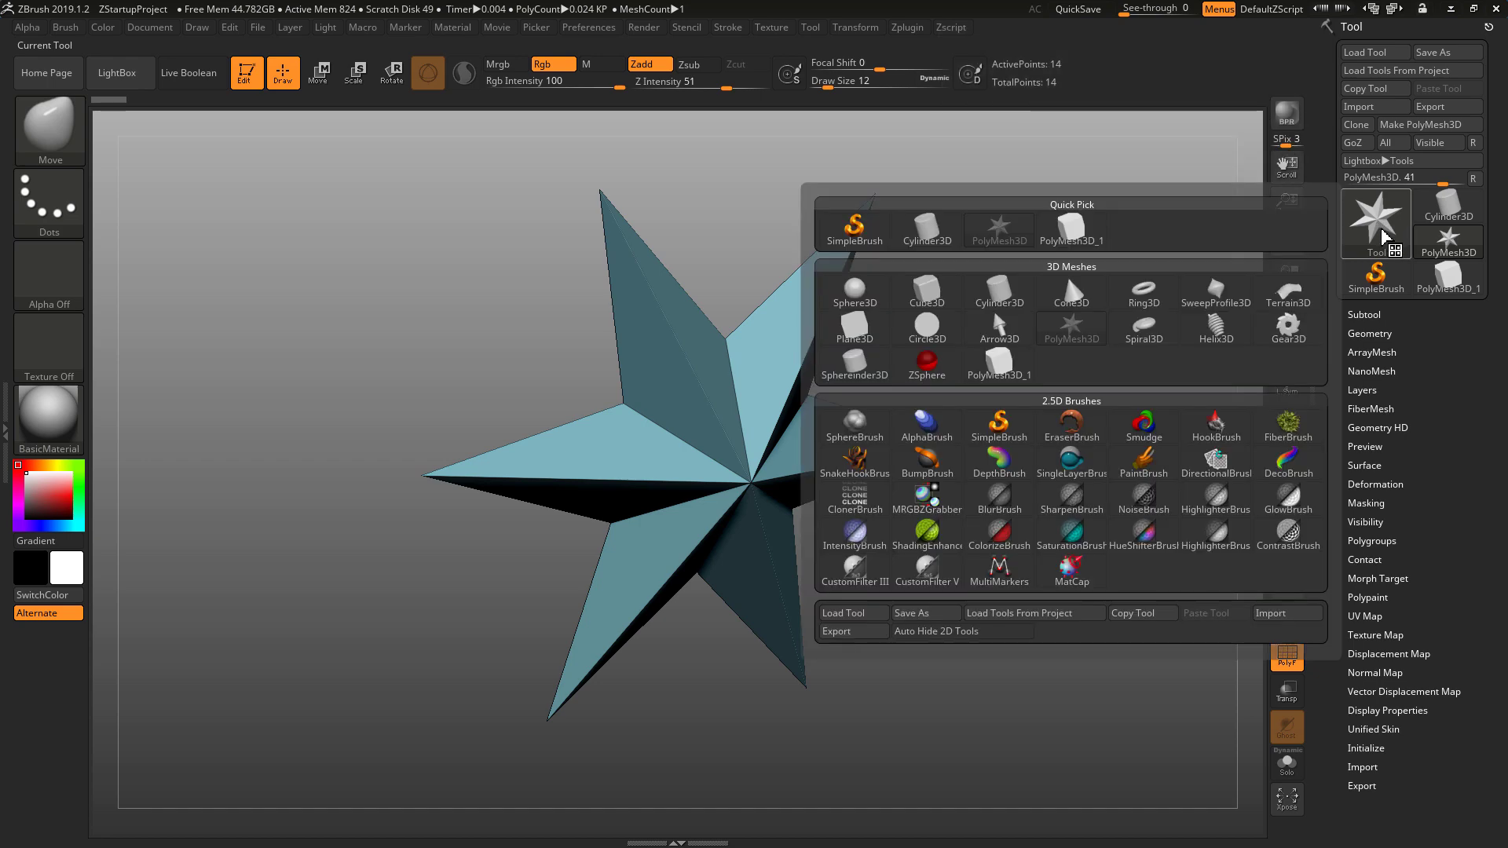
Show the Initialize settings for the PolyMesh3D star and choose the IMM Primitives brush
left_click(1353, 212)
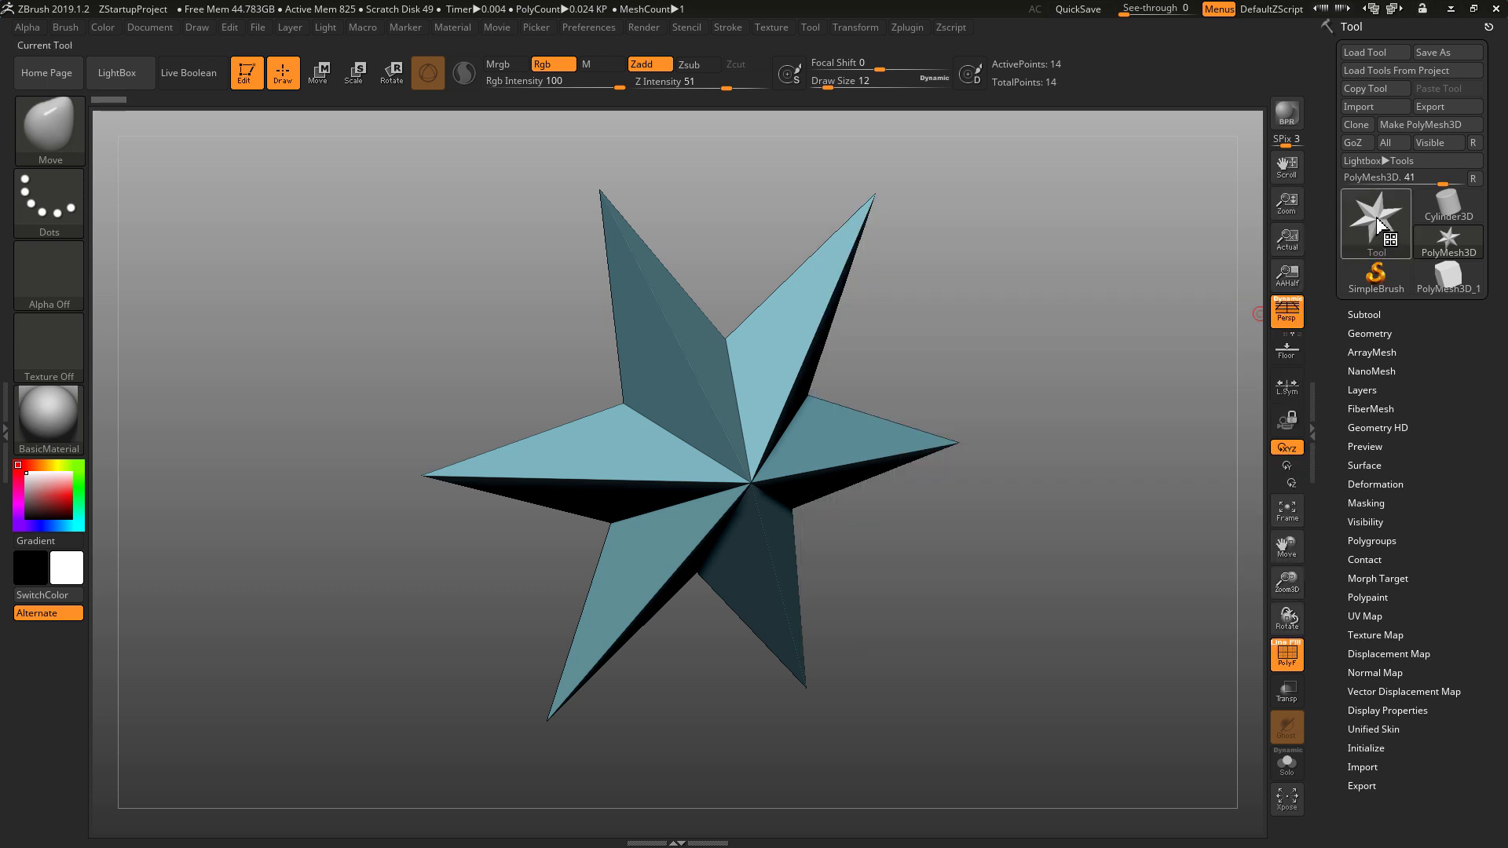
left_click(1371, 748)
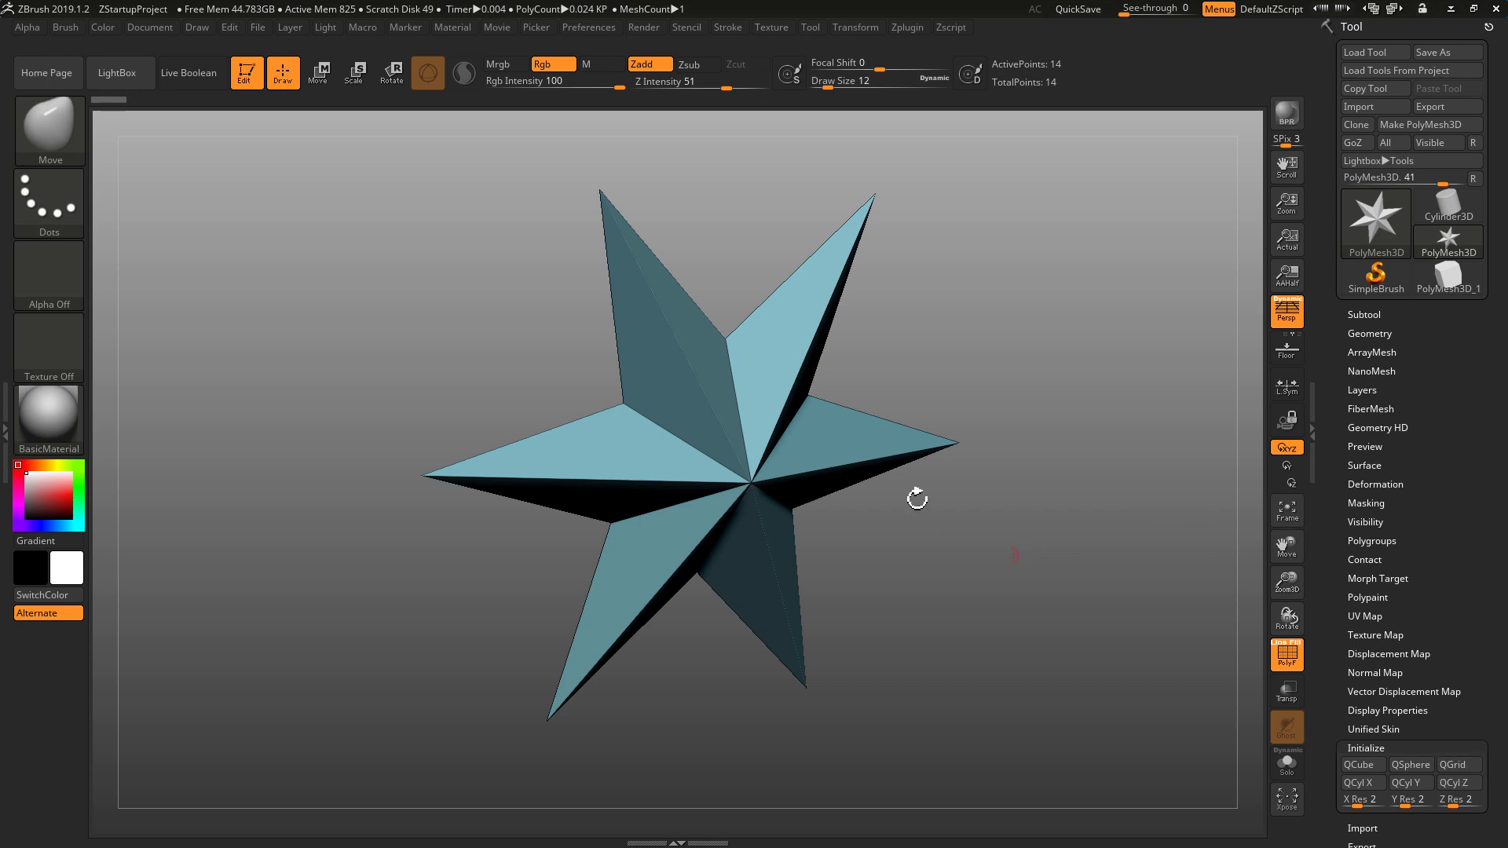
left_click(52, 130)
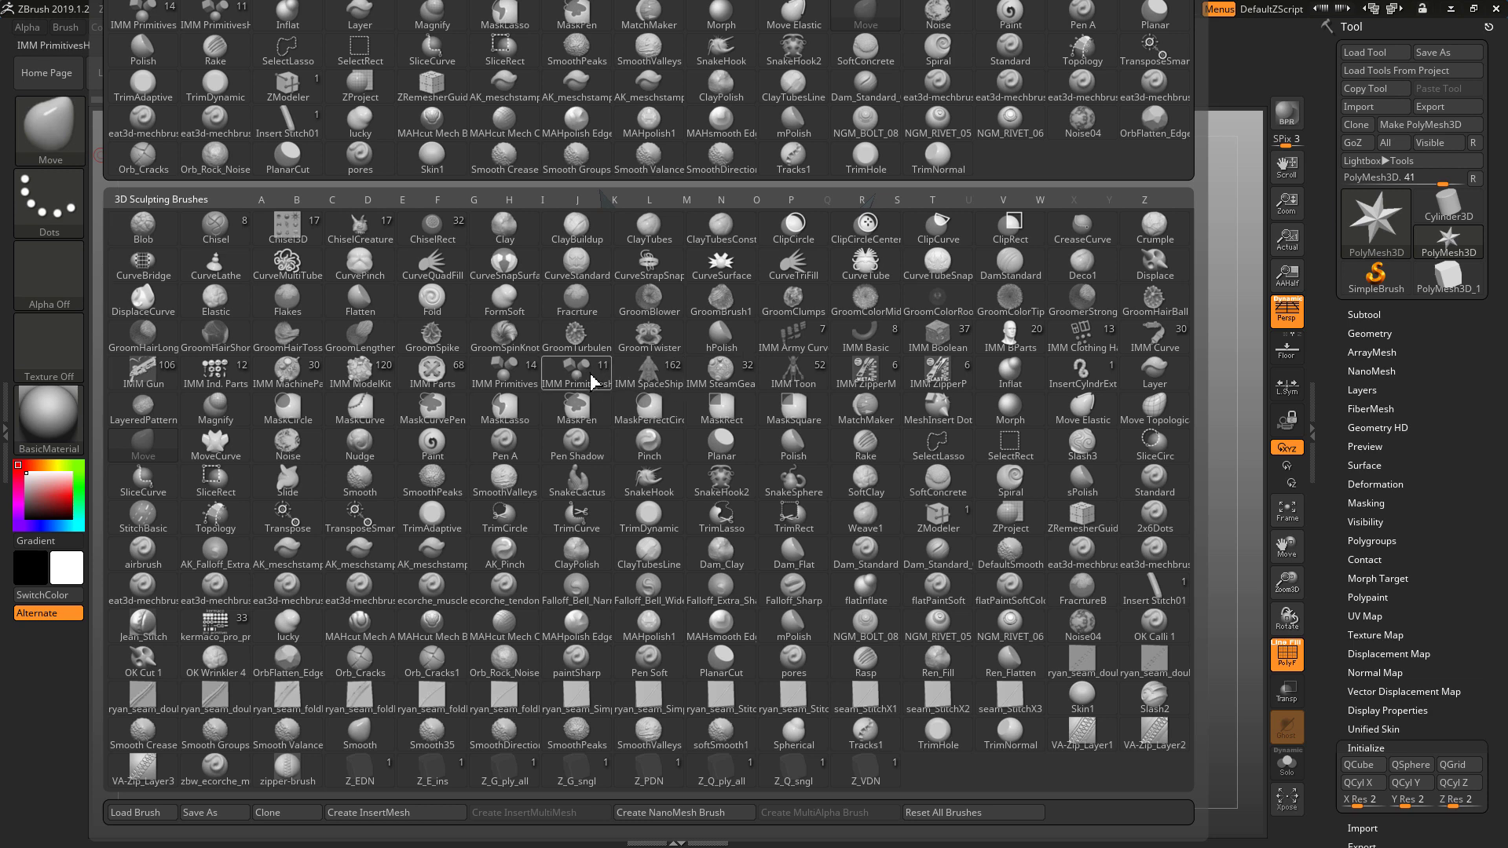
left_click(520, 375)
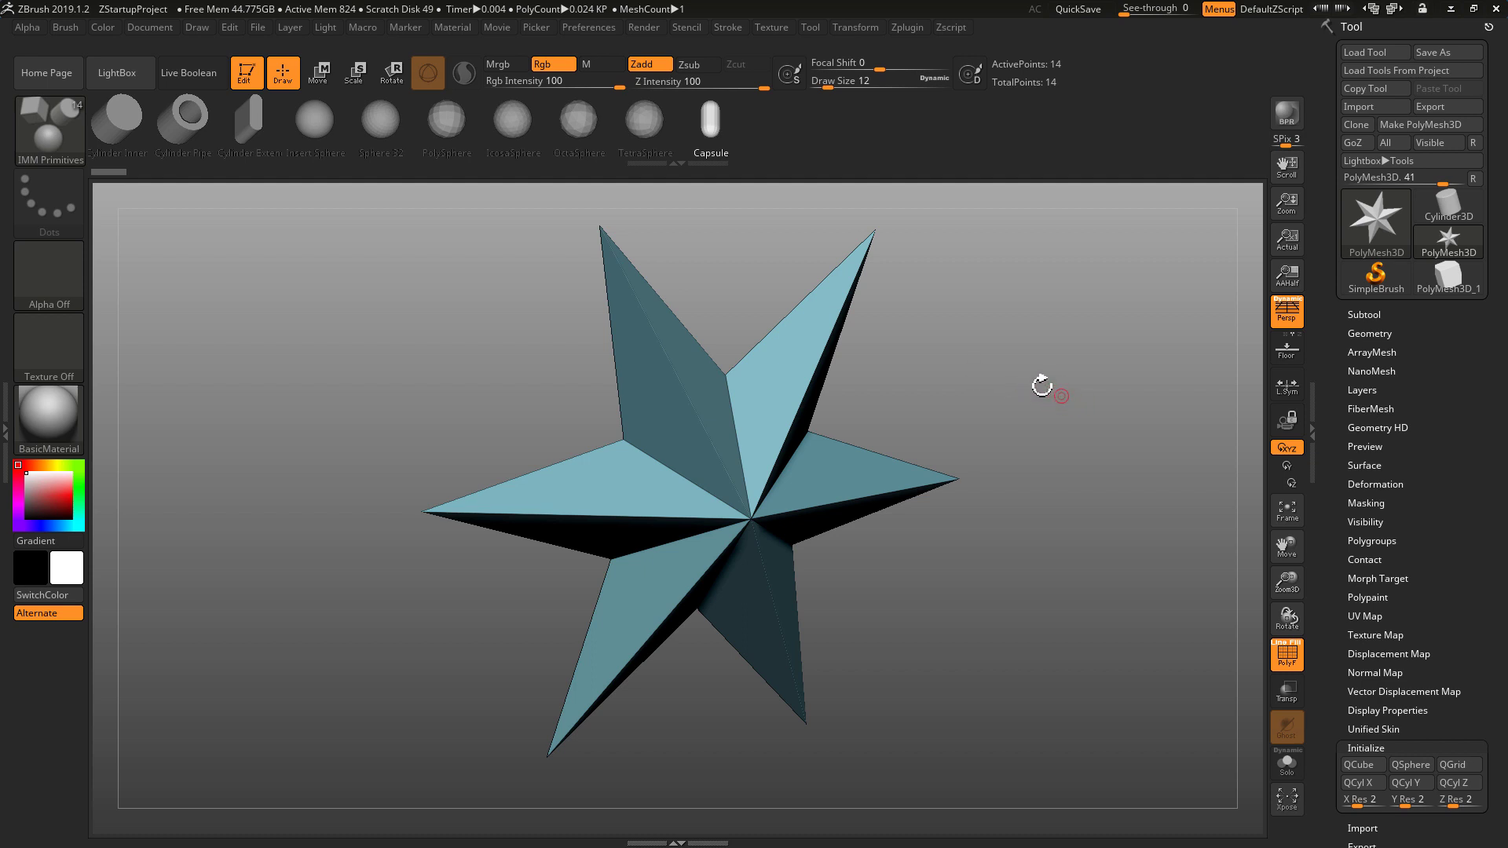
Show the brush palette in the side tray, choose Pipe_08 from the kermaco core primitives brush, and switch to Move mode
left_click_drag(1057, 380, 1121, 333)
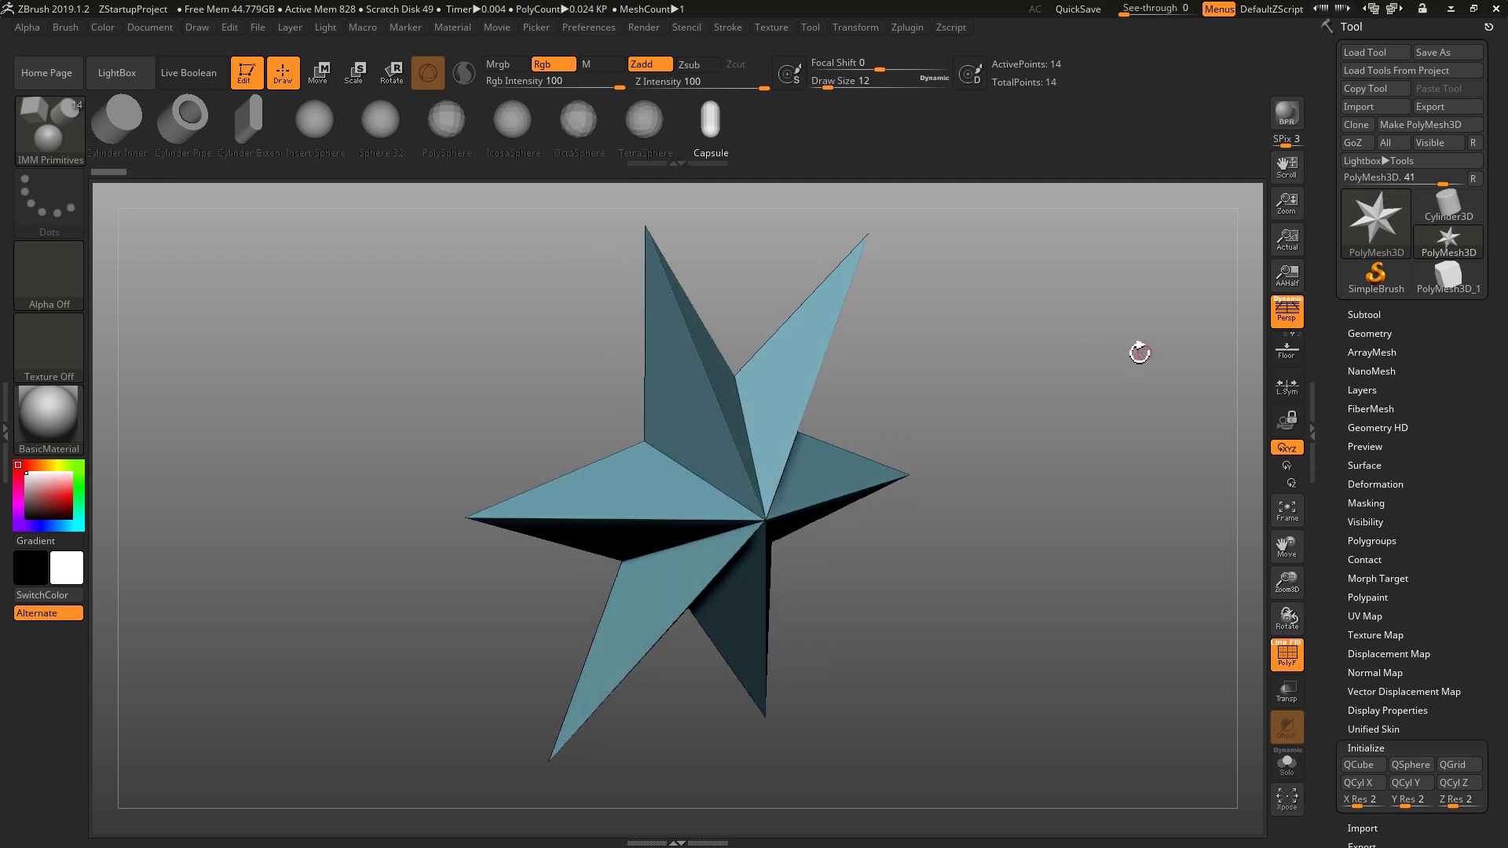
left_click(6, 428)
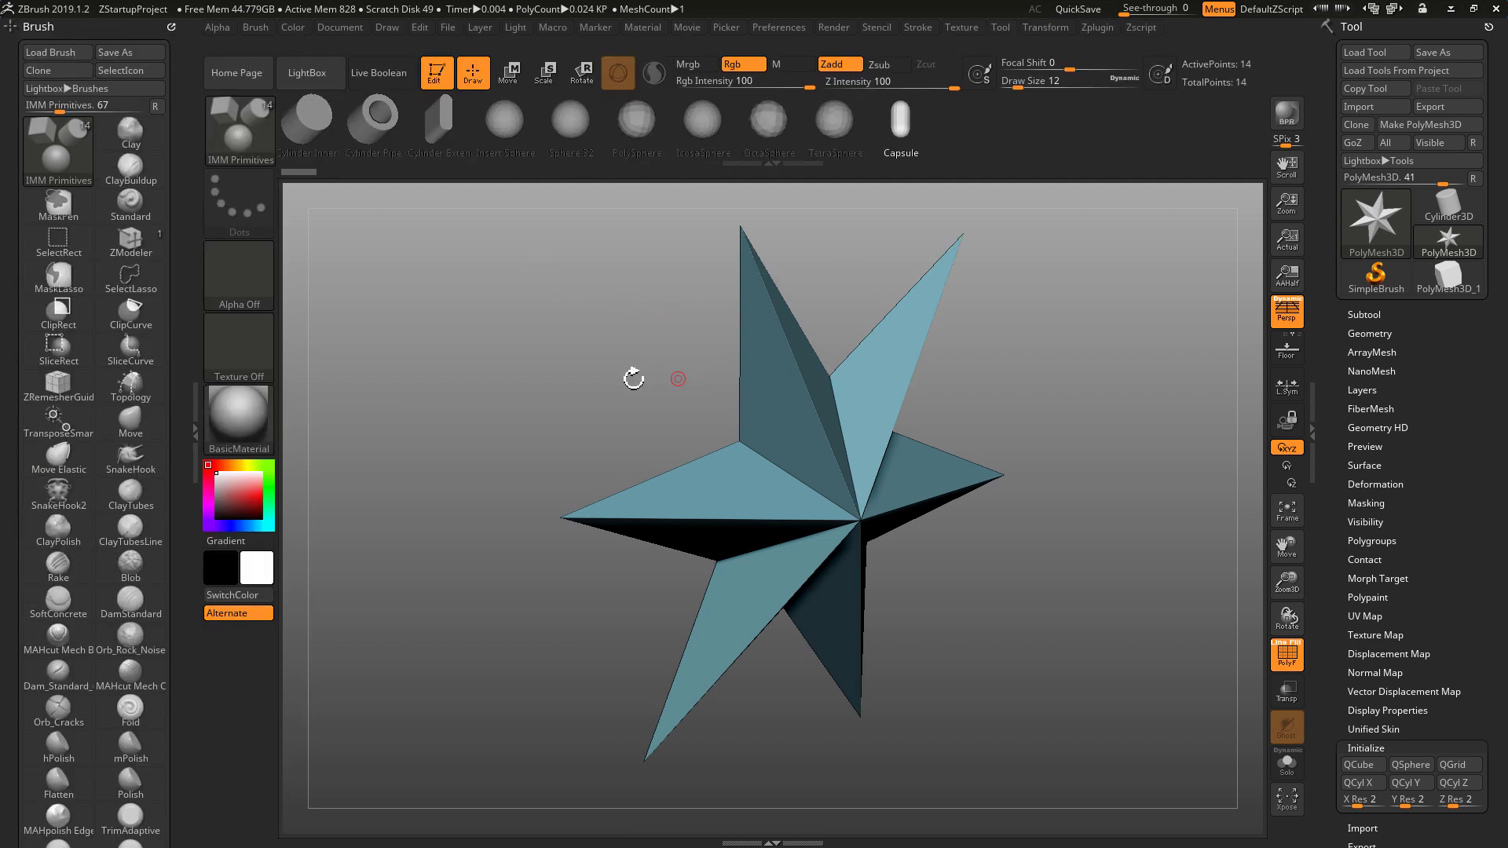
left_click_drag(619, 370, 660, 380)
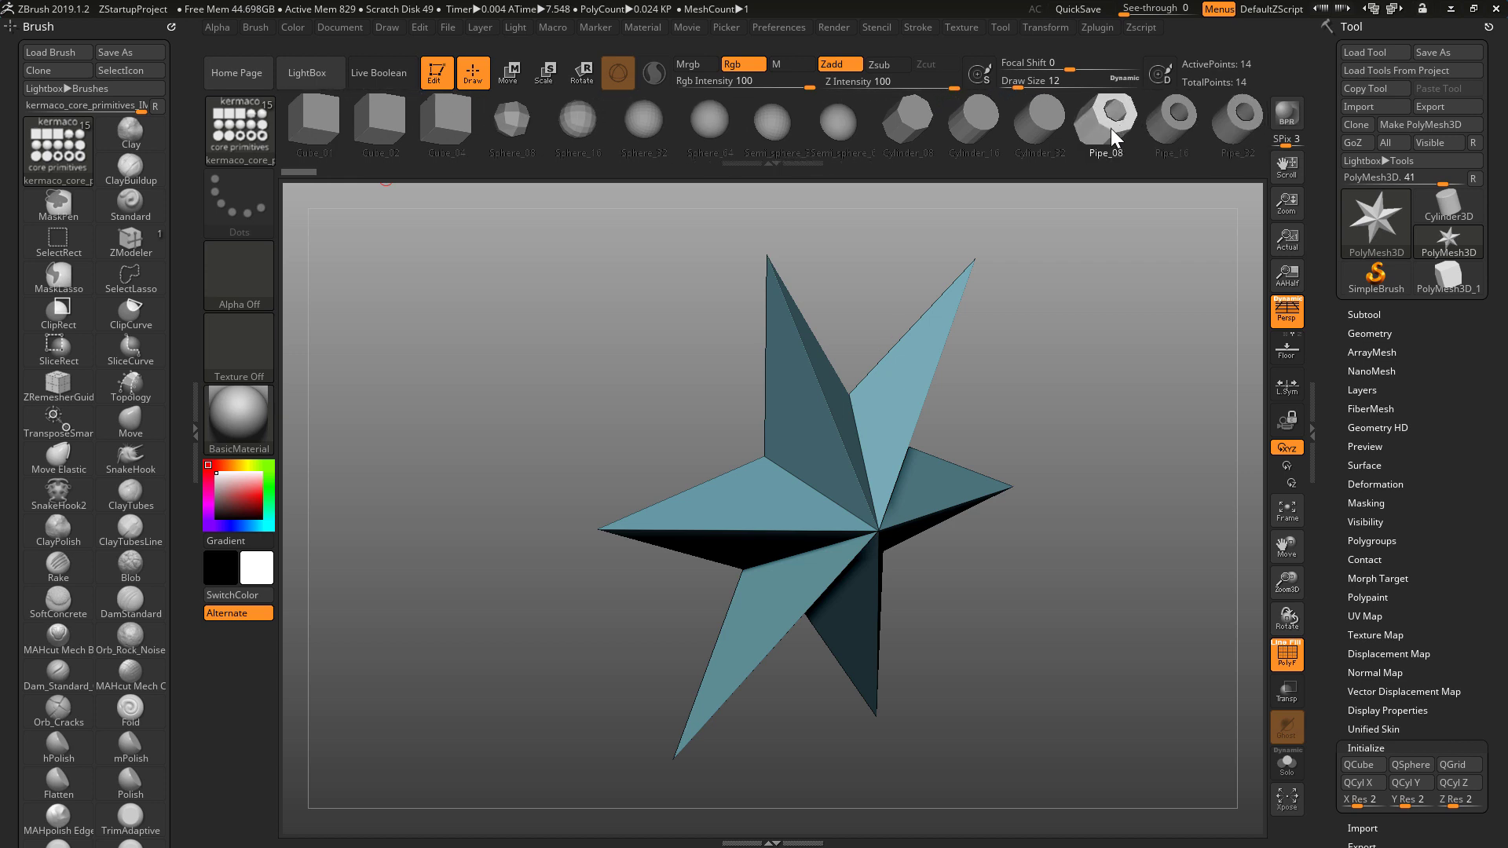
left_click(1111, 129)
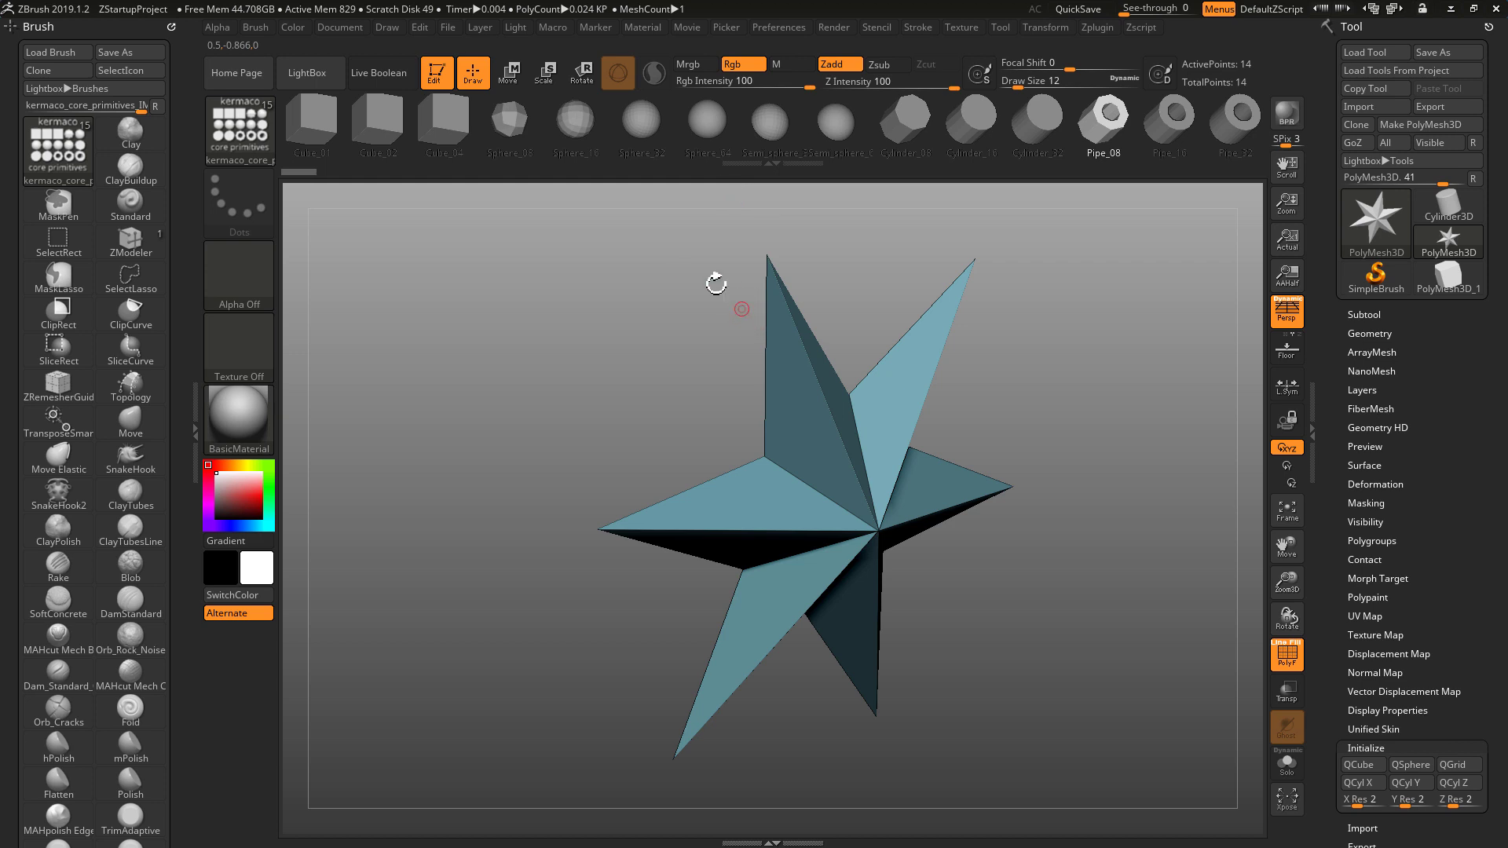
key("w")
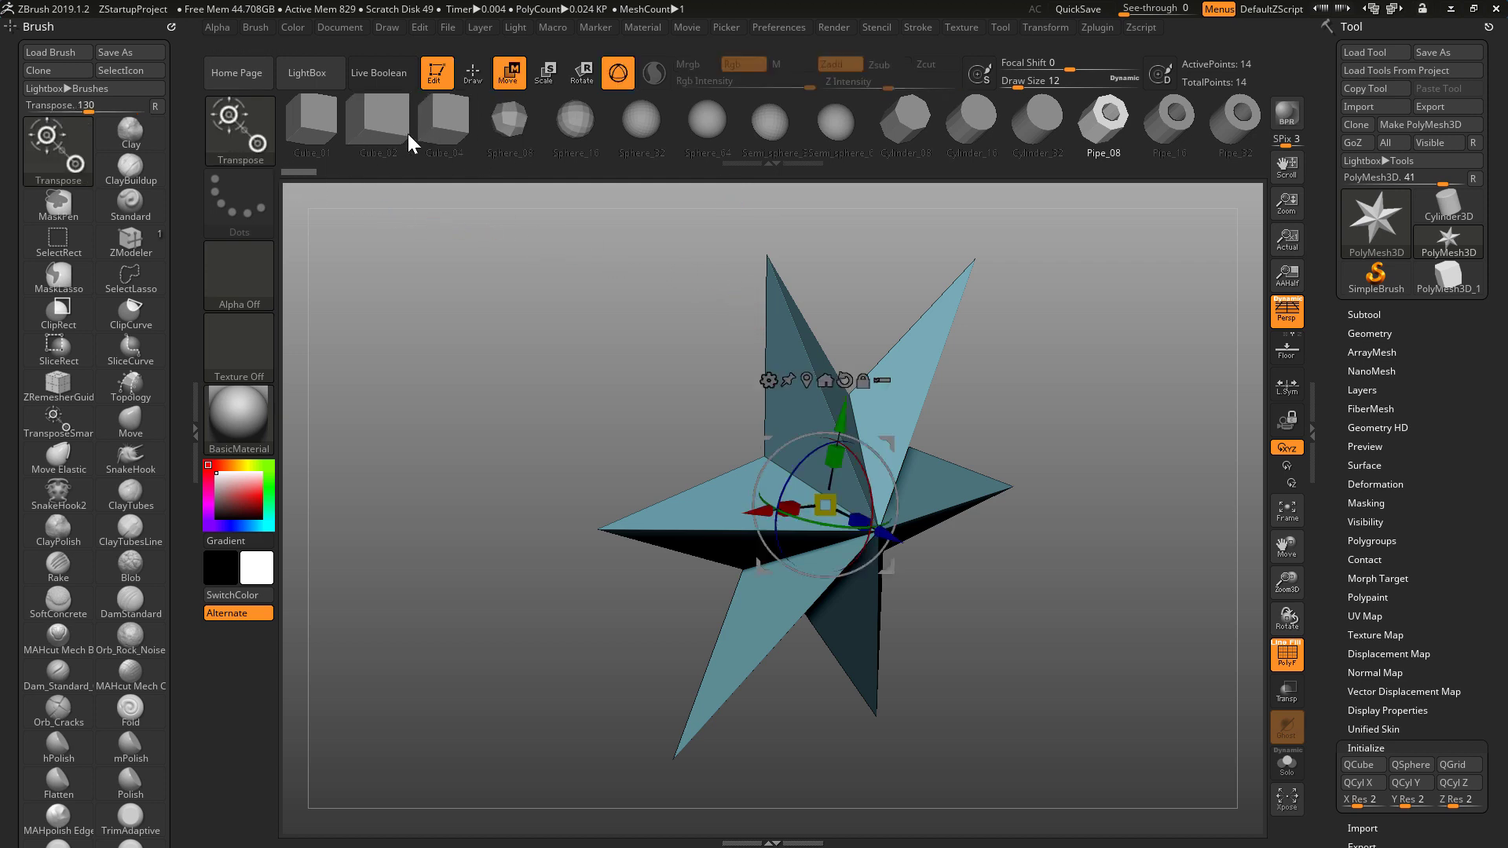
Replace the star mesh with Cube_01, Cube_02 and Cube_04 in turn, and reveal the geometry's Size settings
left_click(309, 120)
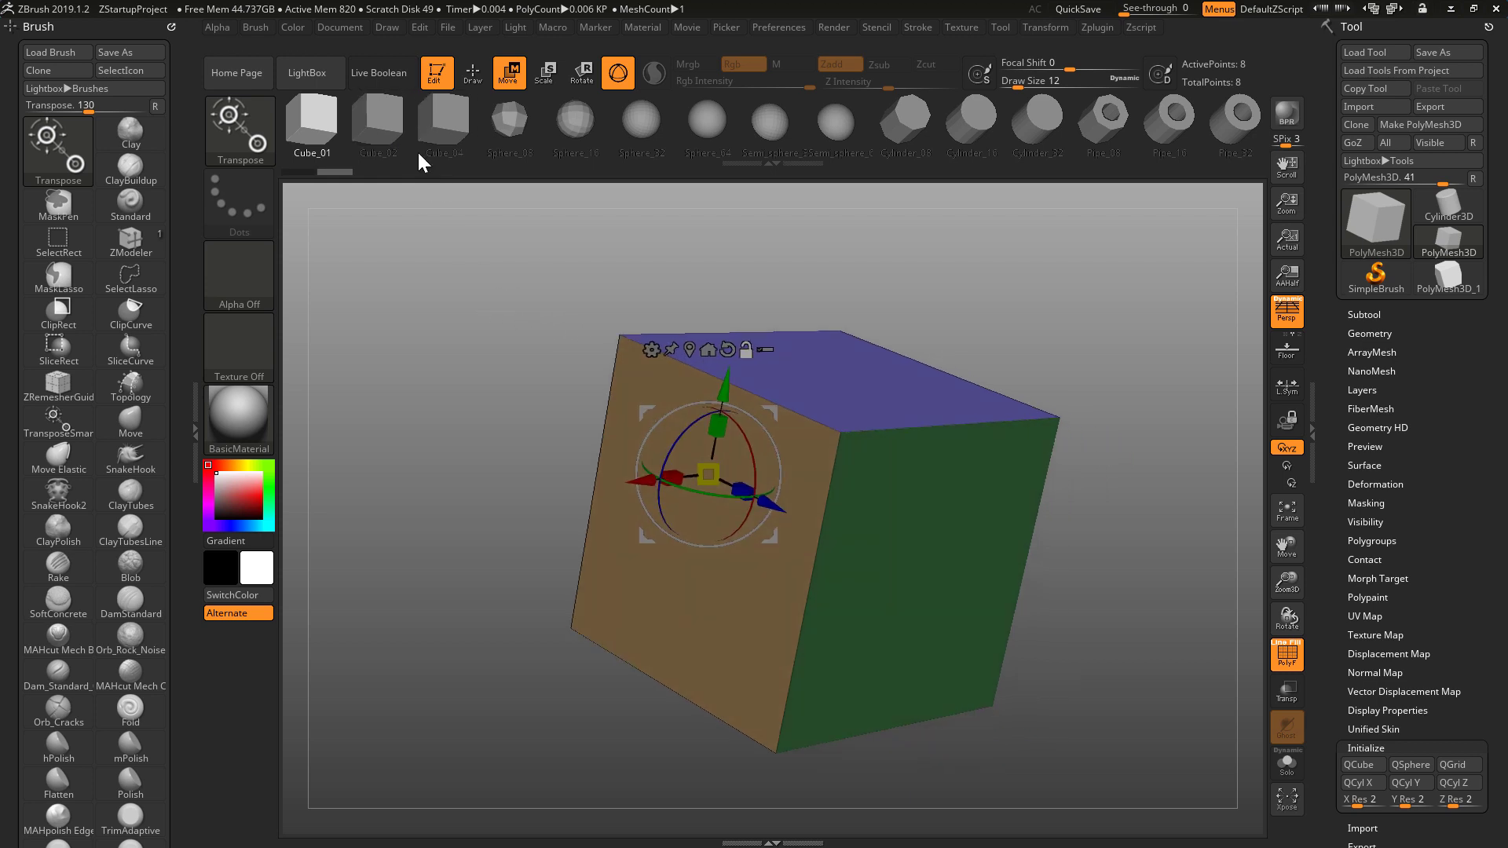
left_click(380, 125)
left_click(450, 115)
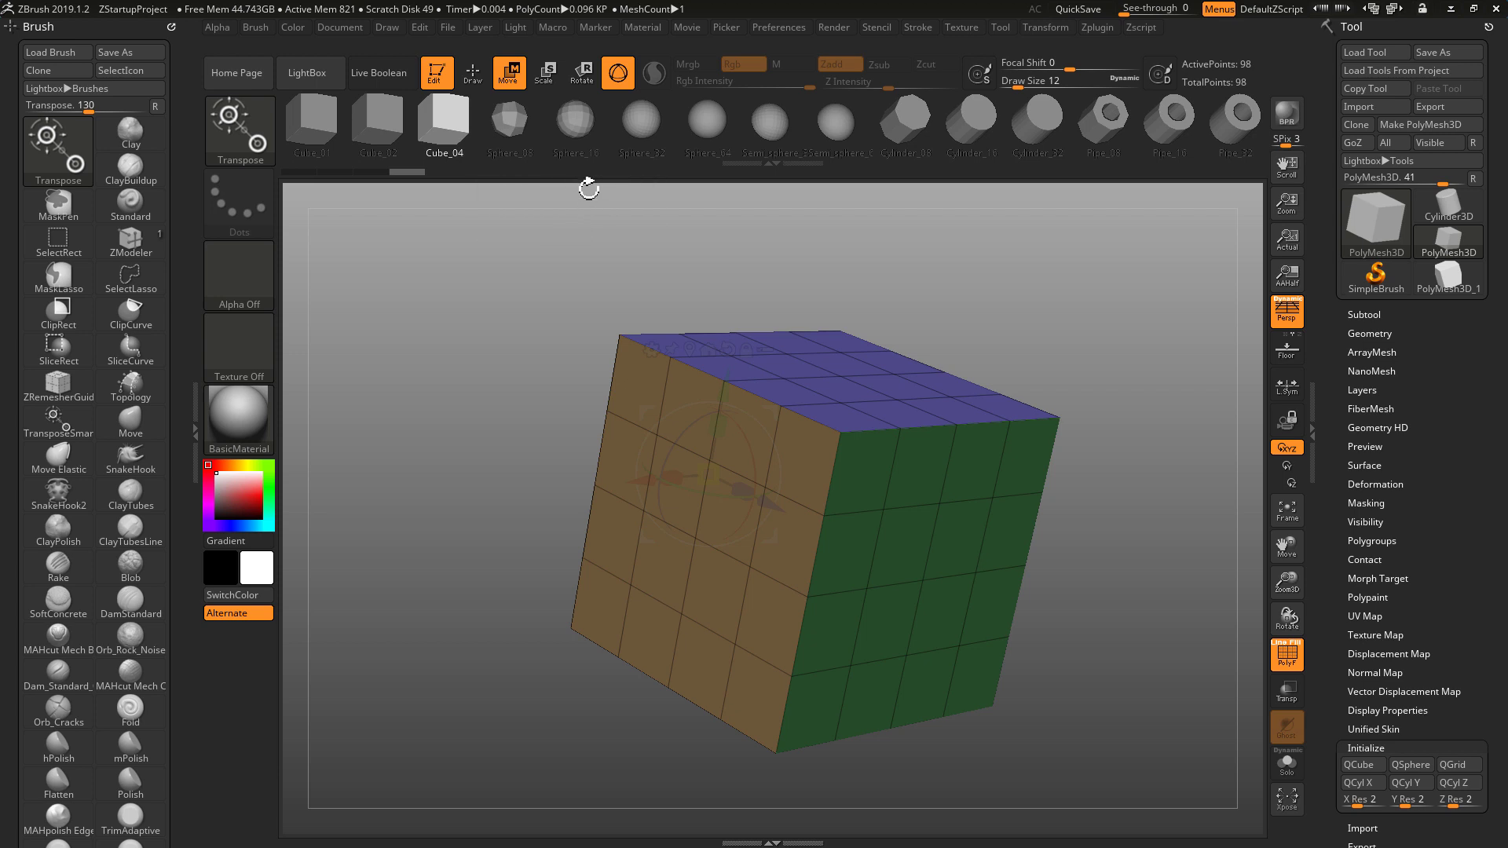
left_click(1374, 334)
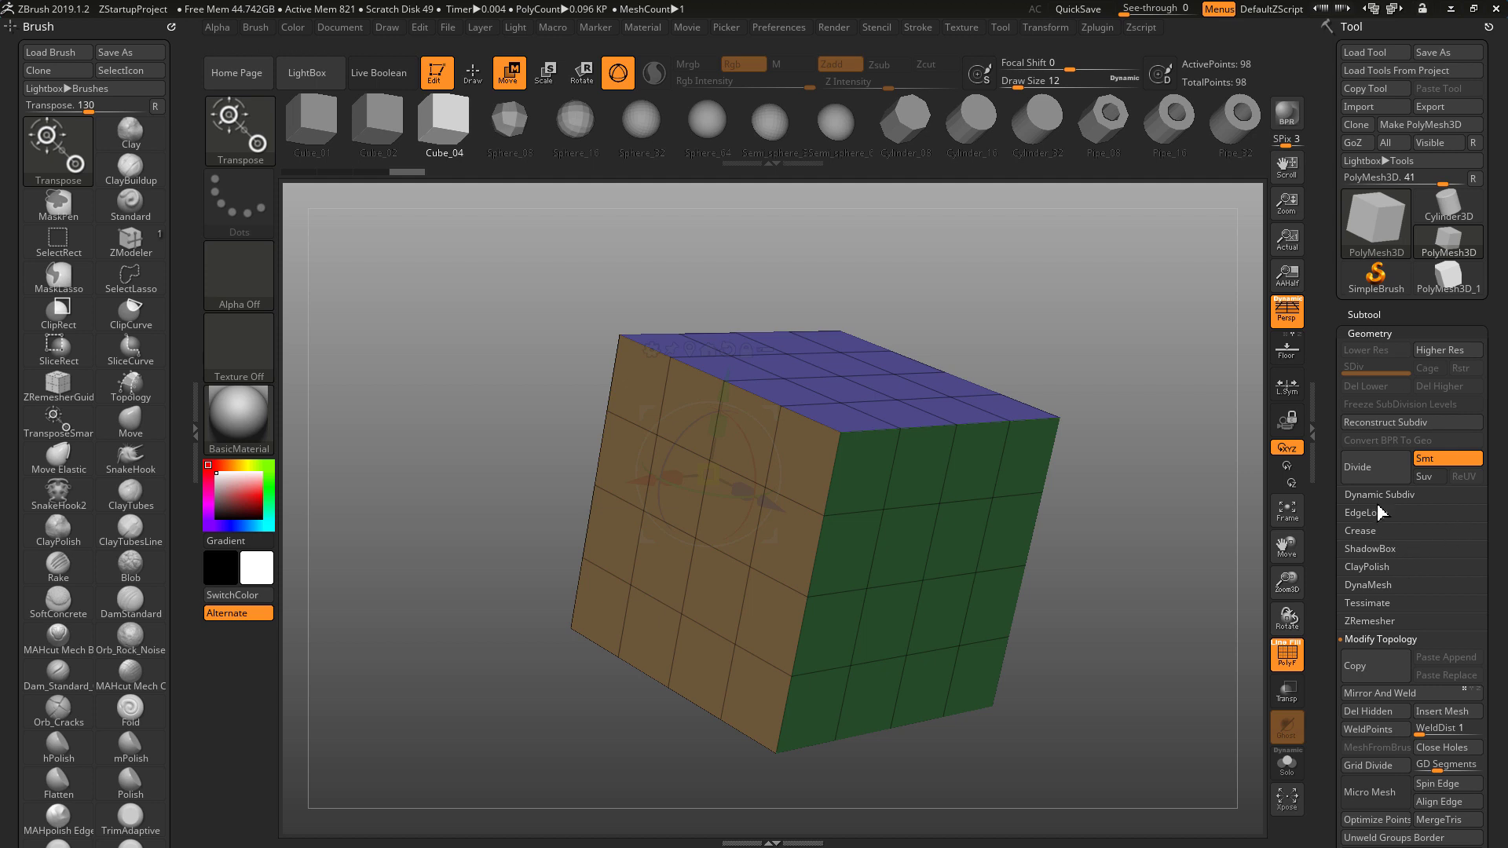
left_click_drag(1488, 605, 1478, 457)
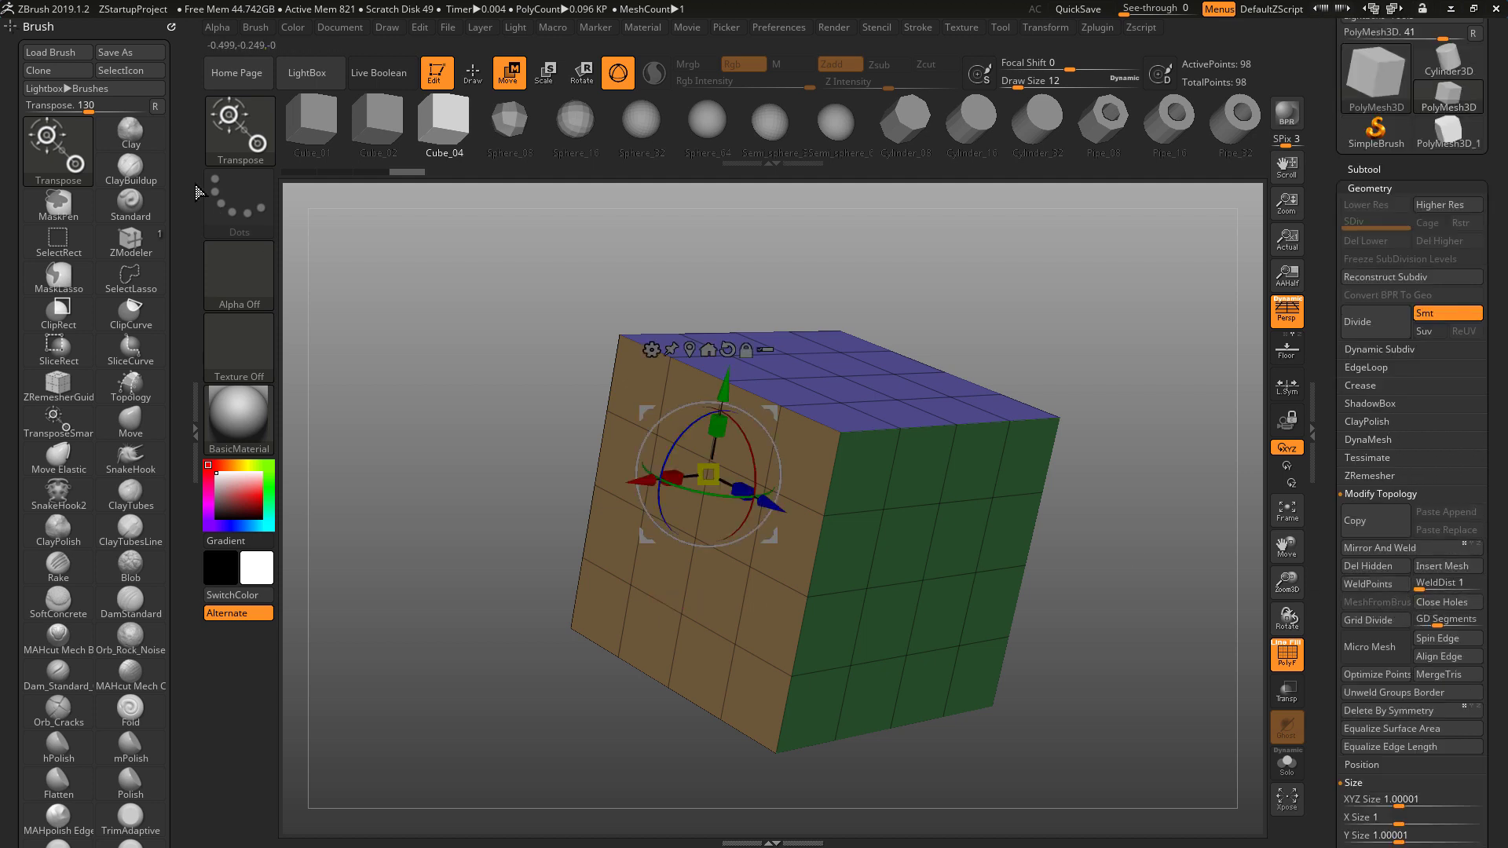
Swap the cube for the sphere primitives Sphere_08, Sphere_16, Sphere_32 and Sphere_64 in turn
left_click(517, 127)
left_click_drag(709, 340, 644, 315)
left_click(599, 121)
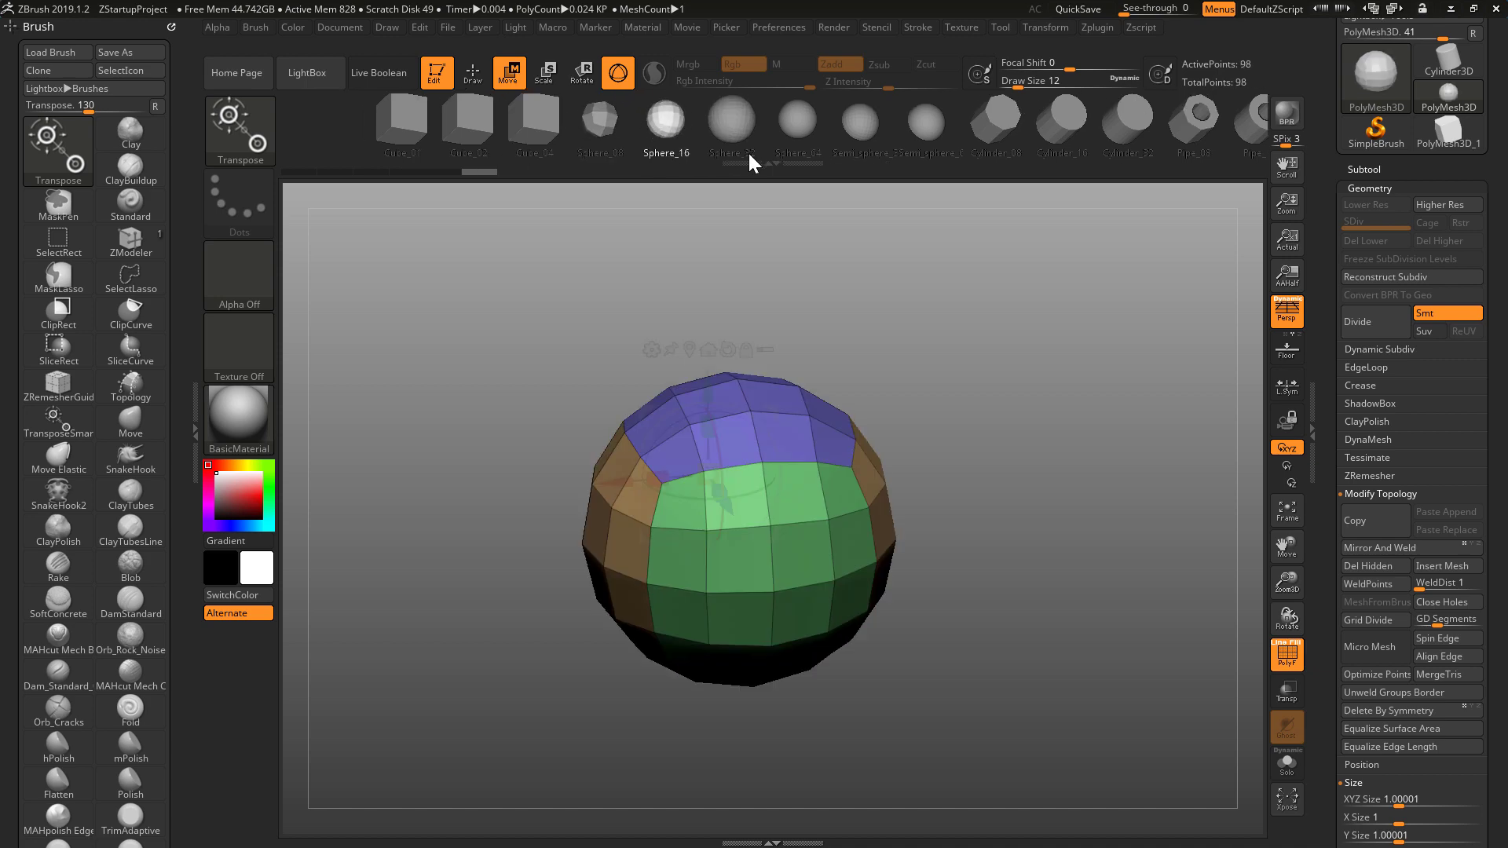
left_click(719, 123)
mouse_move(993, 291)
left_mouse_down()
mouse_move(1047, 282)
mouse_move(1019, 282)
left_mouse_up()
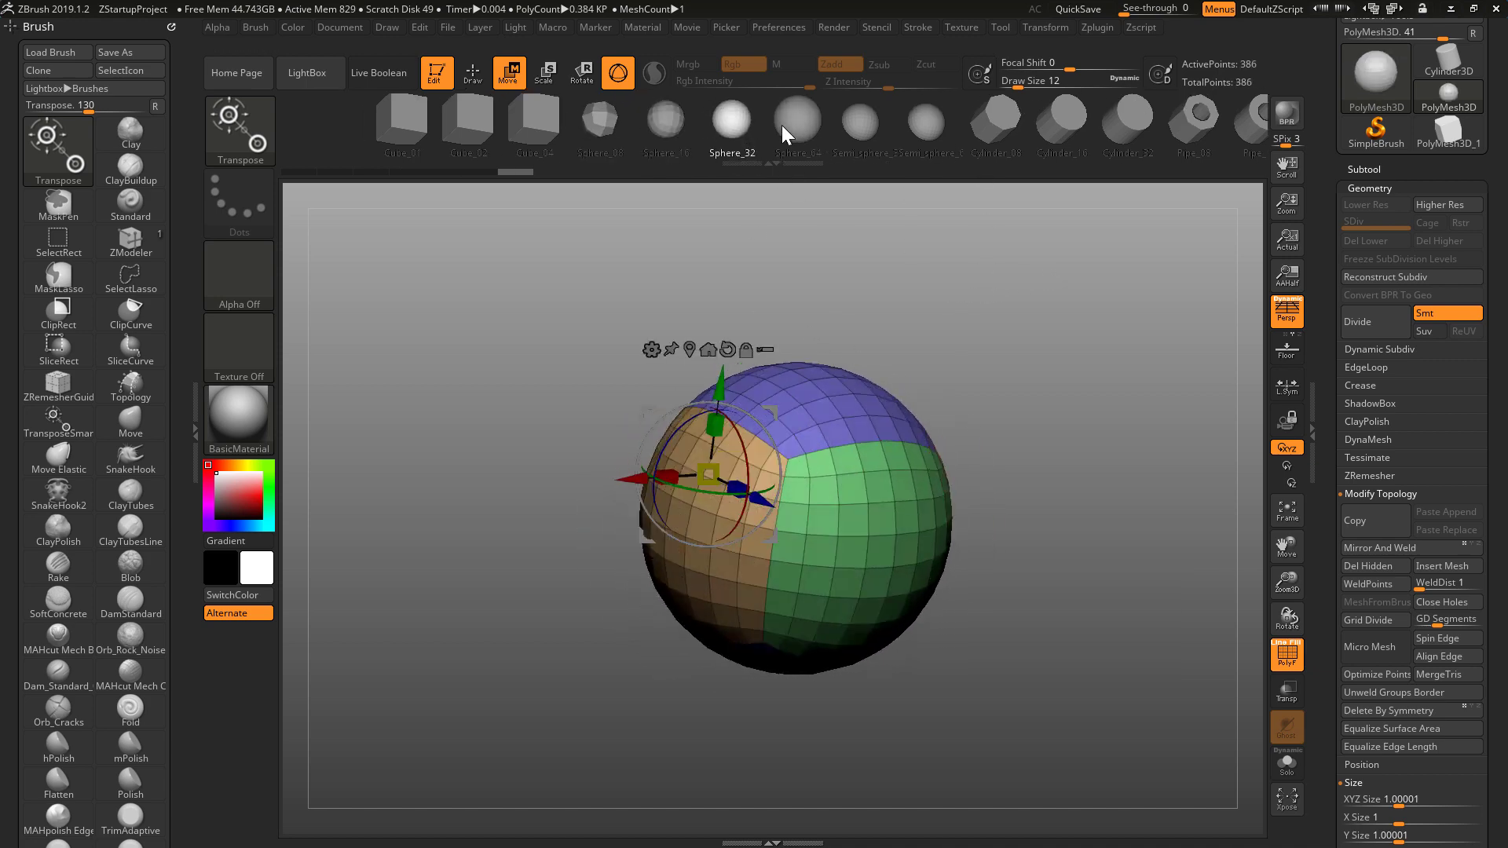
left_click(802, 124)
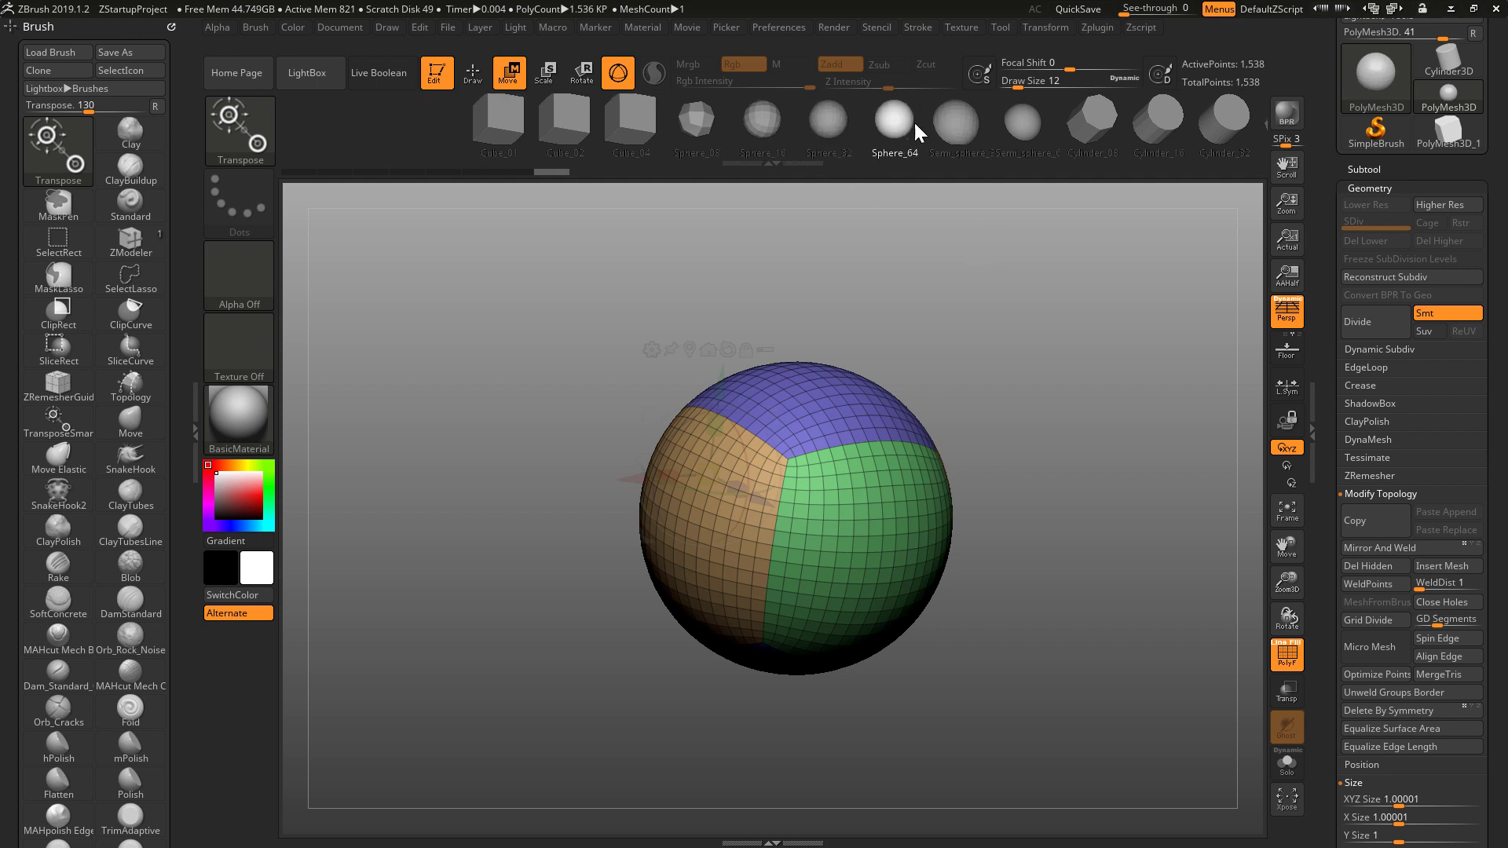
Swap the mesh between Sphere_64 and the 32 and 64 semi-spheres, ending on the 32 semi-sphere to inspect its topology
left_click(1022, 123)
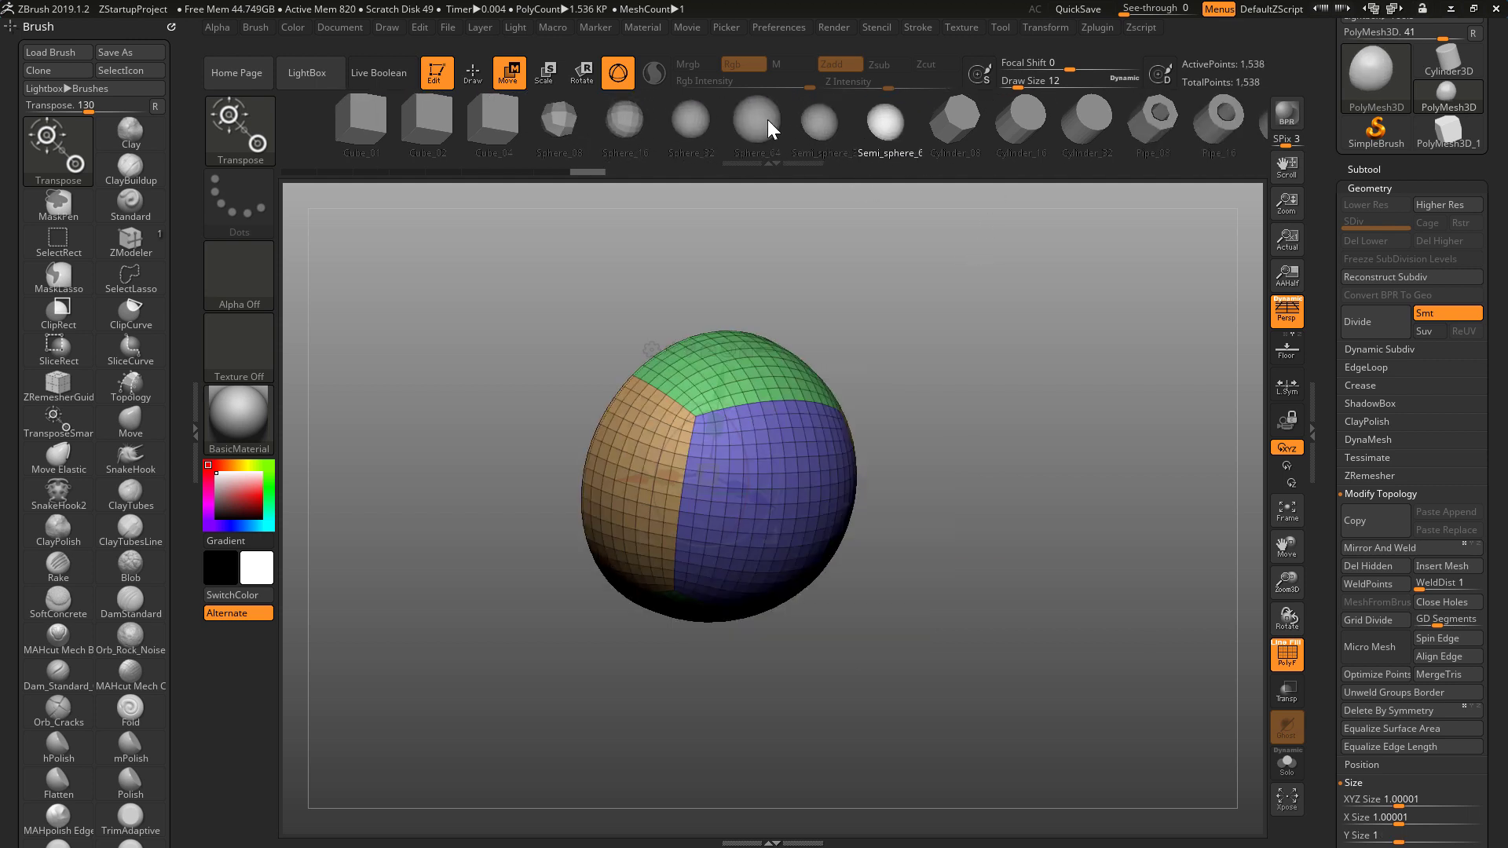
left_click(762, 121)
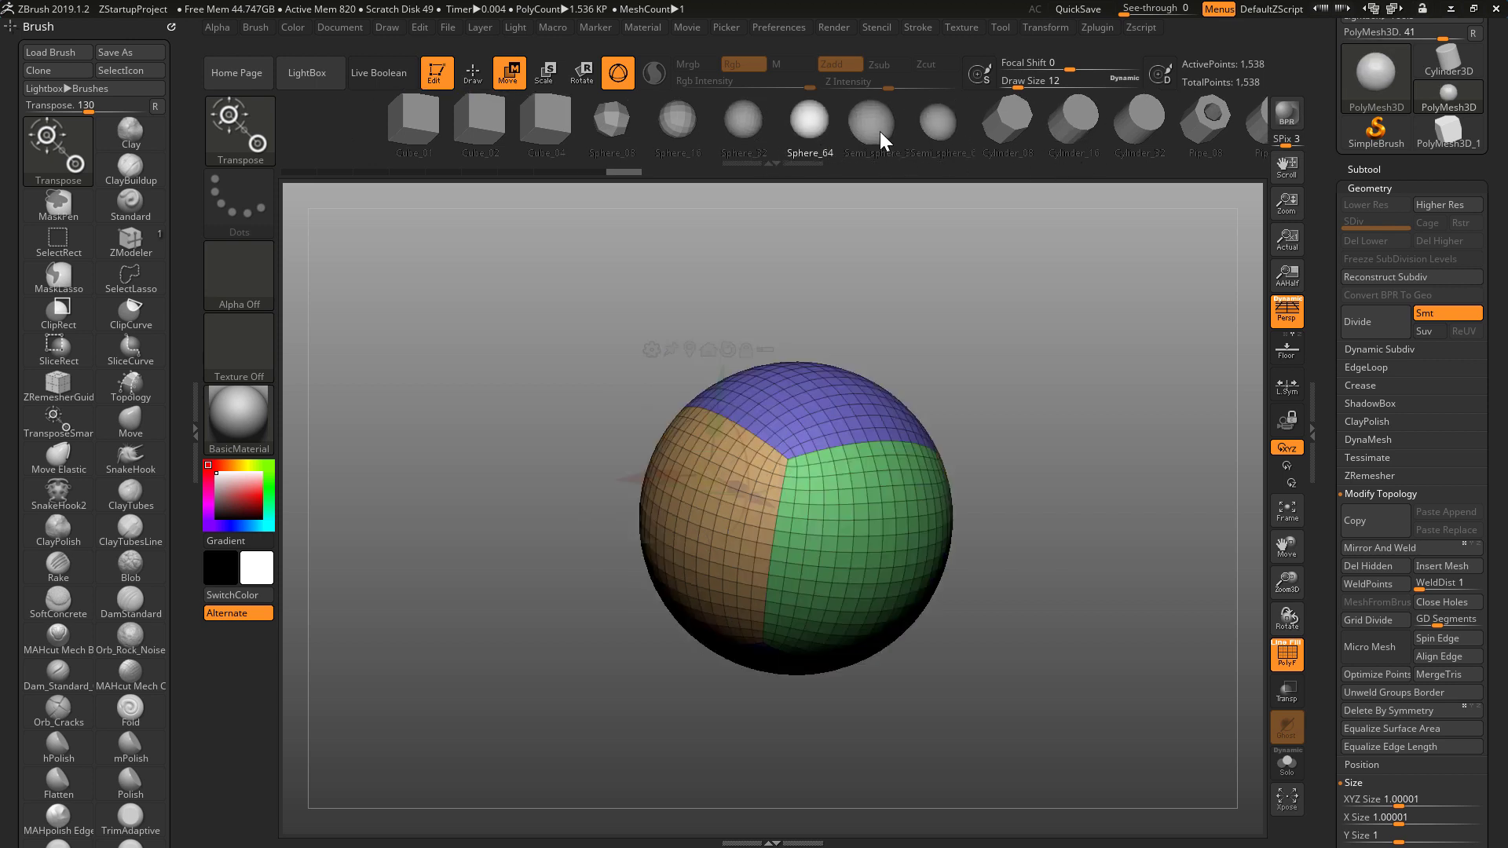
left_click(878, 127)
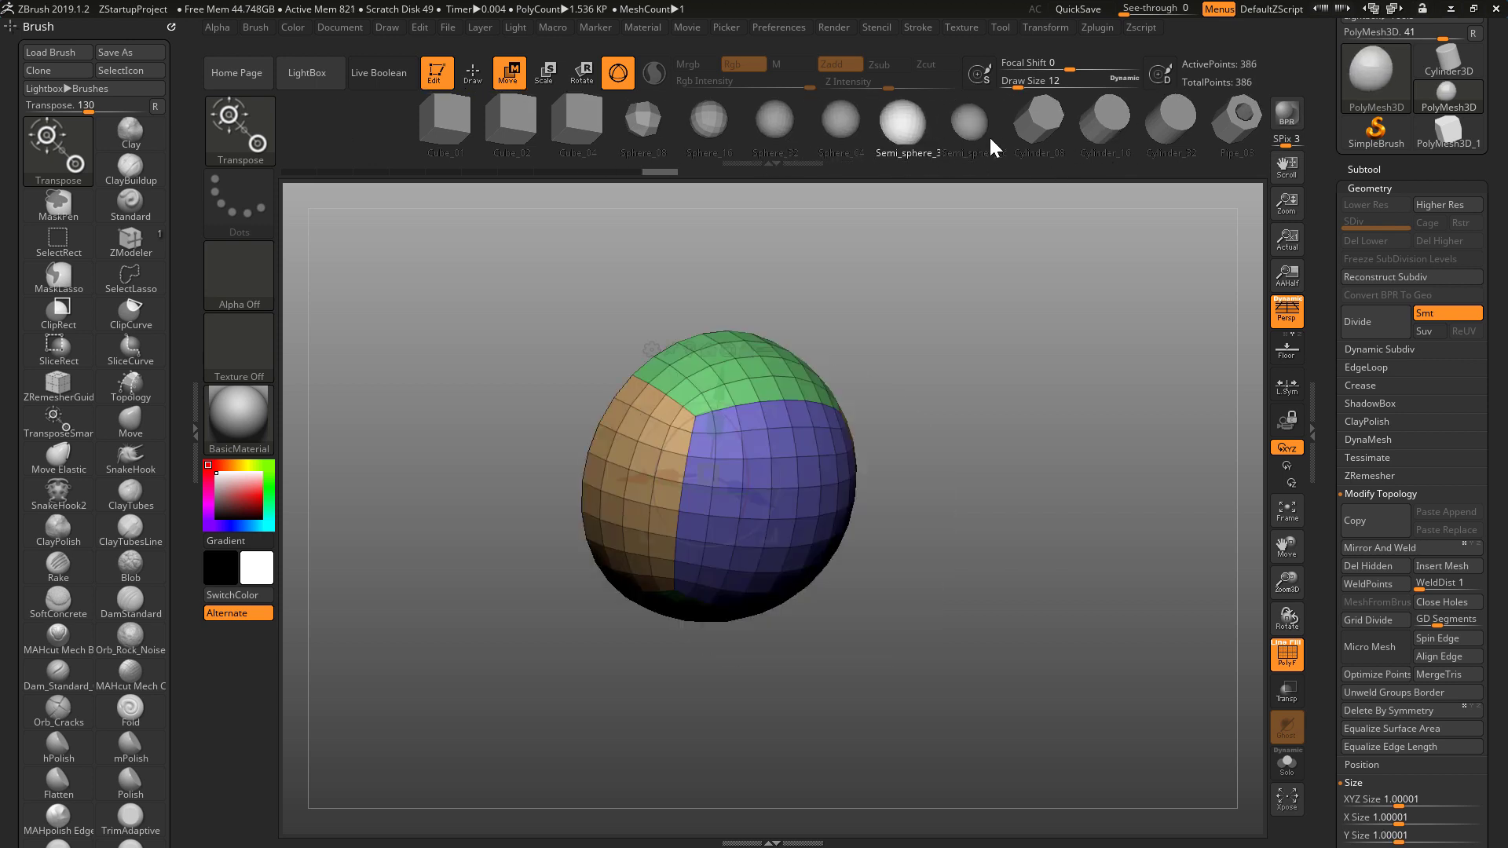
left_click(983, 124)
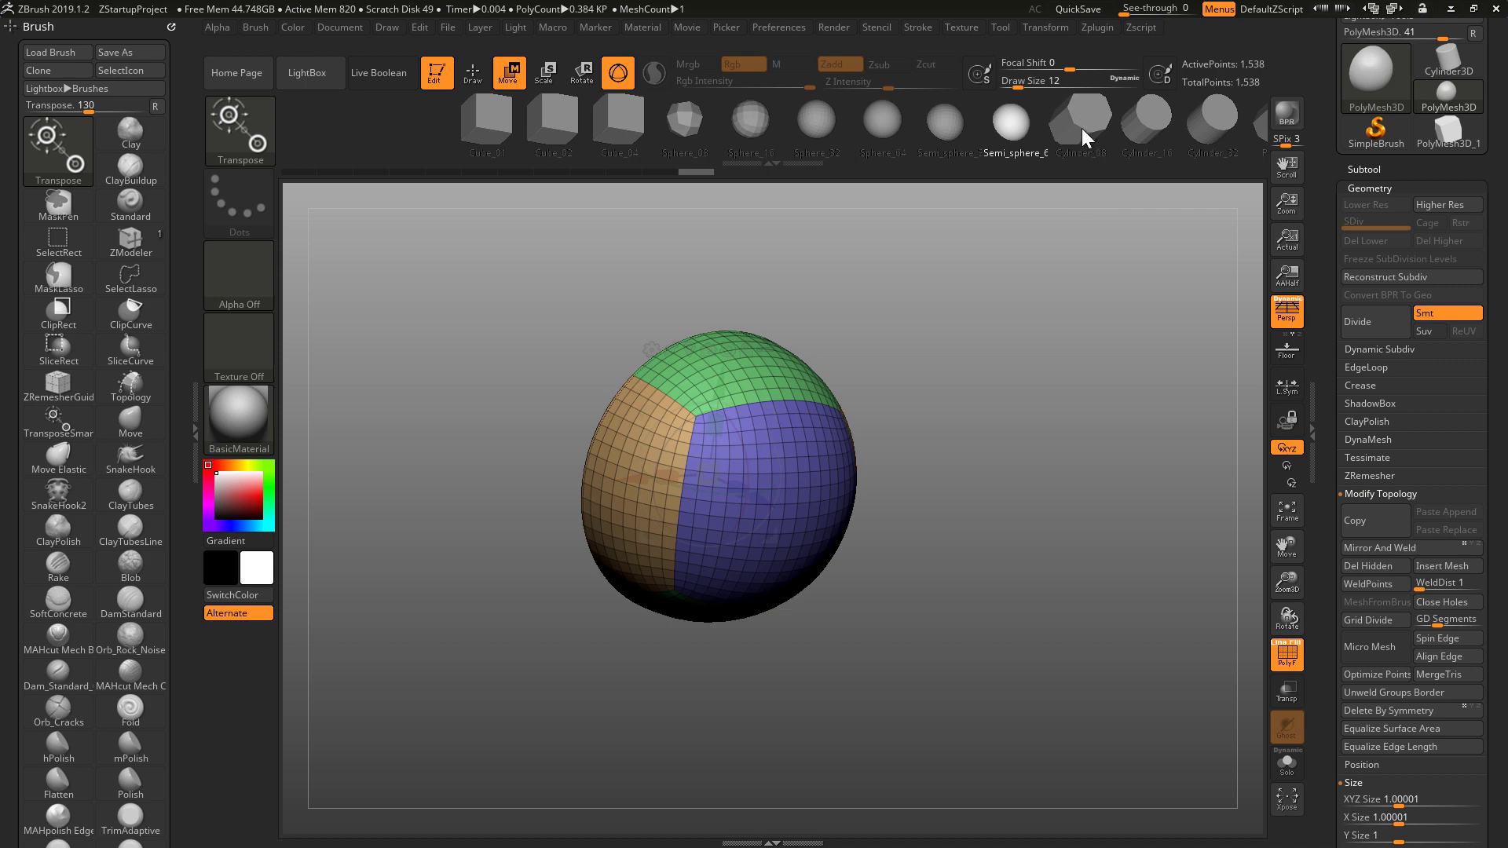
left_click(1147, 121)
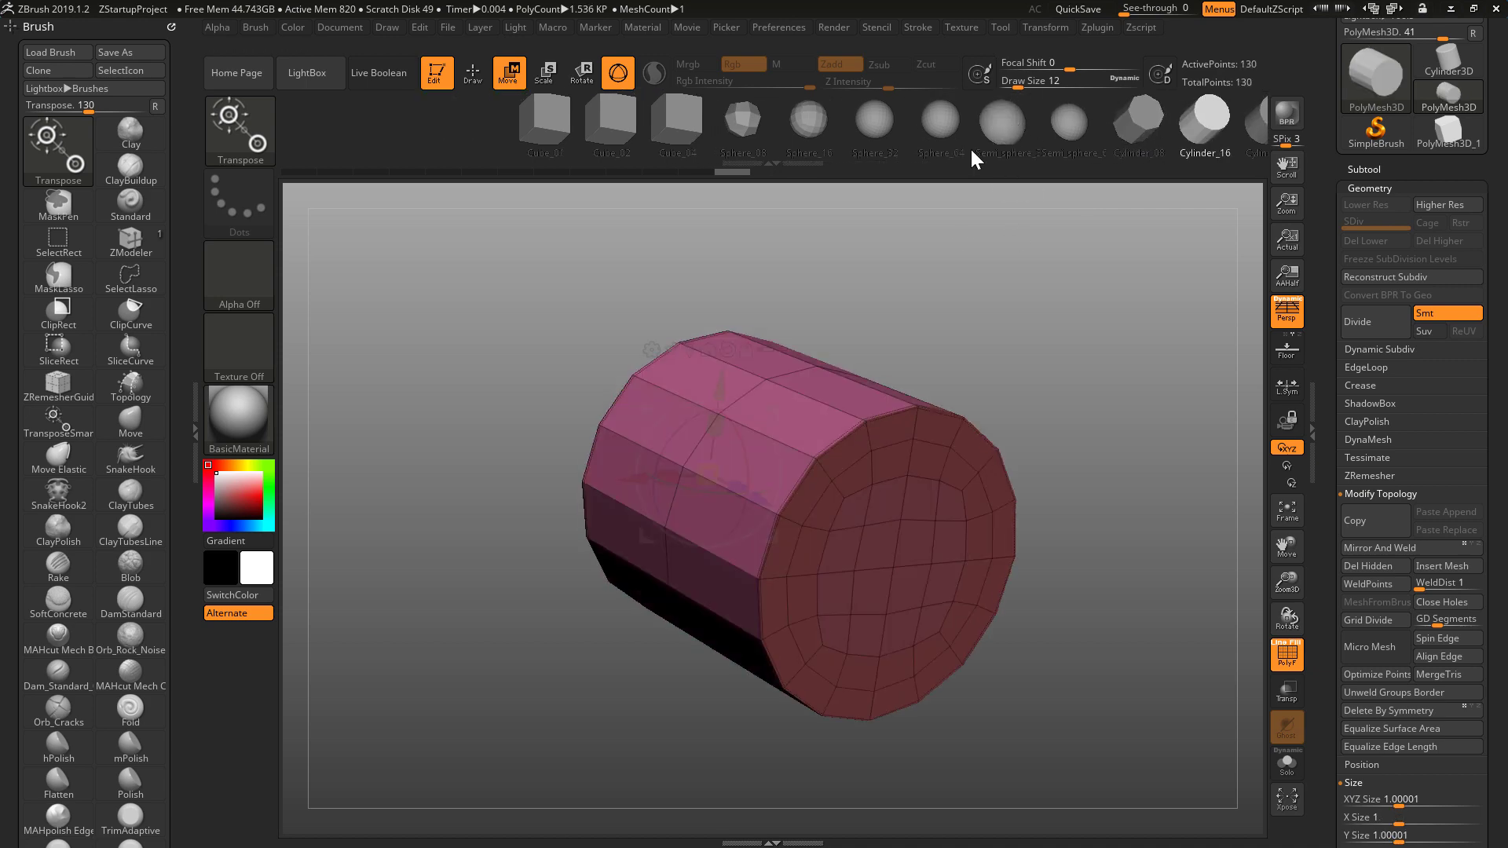
left_click(987, 129)
left_click_drag(956, 291, 1074, 310)
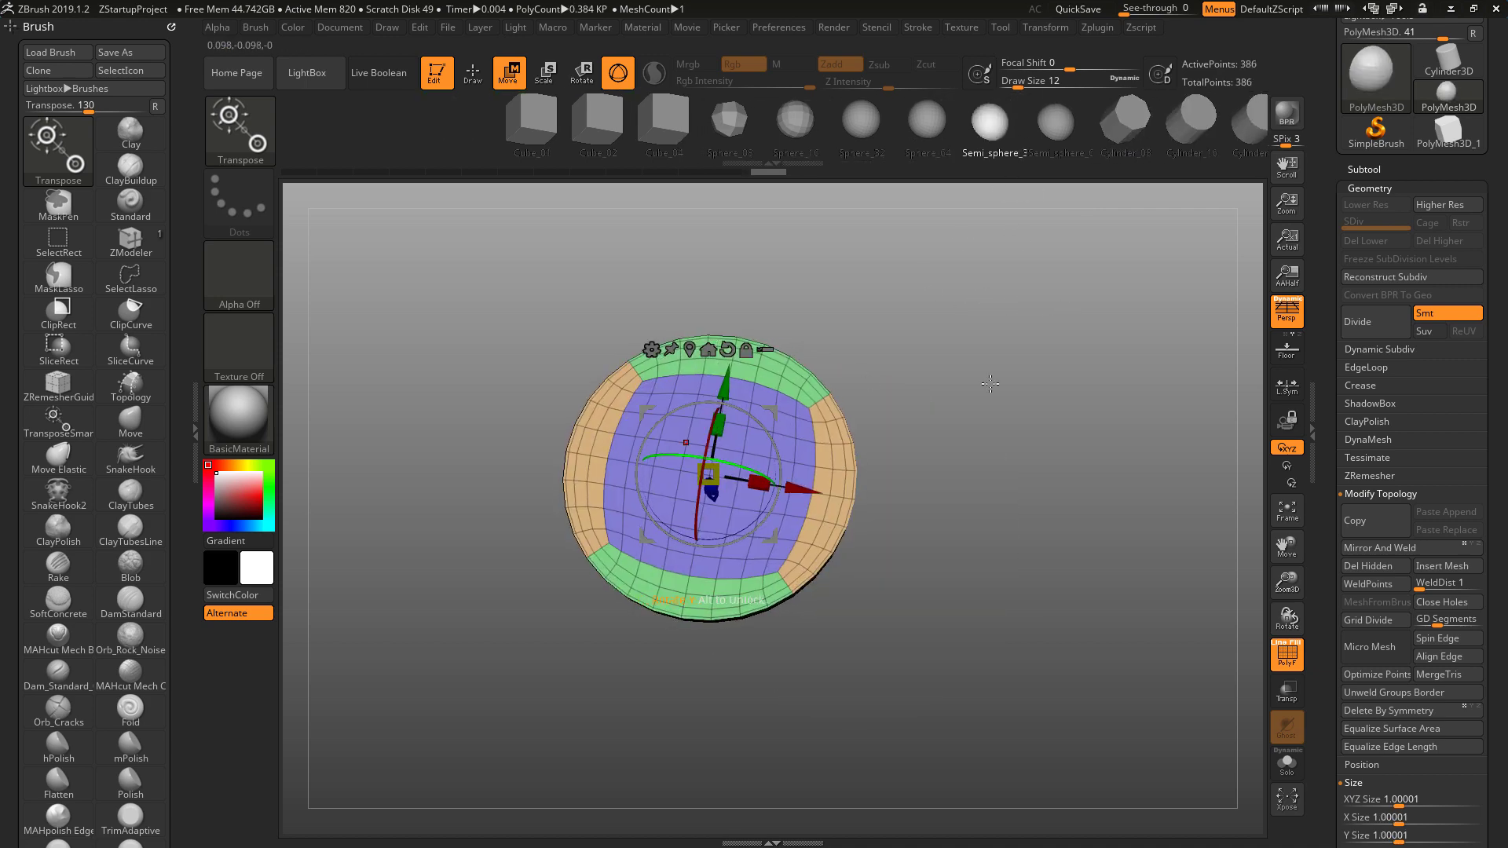
mouse_move(990, 384)
left_mouse_down()
mouse_move(860, 380)
mouse_move(1002, 387)
left_mouse_up()
Replace the semi-sphere with Cylinder_08, Cylinder_16 and Cylinder_32 in turn
left_click(1126, 128)
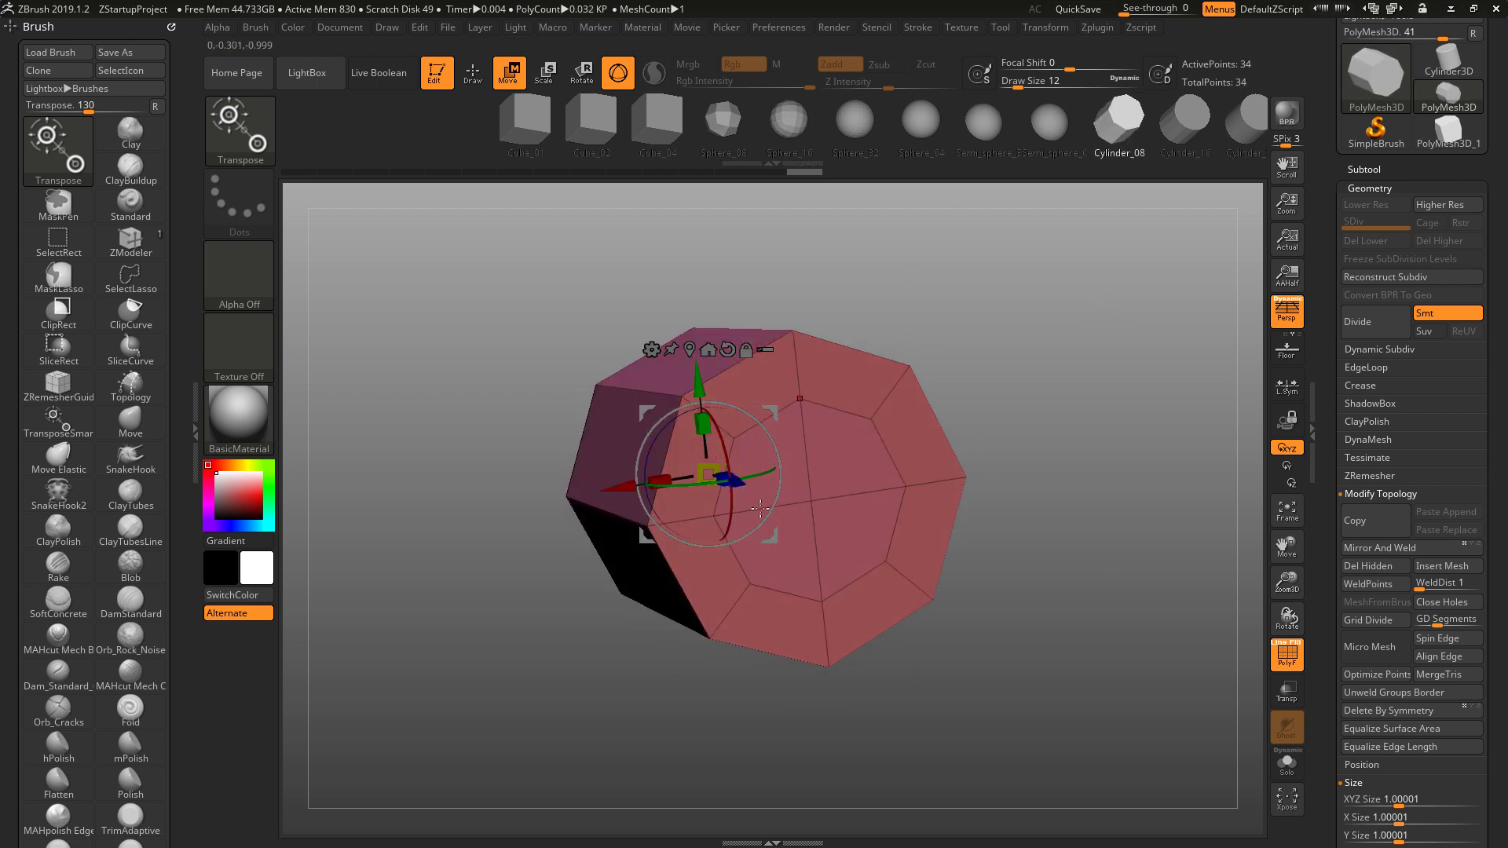
left_click(1180, 121)
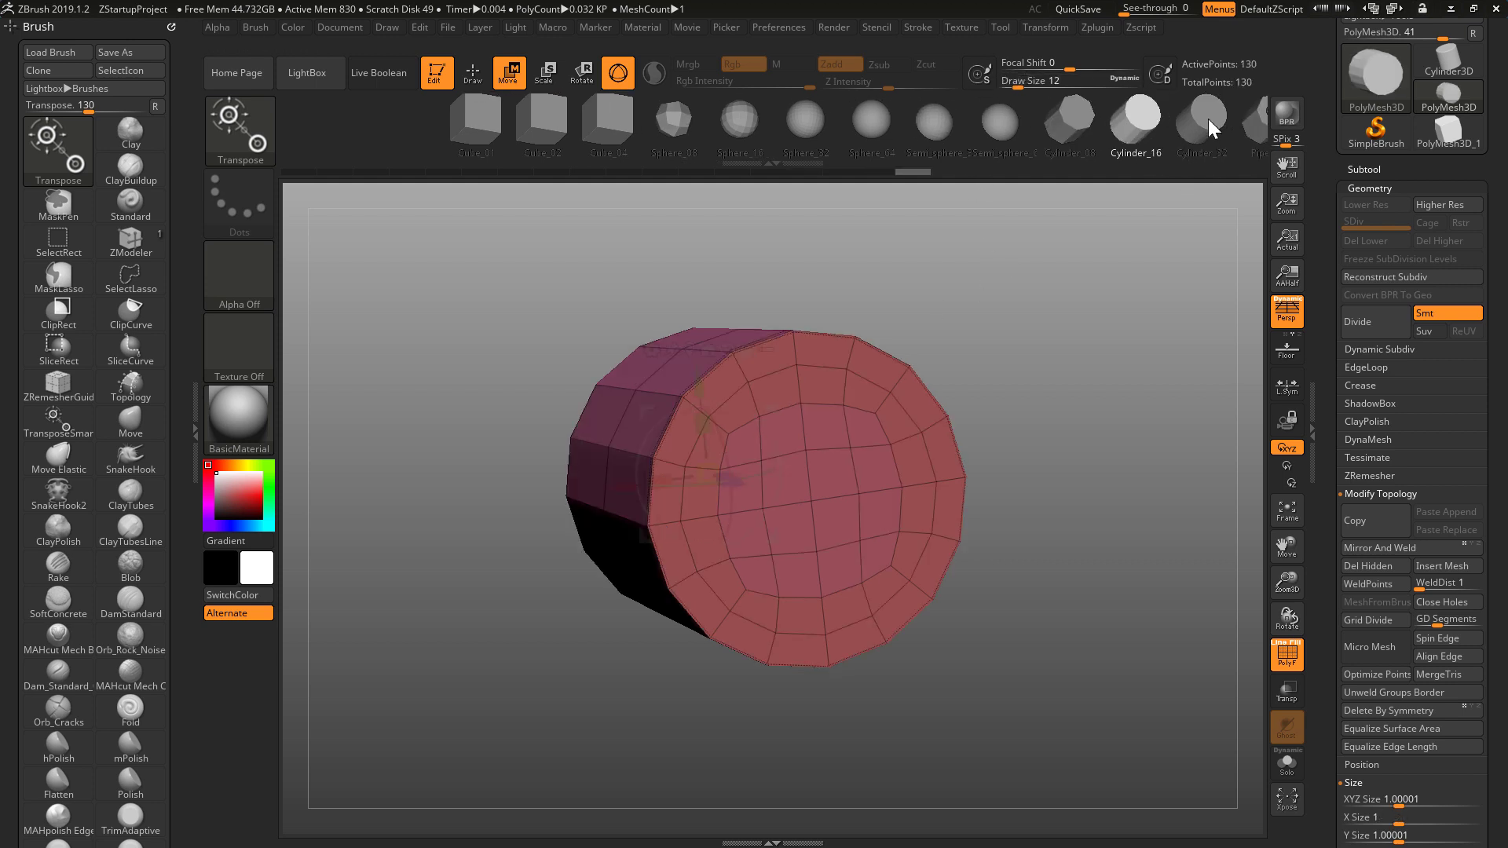
left_click(1203, 121)
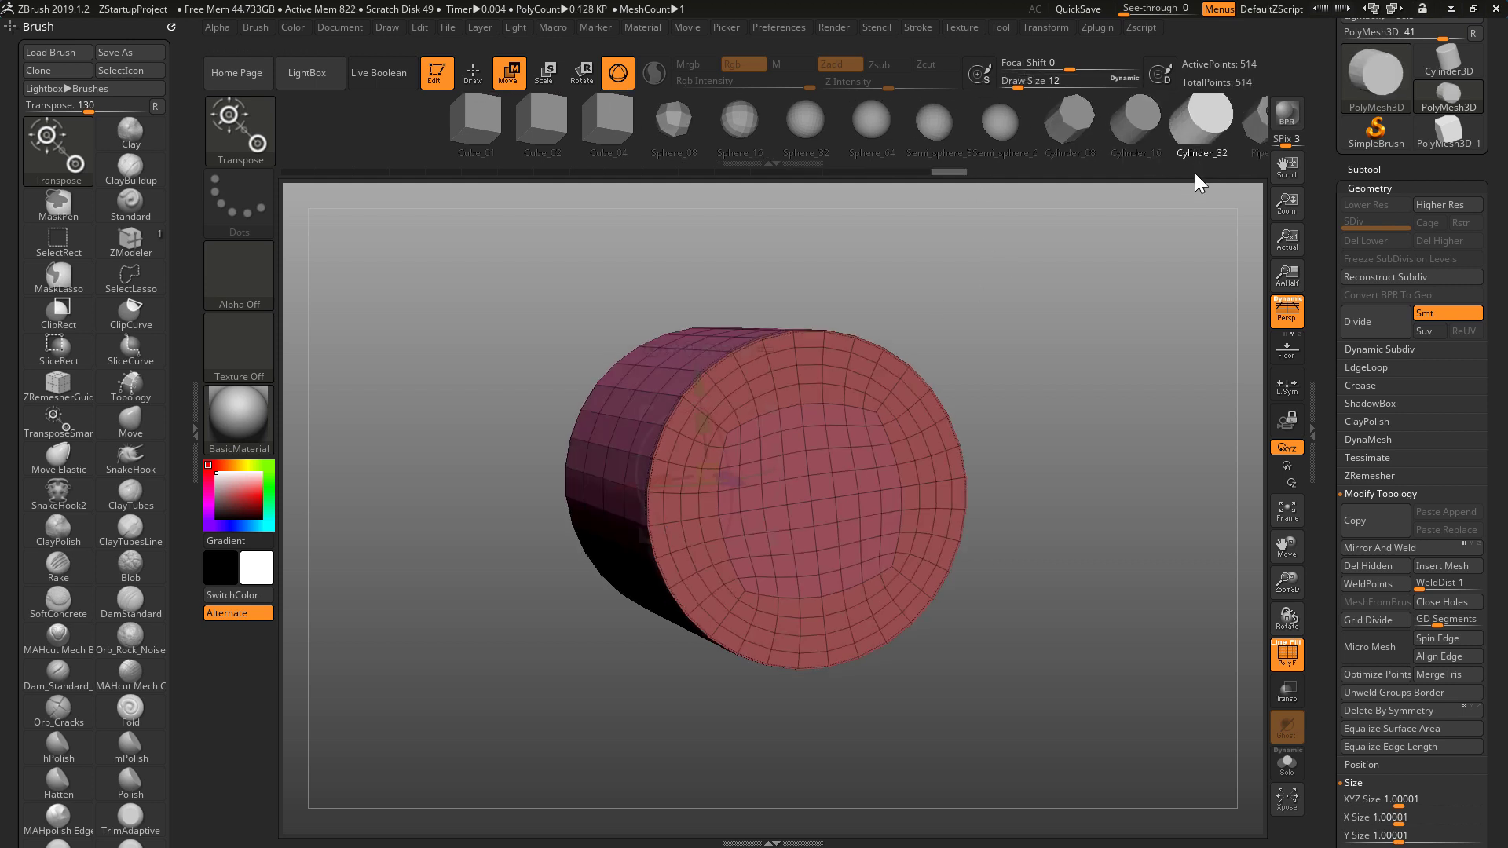
Swap the mesh through Pipe_08, Pipe_16 and Pipe_32, and replace it with Sphere_08
left_click(1206, 121)
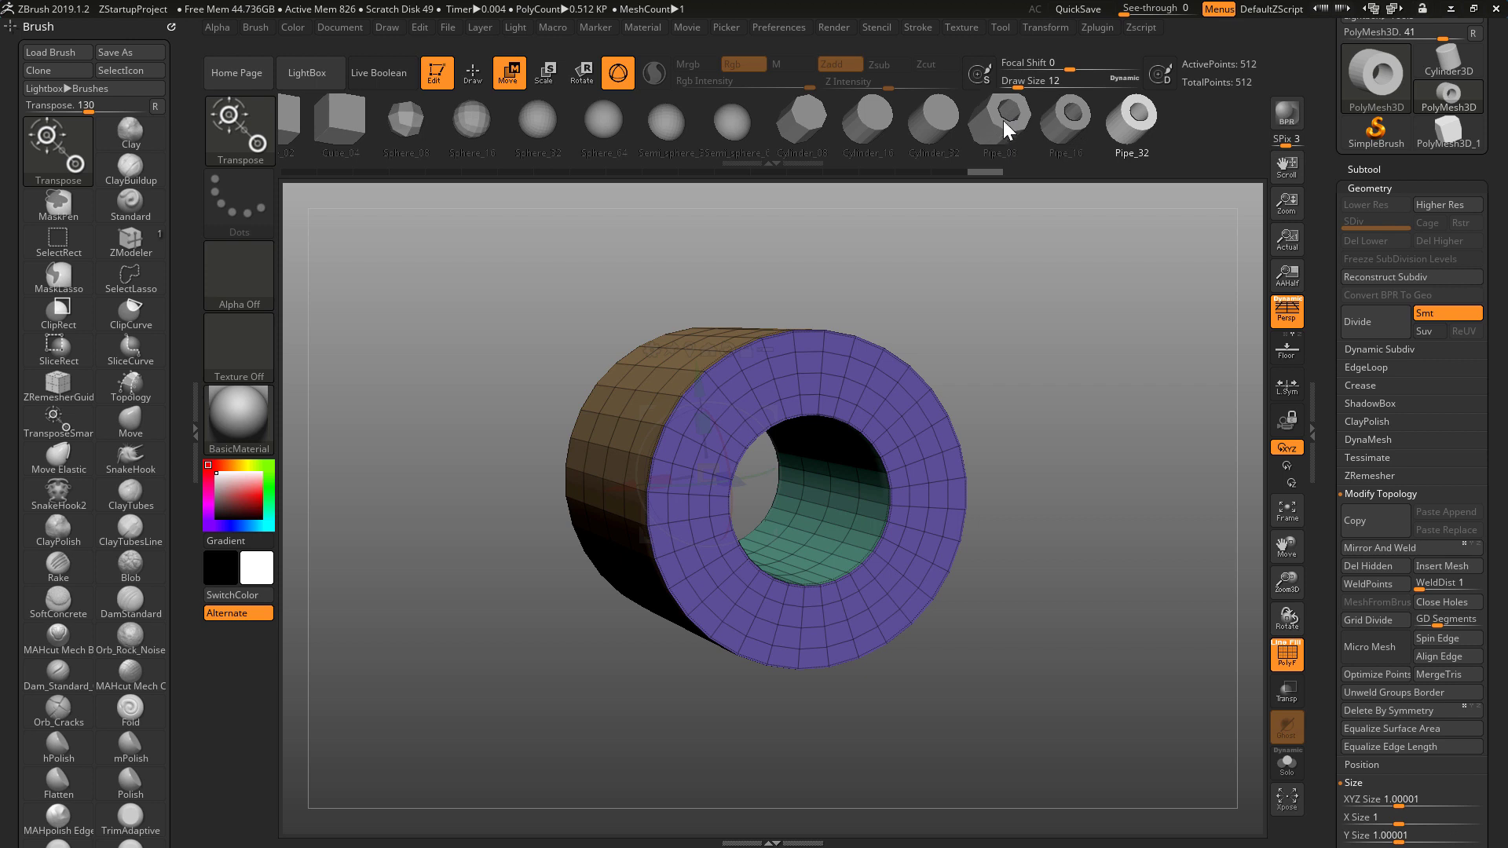
left_click(1002, 120)
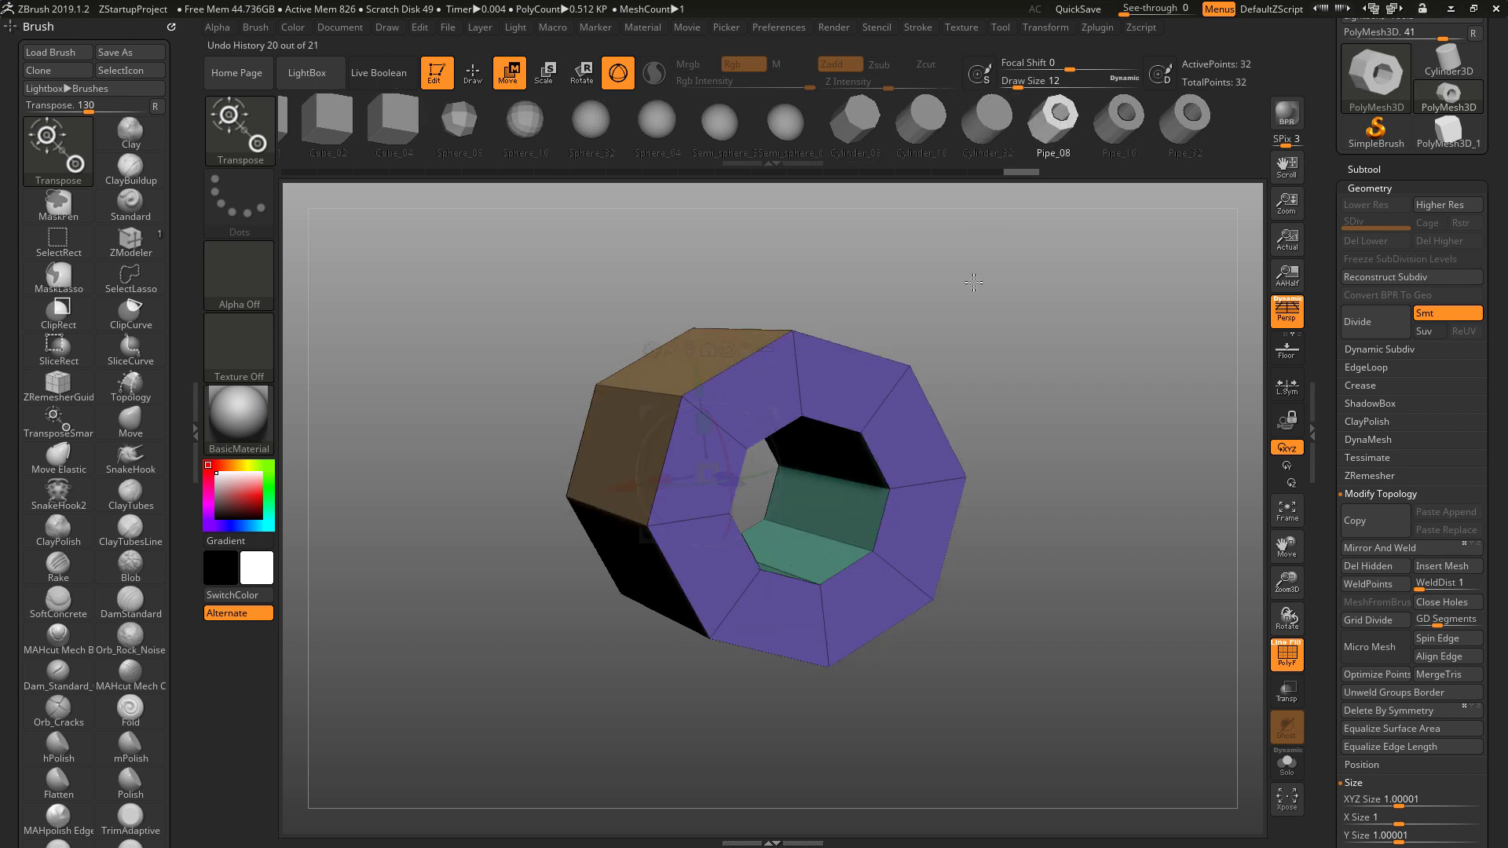
left_click(1128, 120)
left_click(1196, 124)
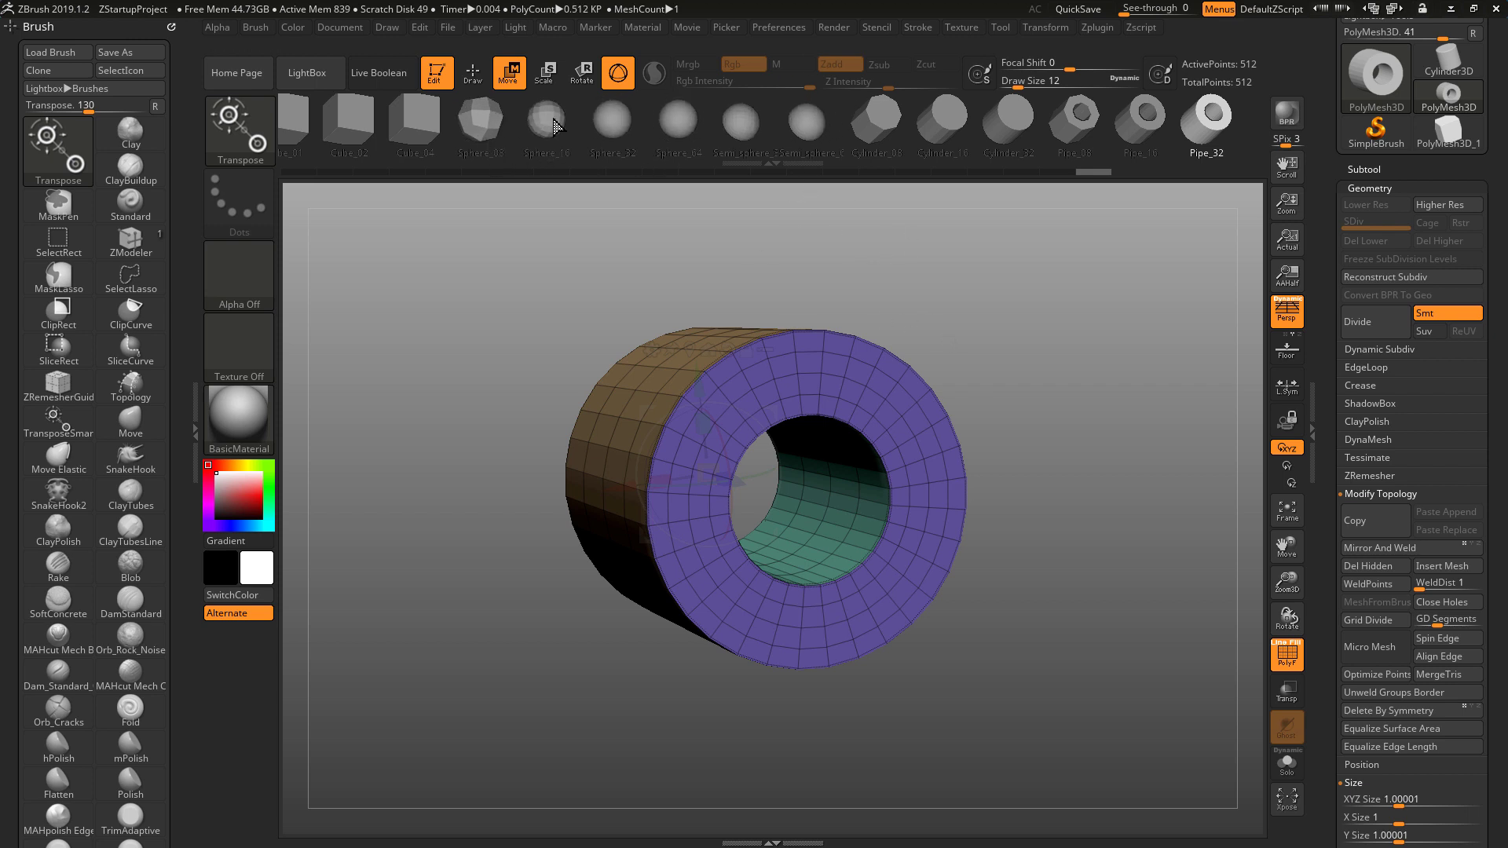
left_click(490, 122)
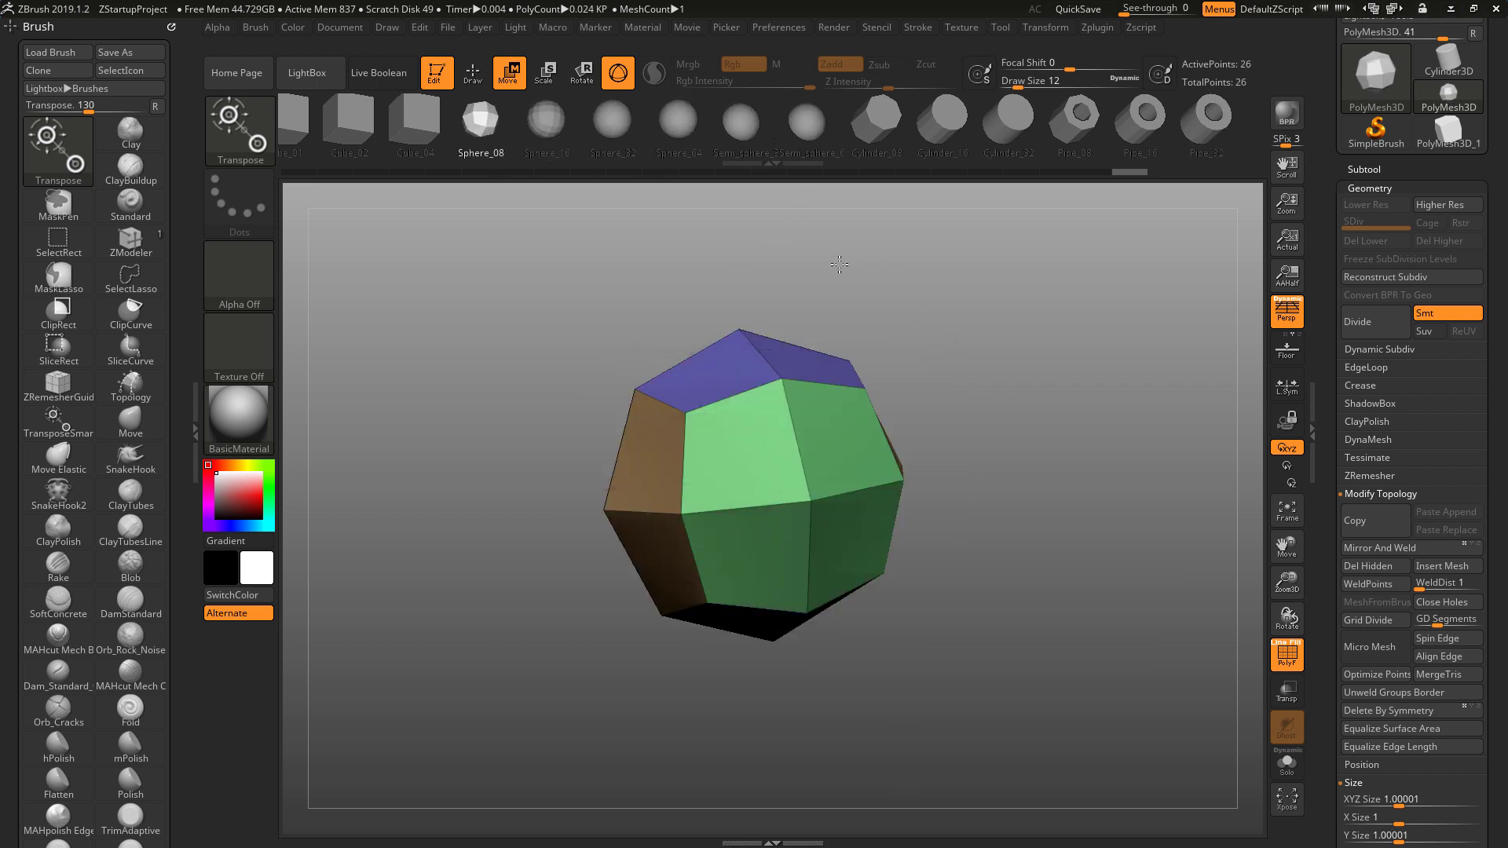
left_click_drag(927, 259, 797, 263)
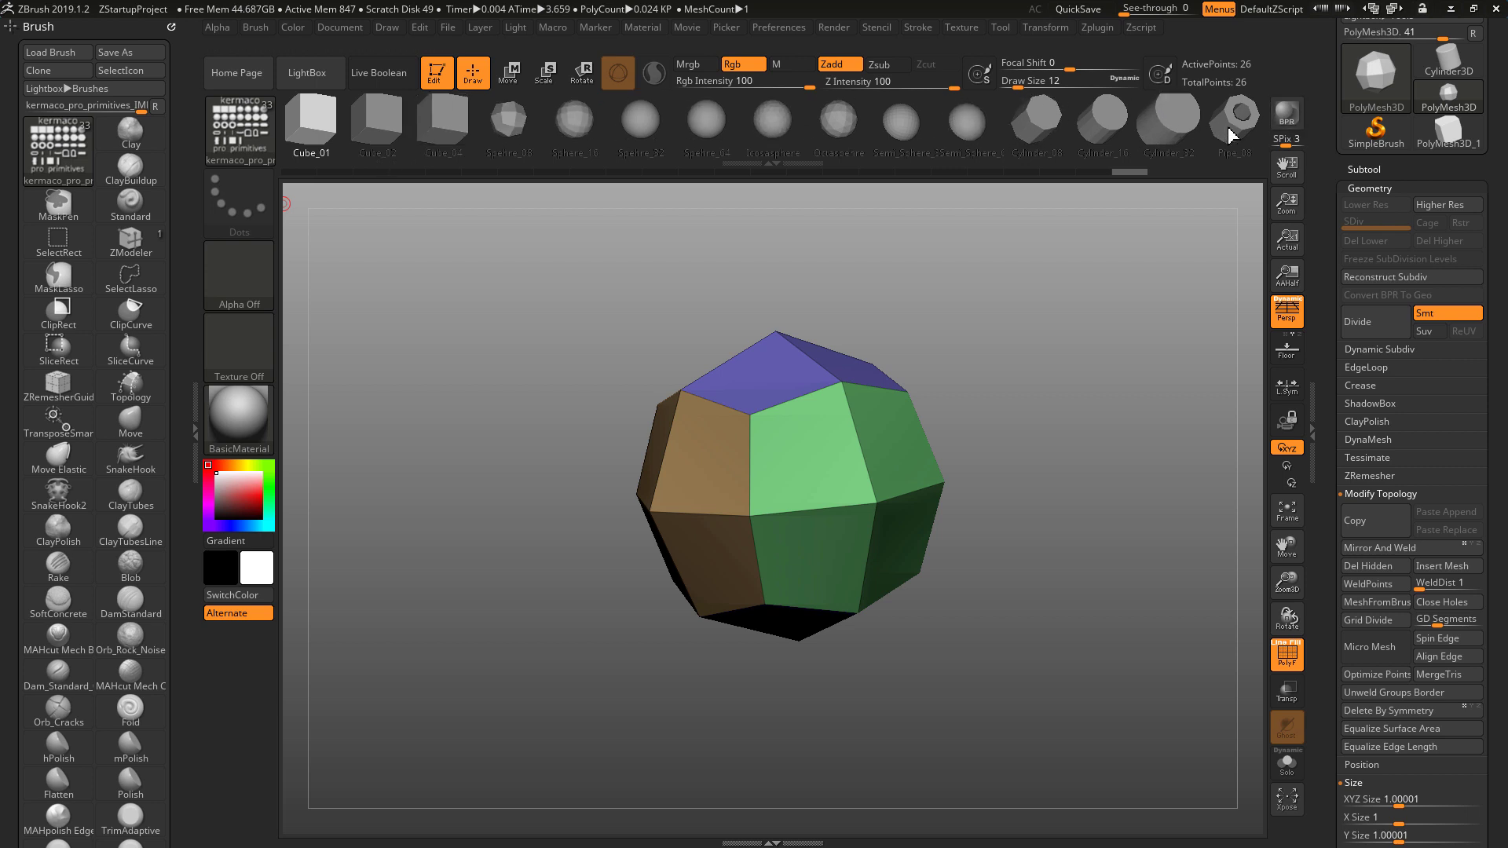
Using the kermaco pro primitives brush in Move mode, replace the mesh with the Icosasphere and with the Octasphere
left_click(782, 124)
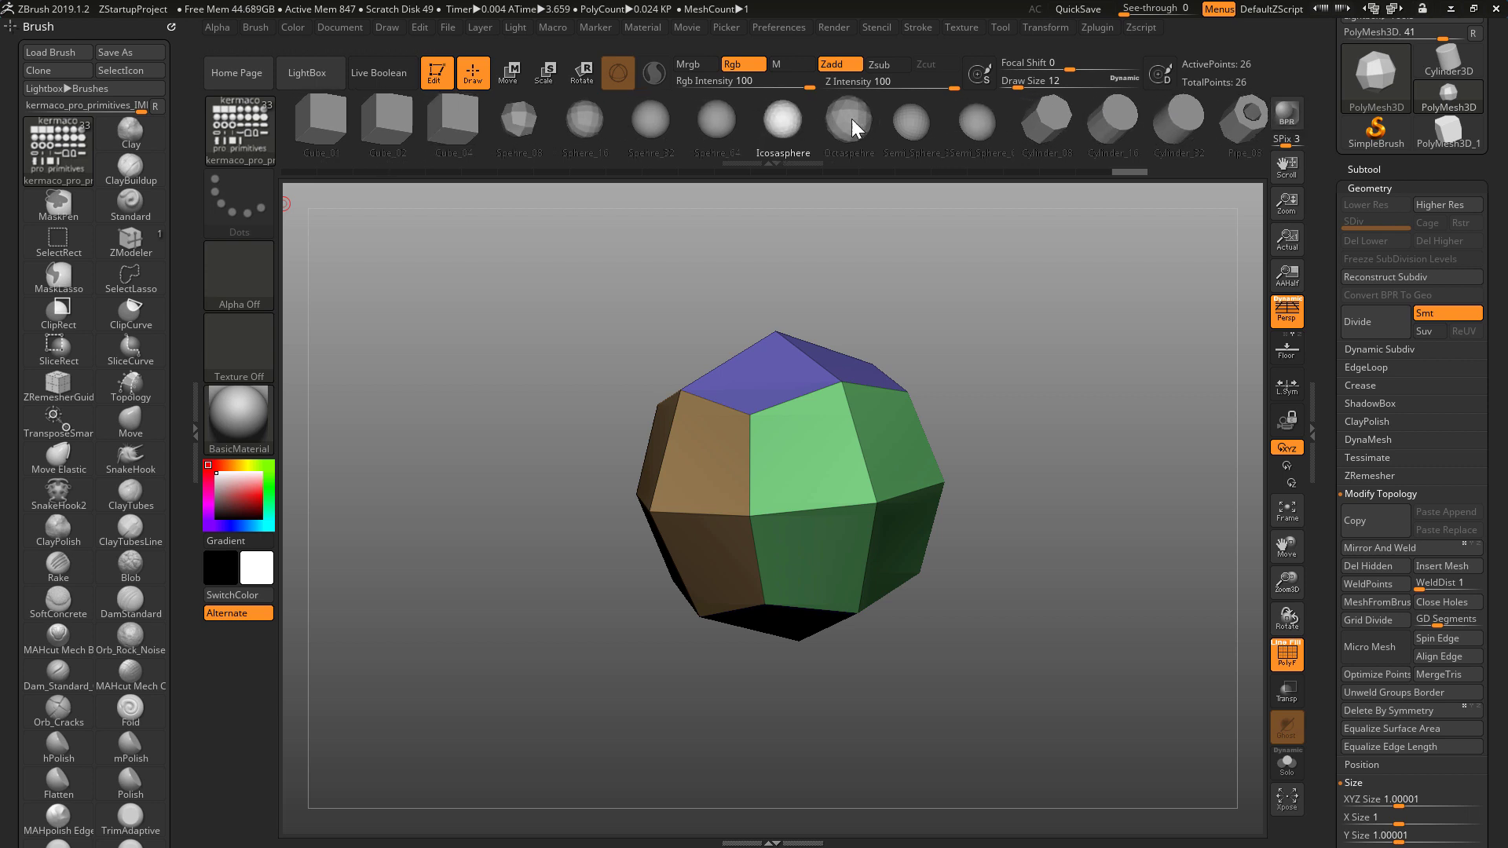
key("w")
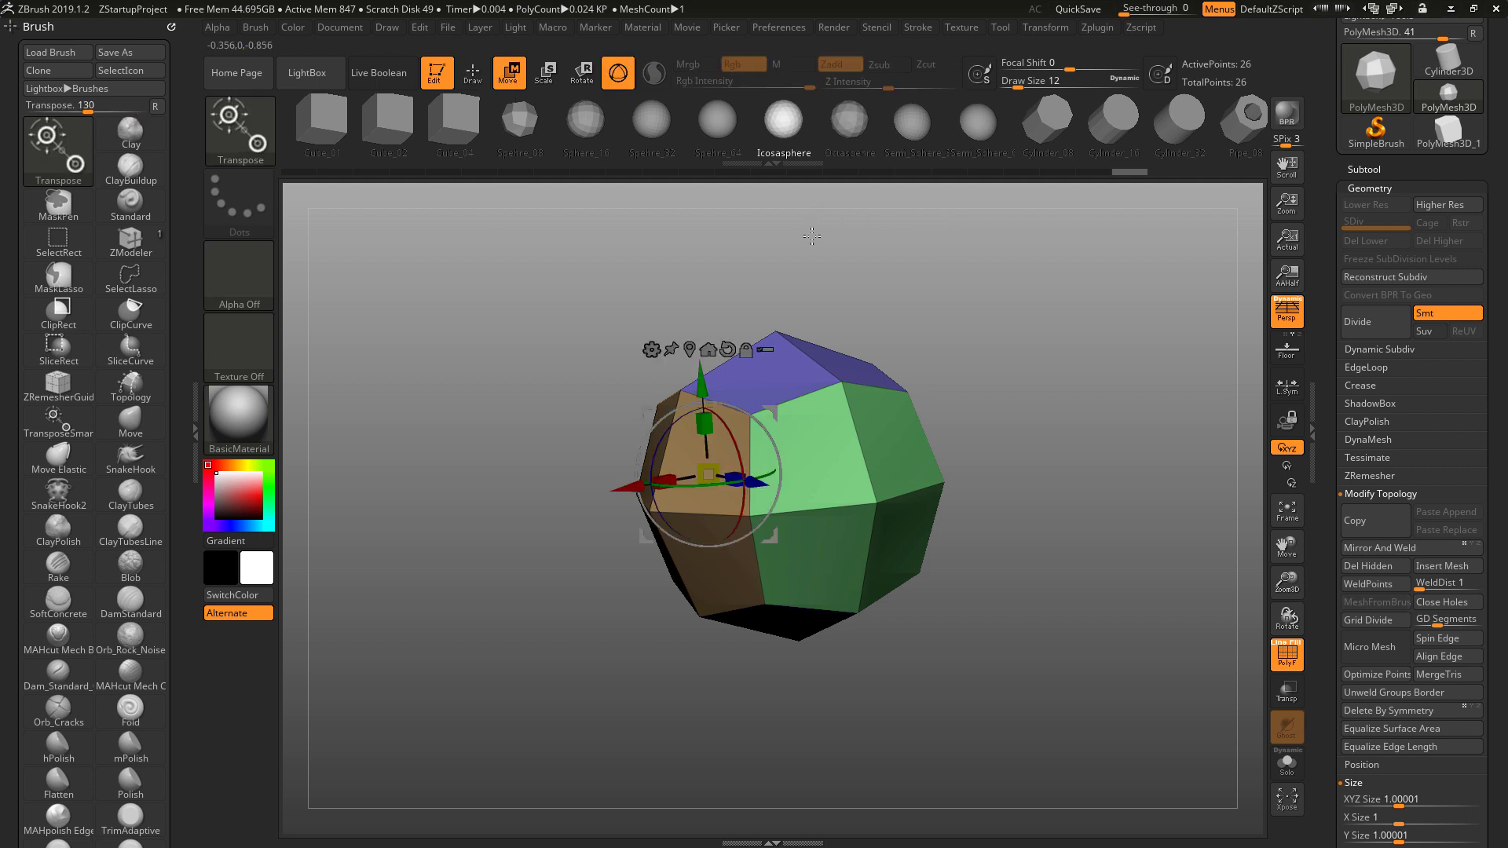
left_click(788, 126)
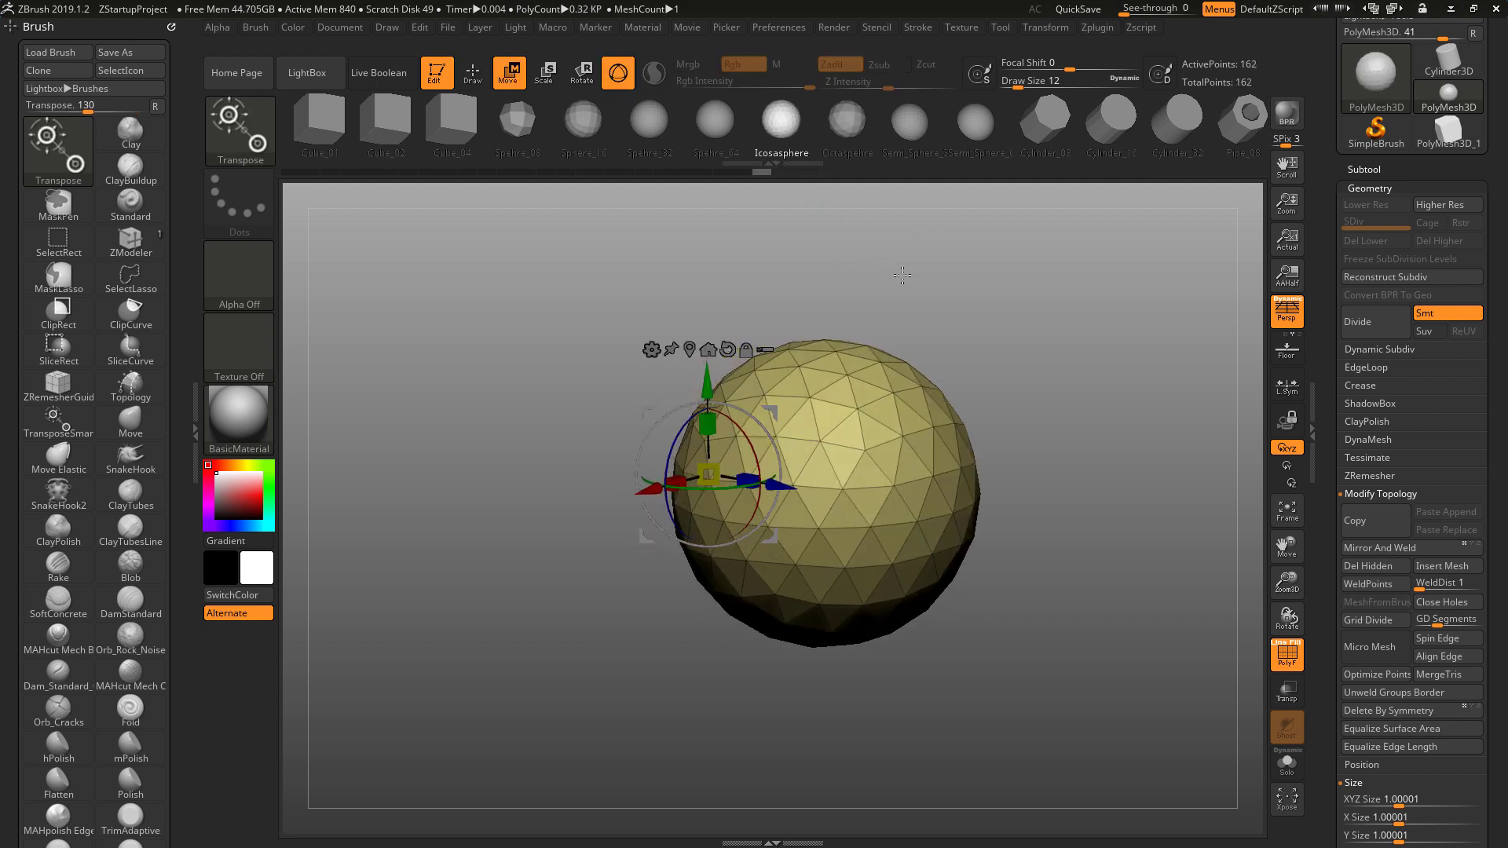
left_click_drag(1017, 289, 821, 375, "alt")
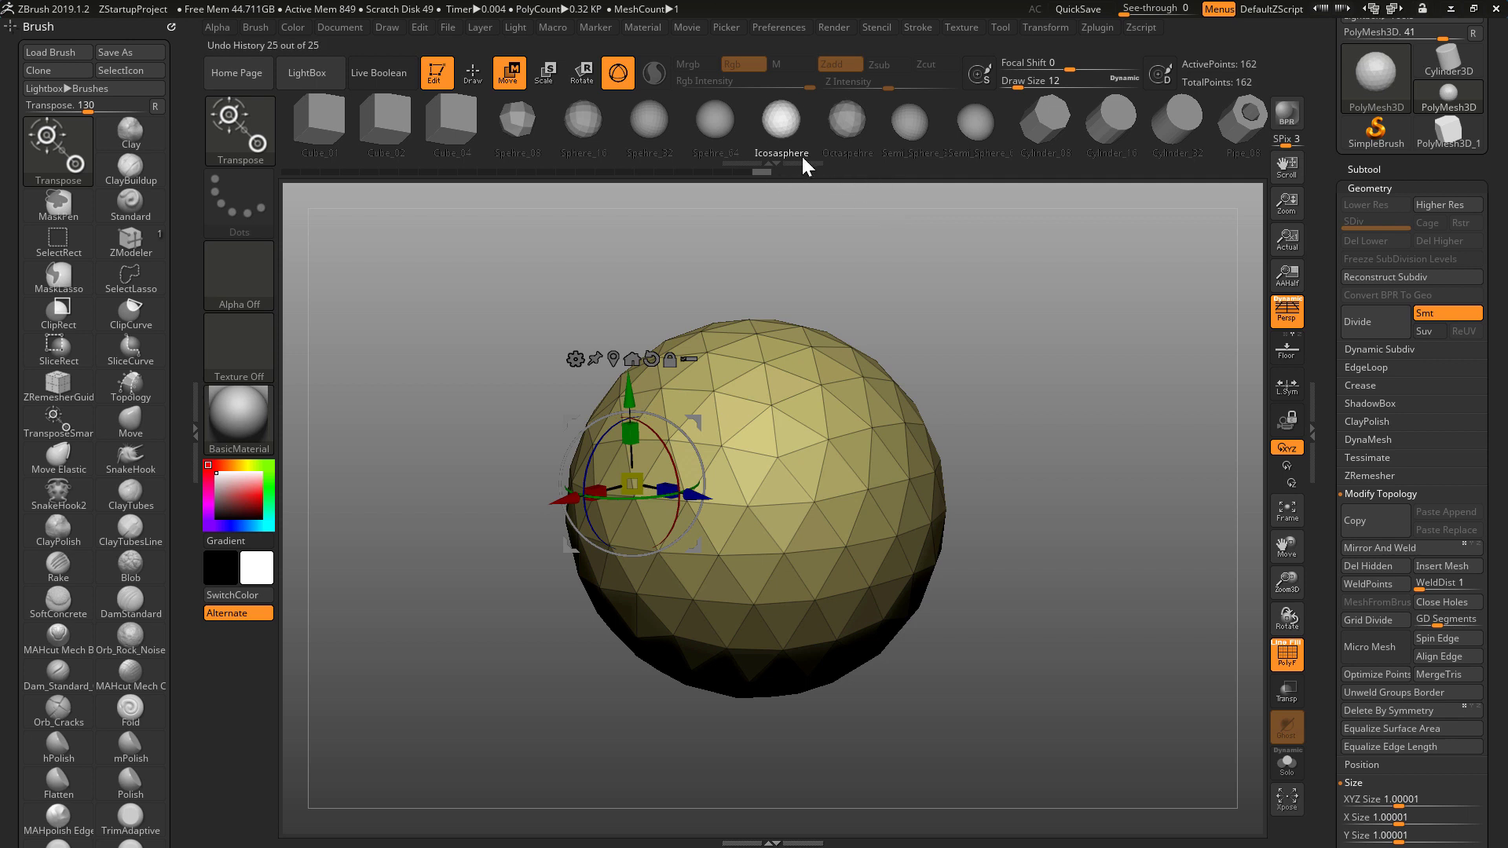
left_click(850, 116)
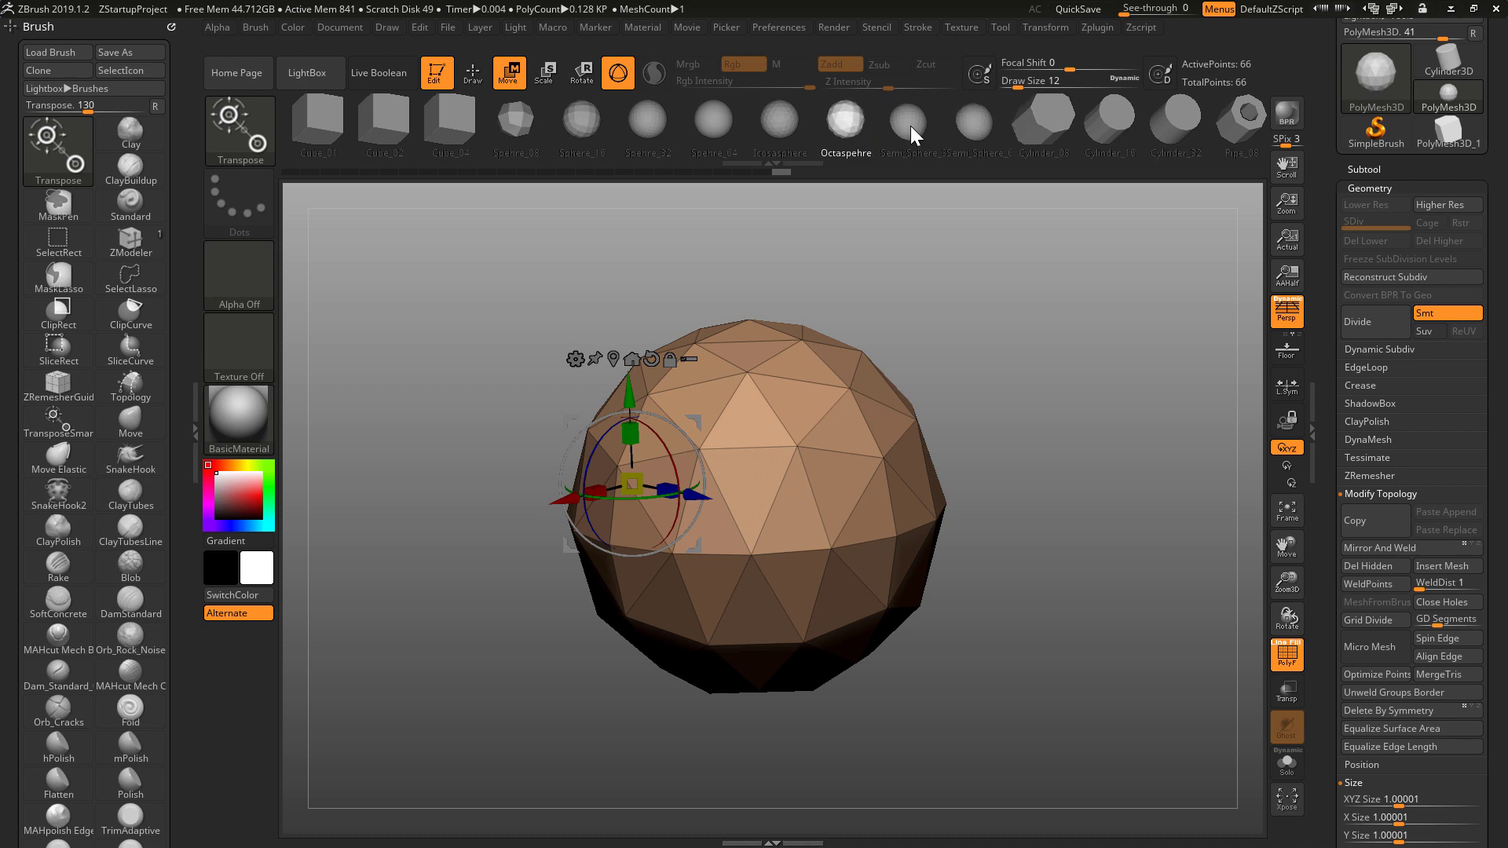
Replace the mesh with Capsule_08, Capsule_32 and both semi-capsule versions in turn
left_click_drag(1178, 120, 535, 126)
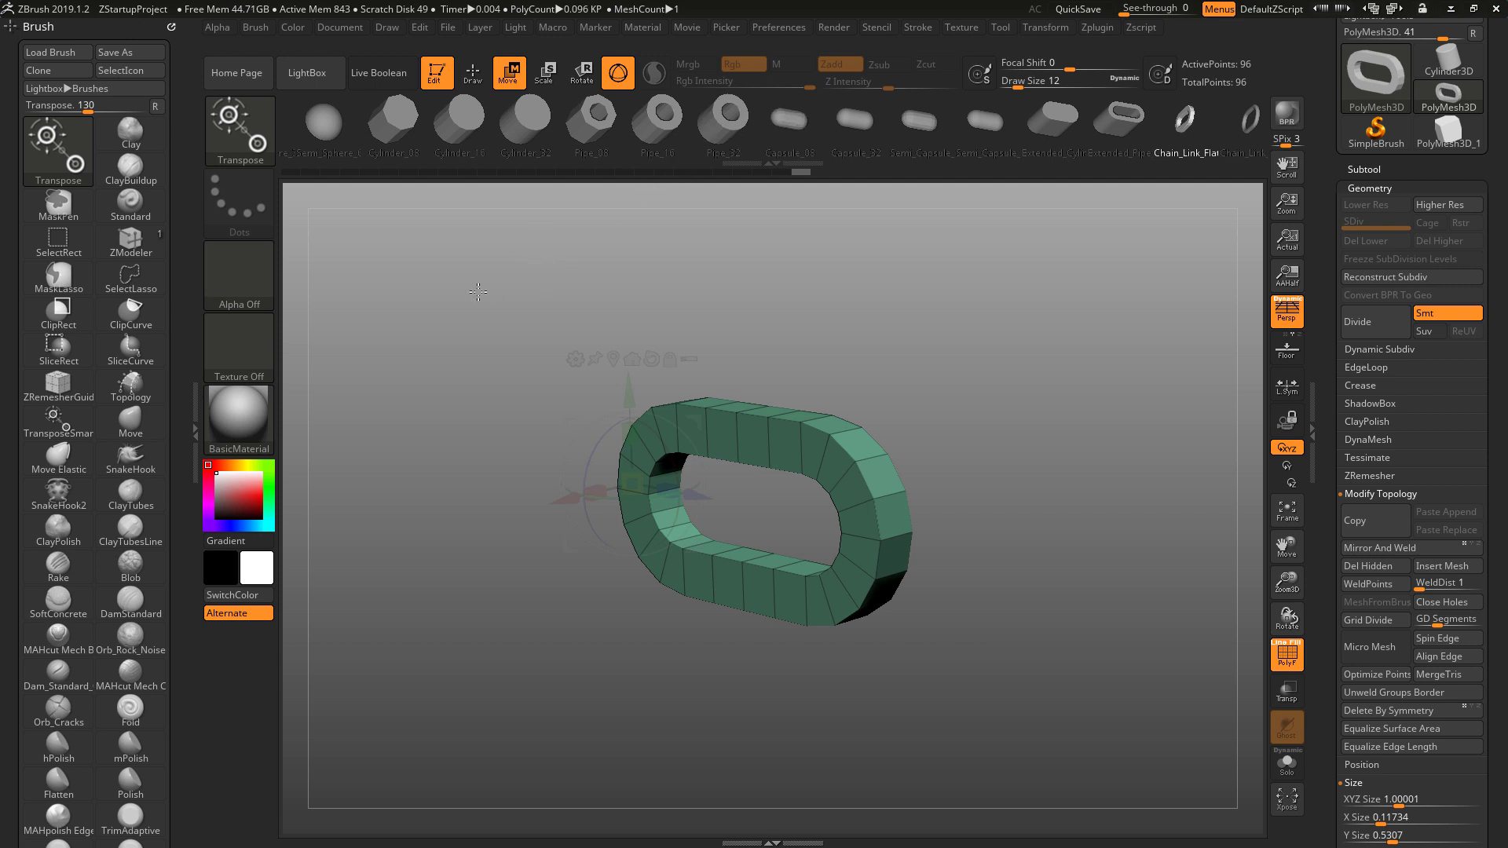
left_click(793, 128)
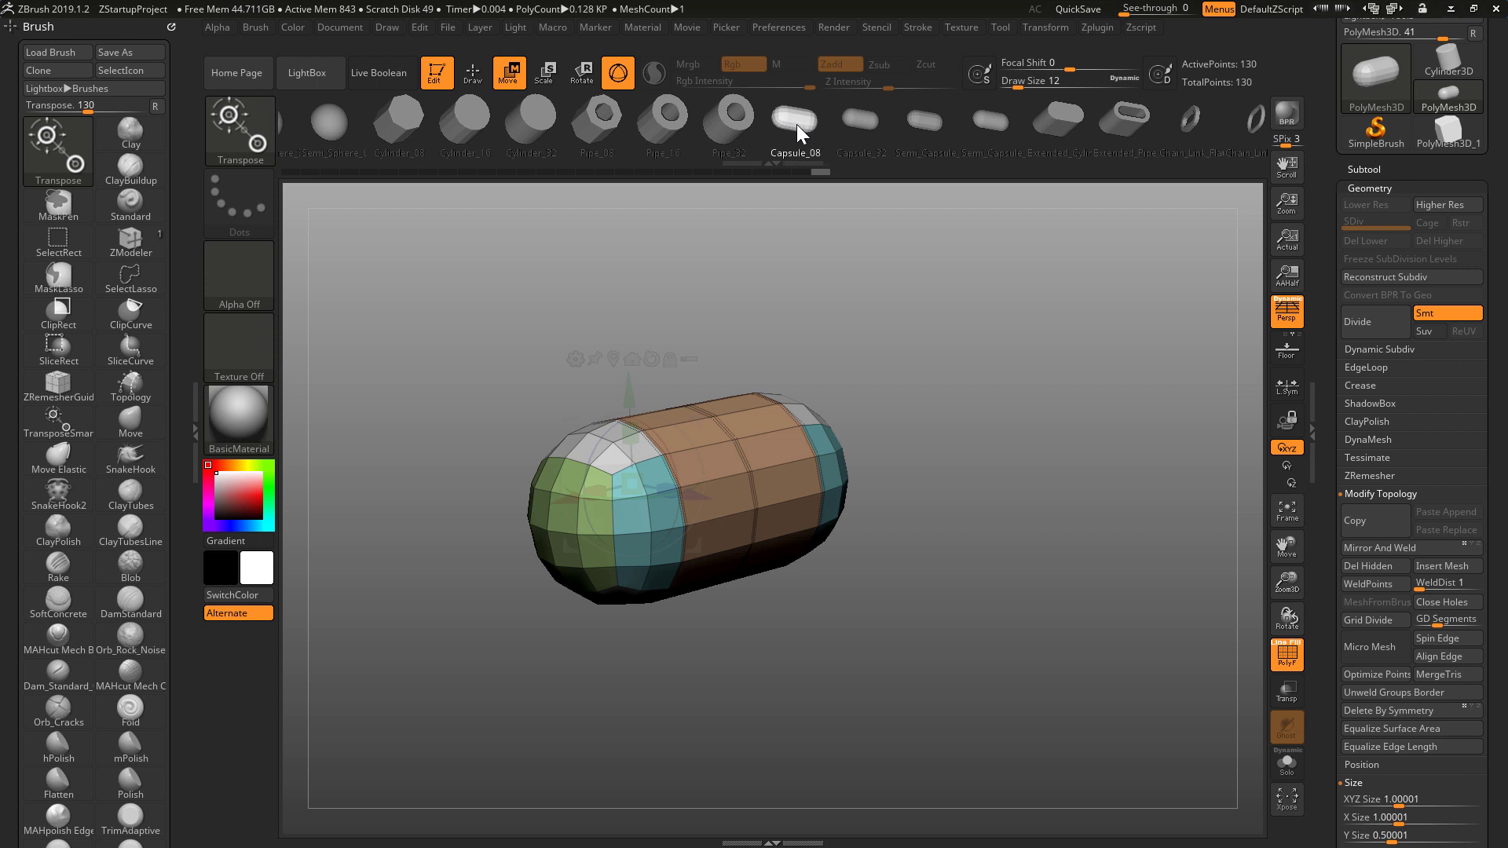
left_click(864, 120)
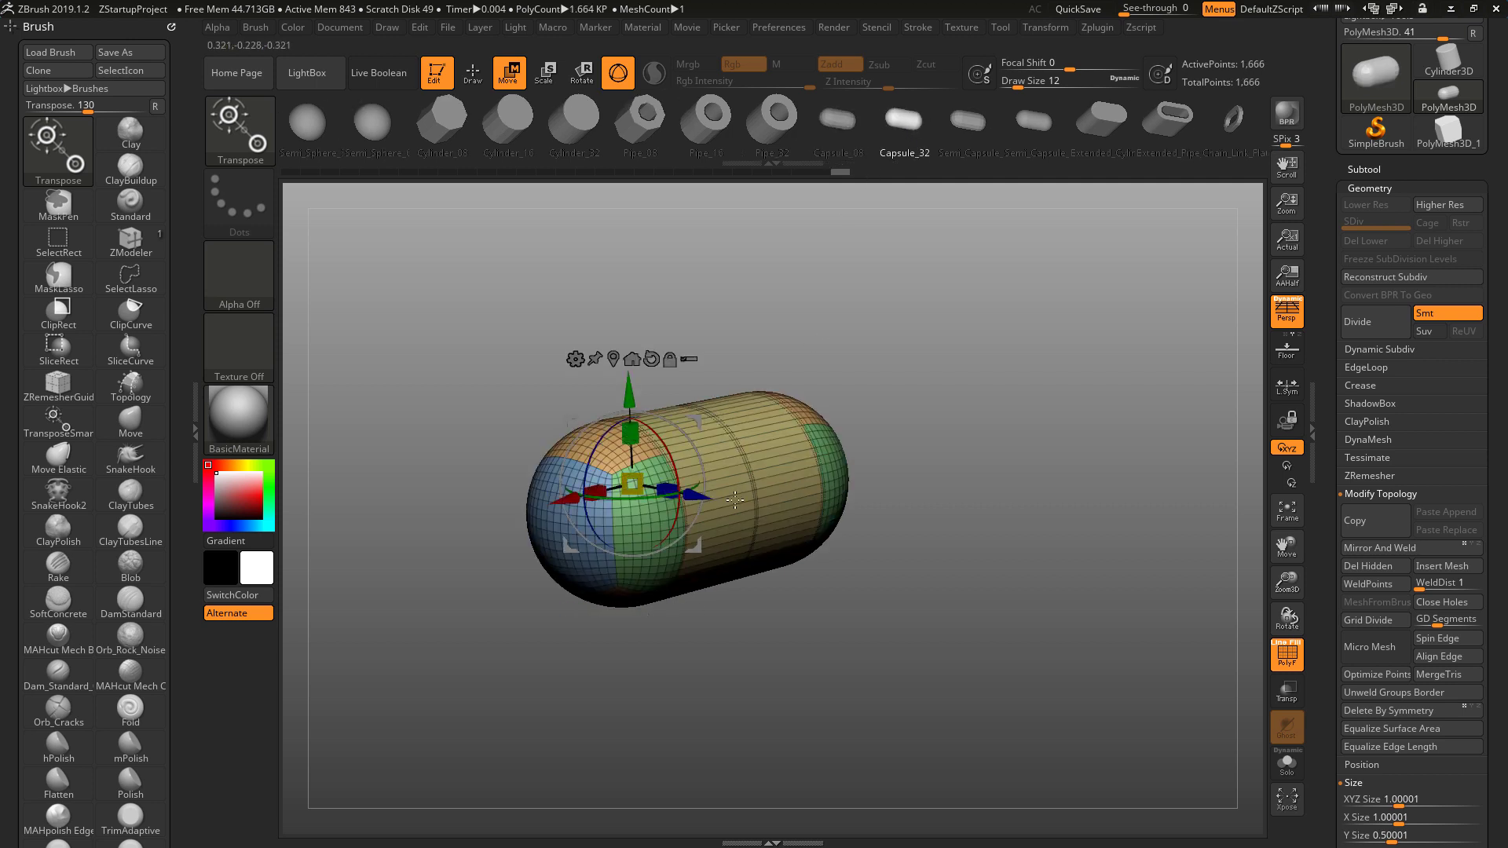
left_click(969, 123)
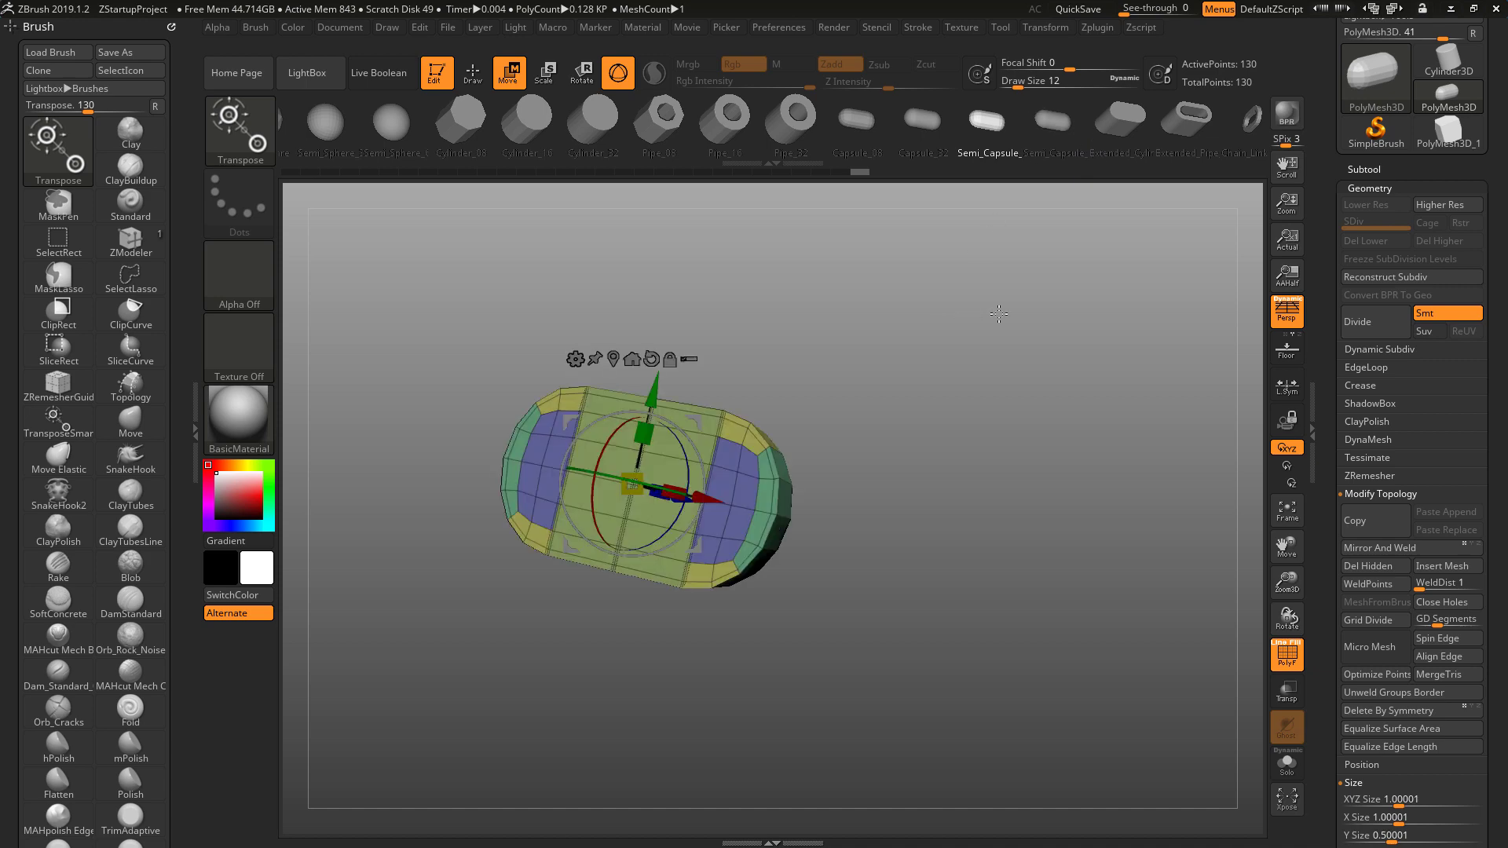
left_click(1052, 120)
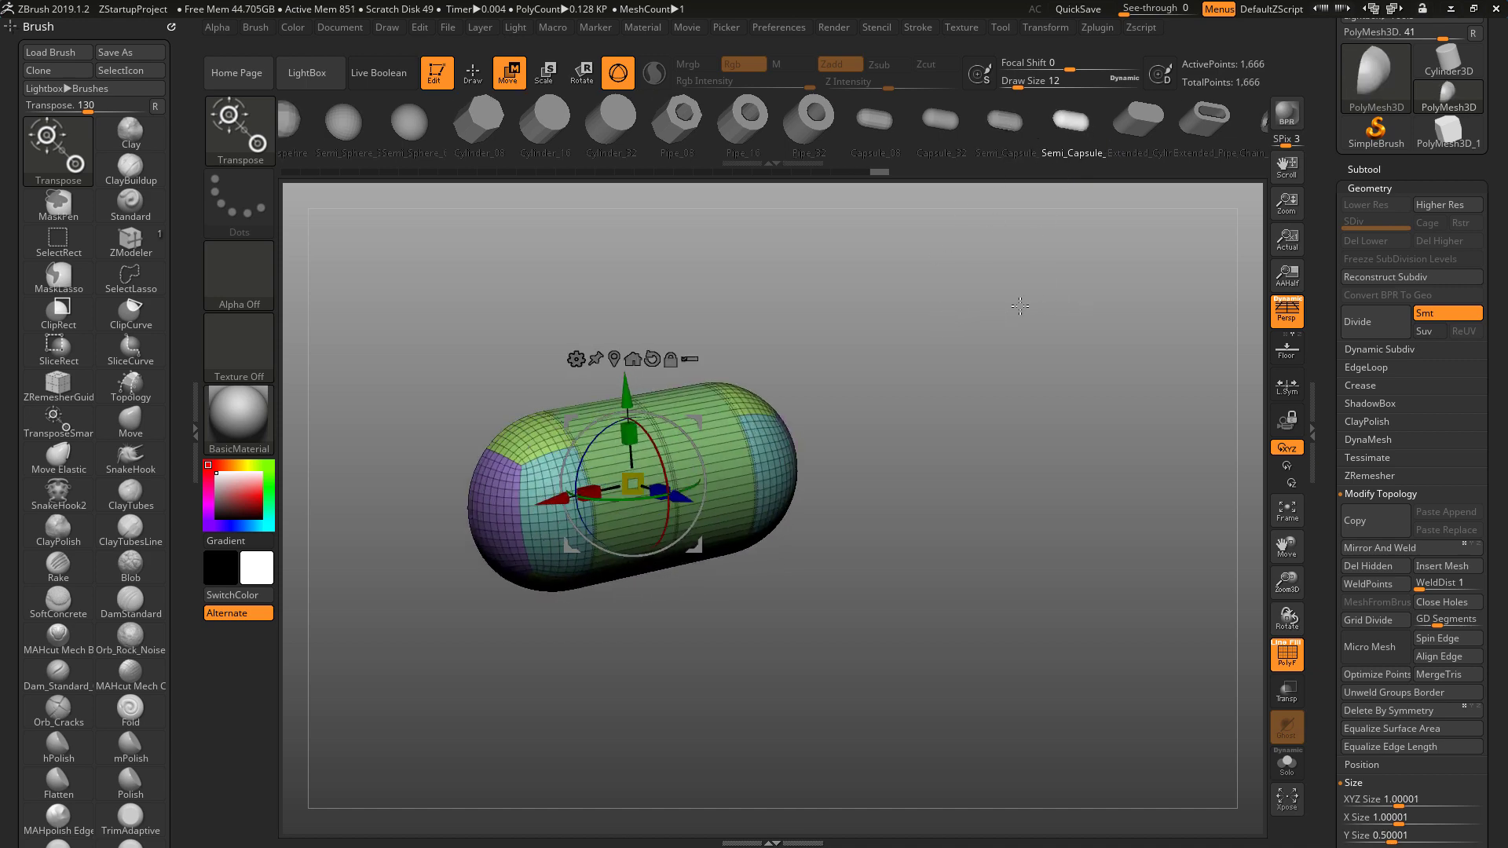
Swap the mesh through the extended cylinder and extended pipe, and replace it with the flat and round chain links
left_click(1139, 122)
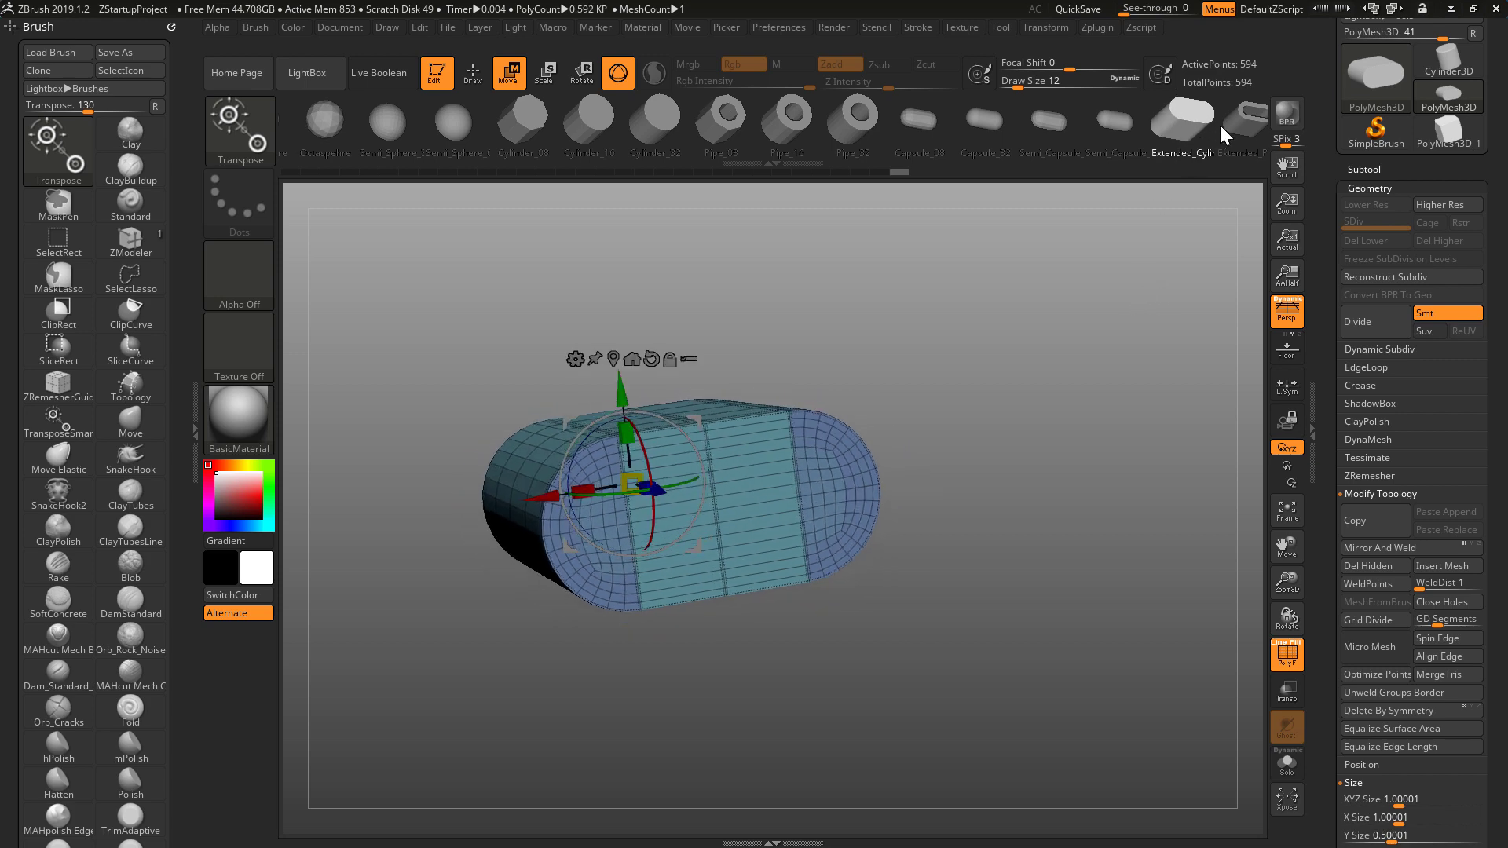
left_click(1245, 118)
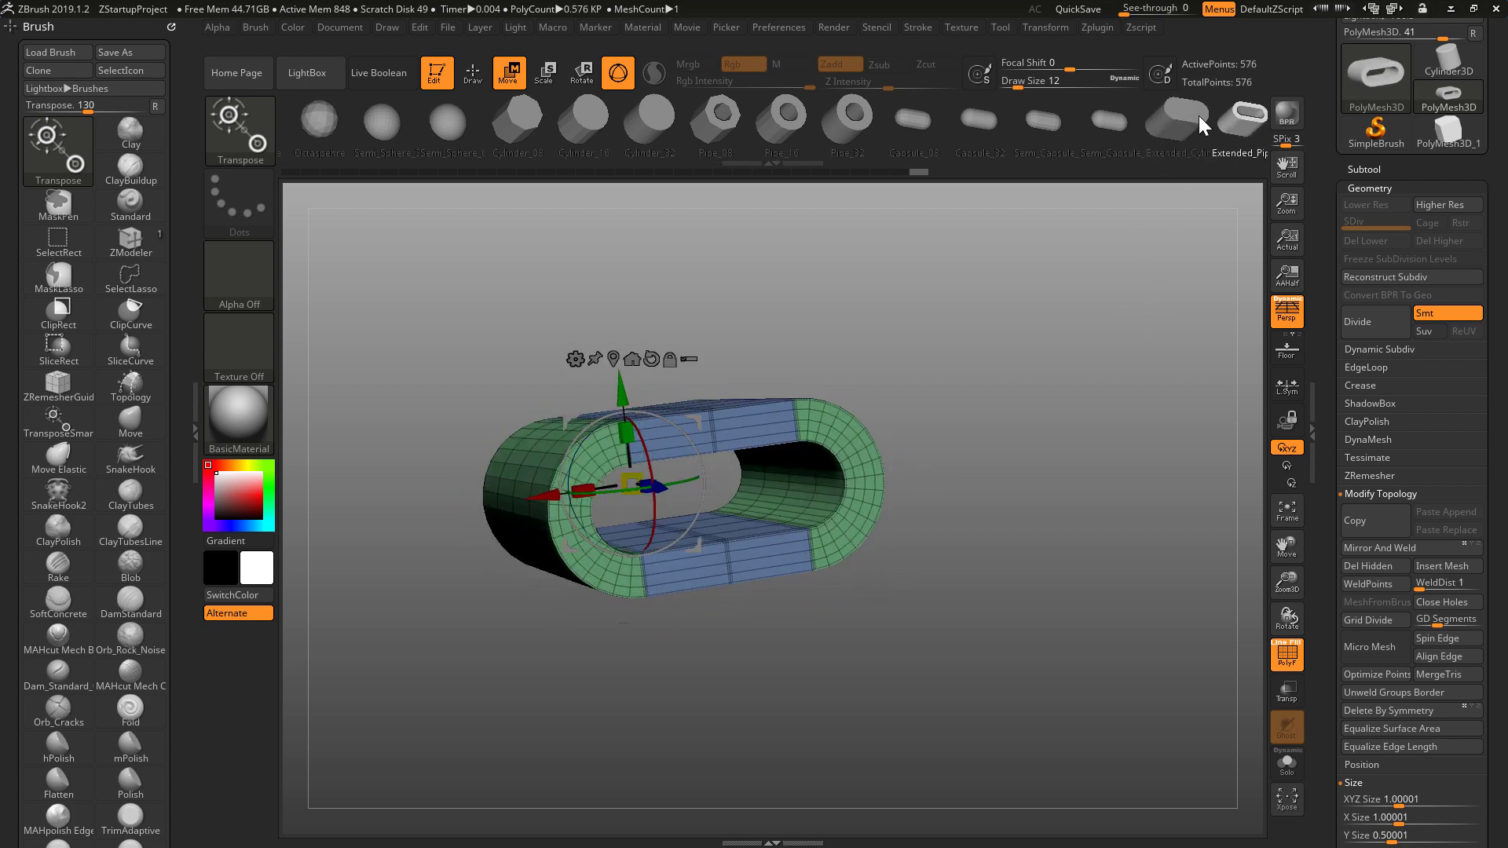
left_click(1198, 118)
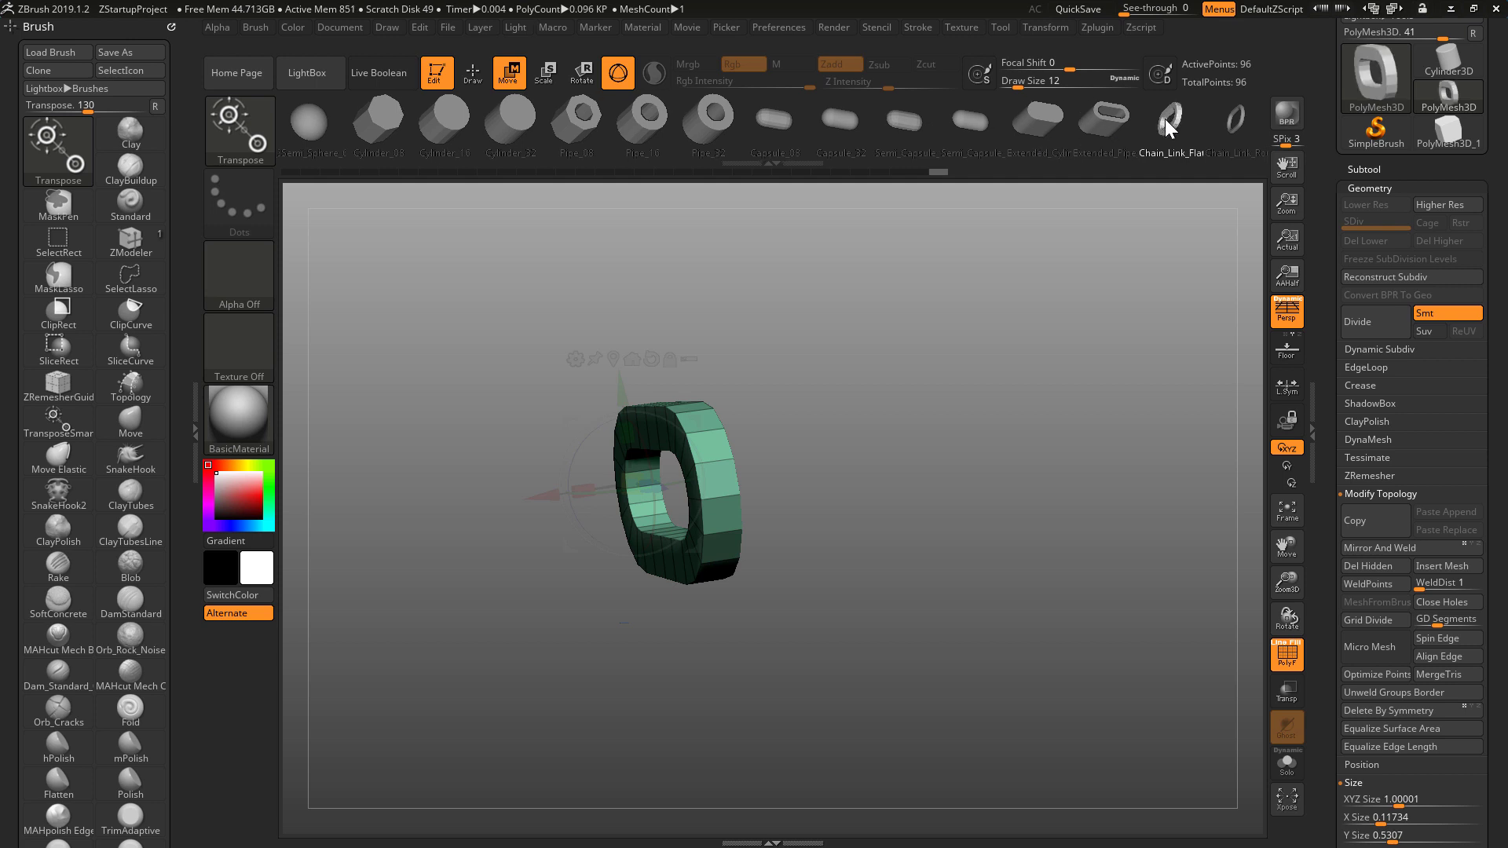
left_click_drag(1109, 120, 922, 133)
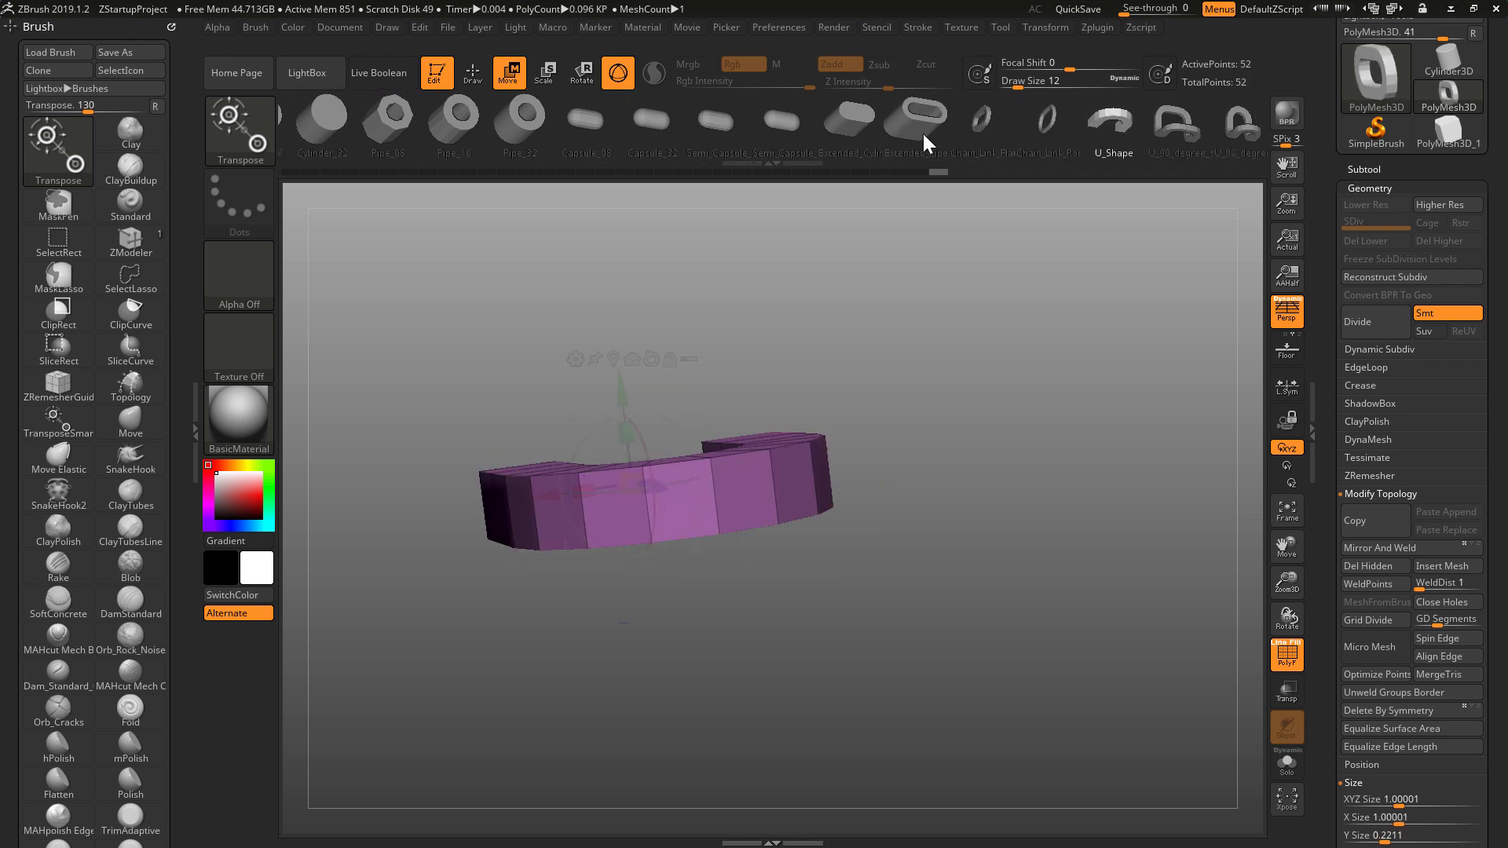
left_click(983, 115)
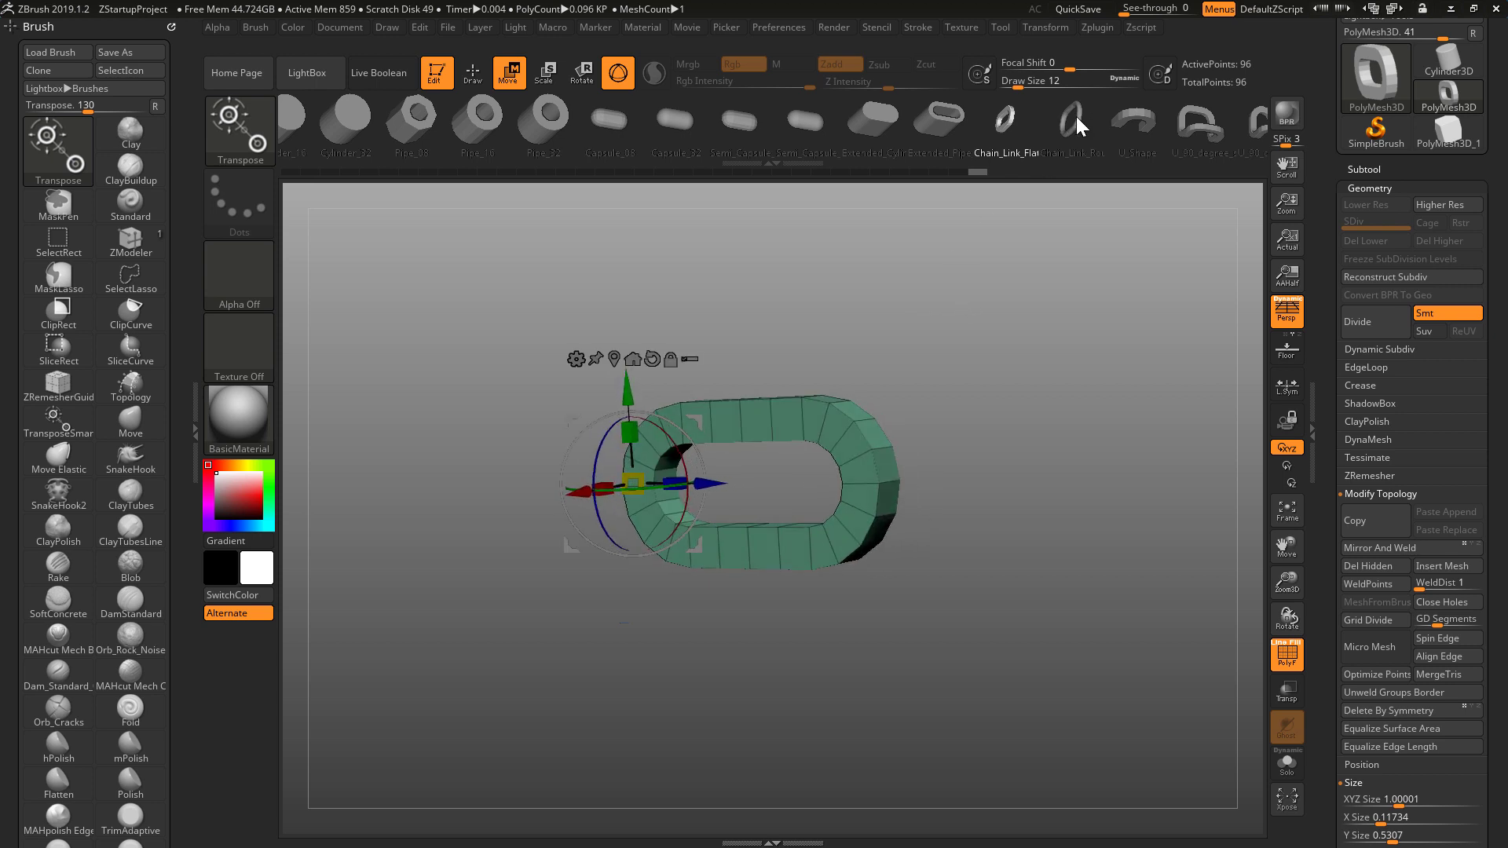
left_click(1071, 120)
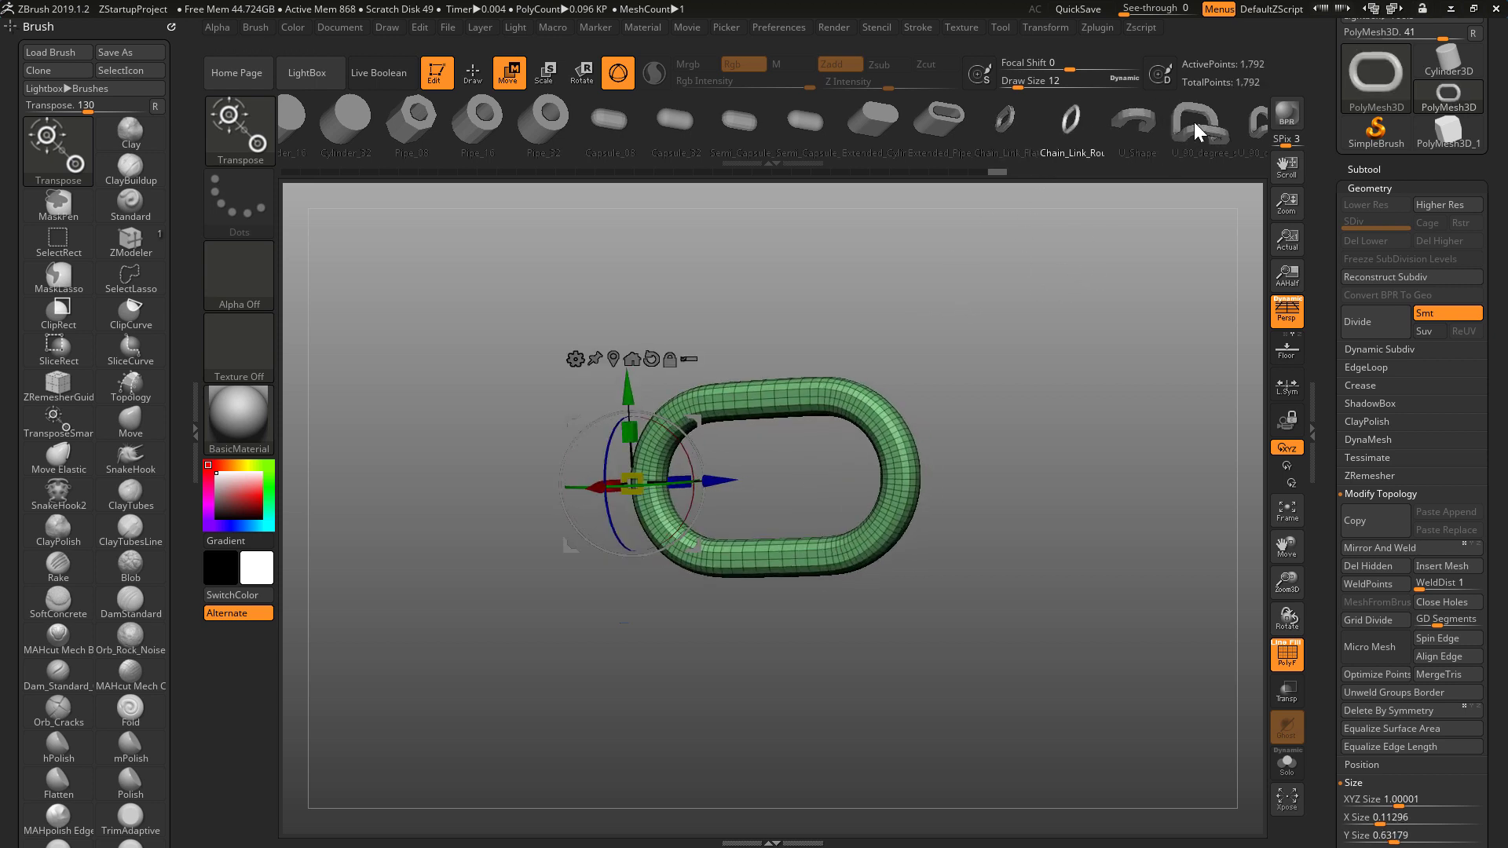
Replace the chain link with the U_Shape and with both U_90_degree shapes, viewing them from several angles
left_click(1137, 126)
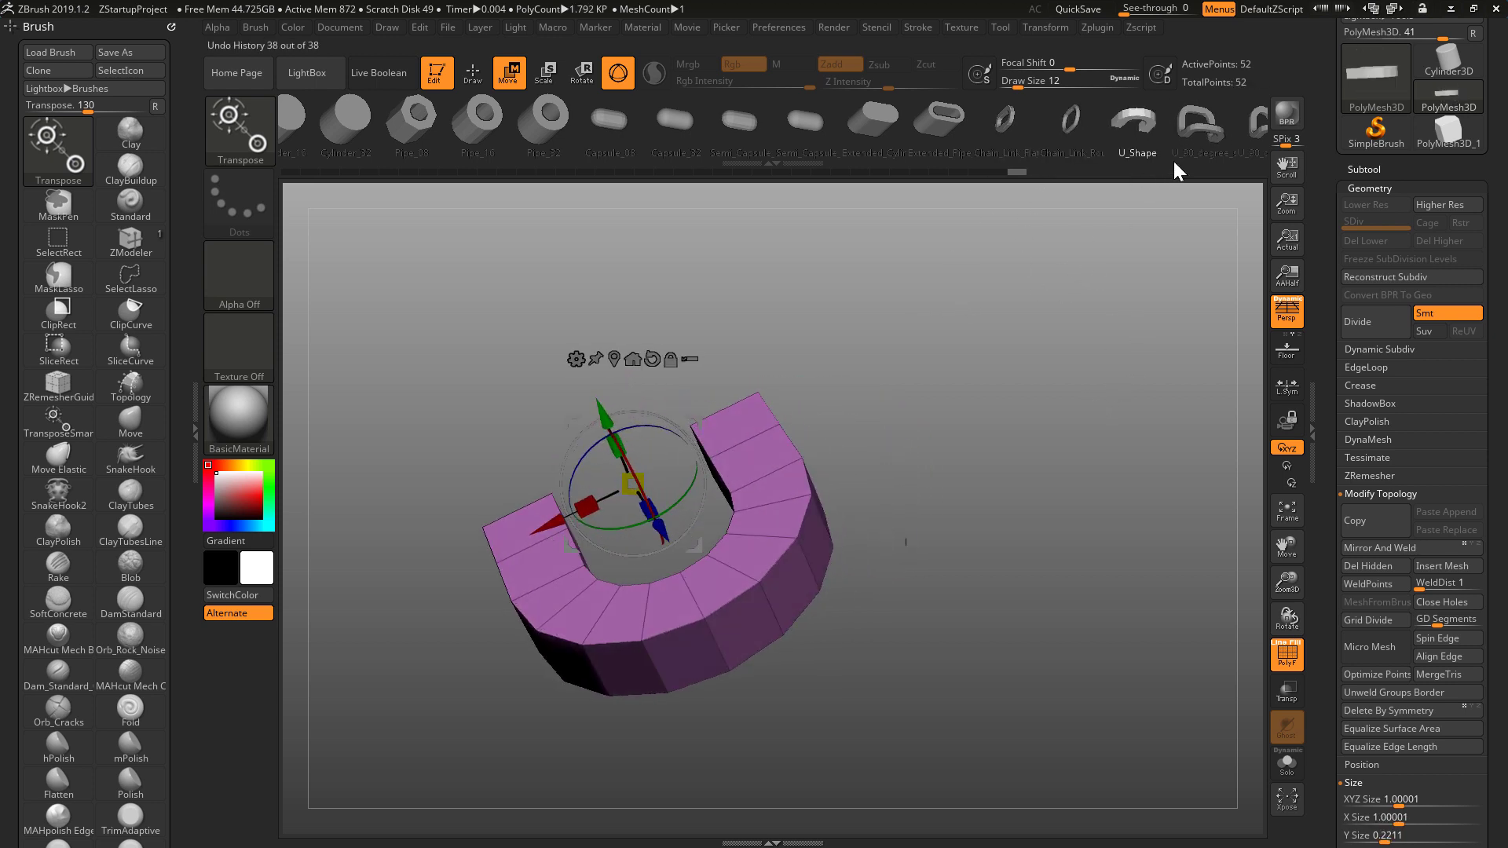
left_click(1199, 124)
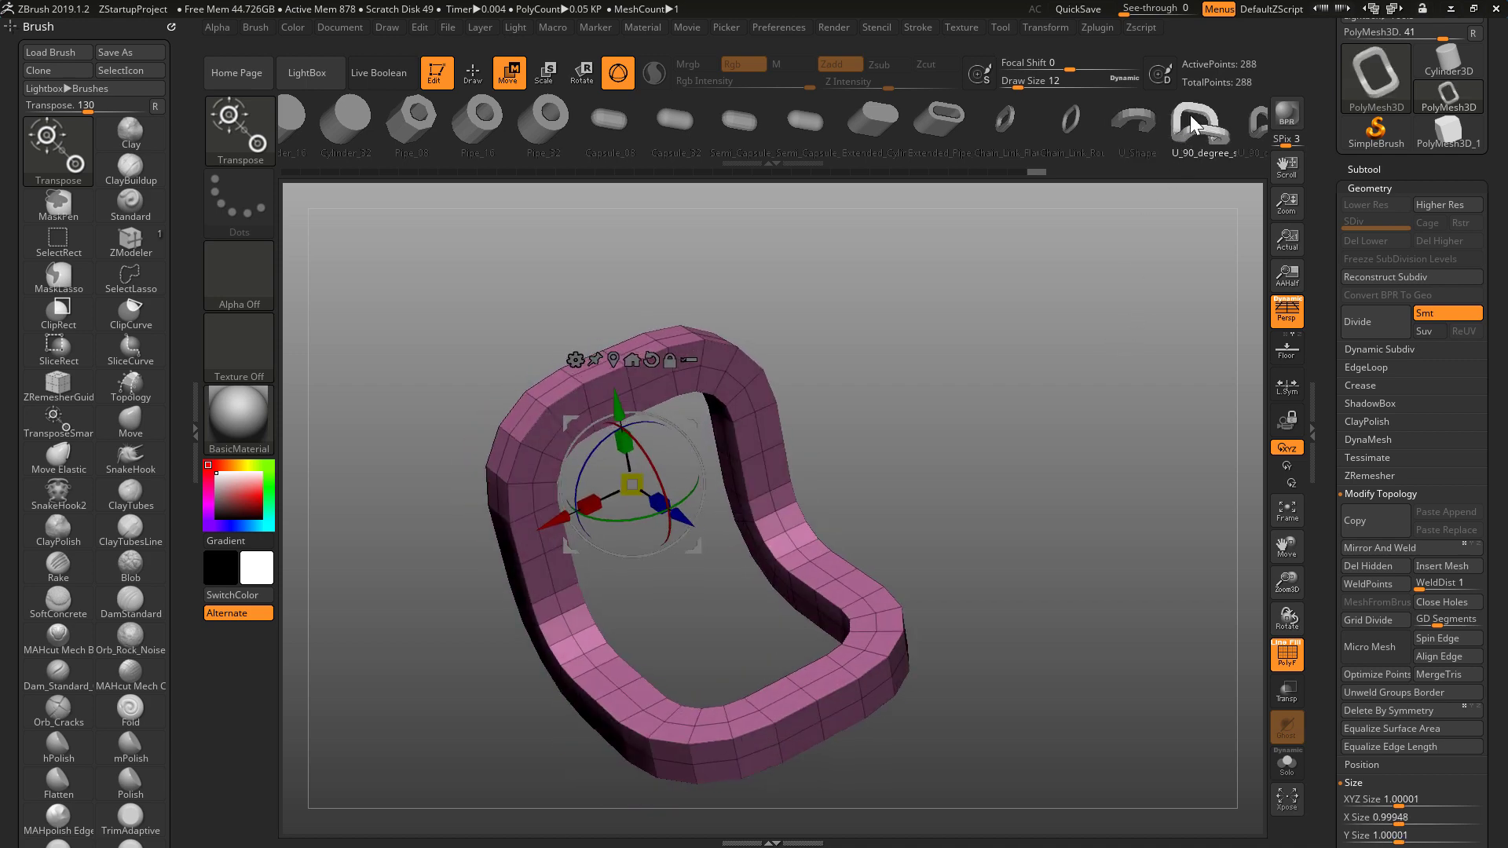
left_click_drag(1198, 144, 1165, 149)
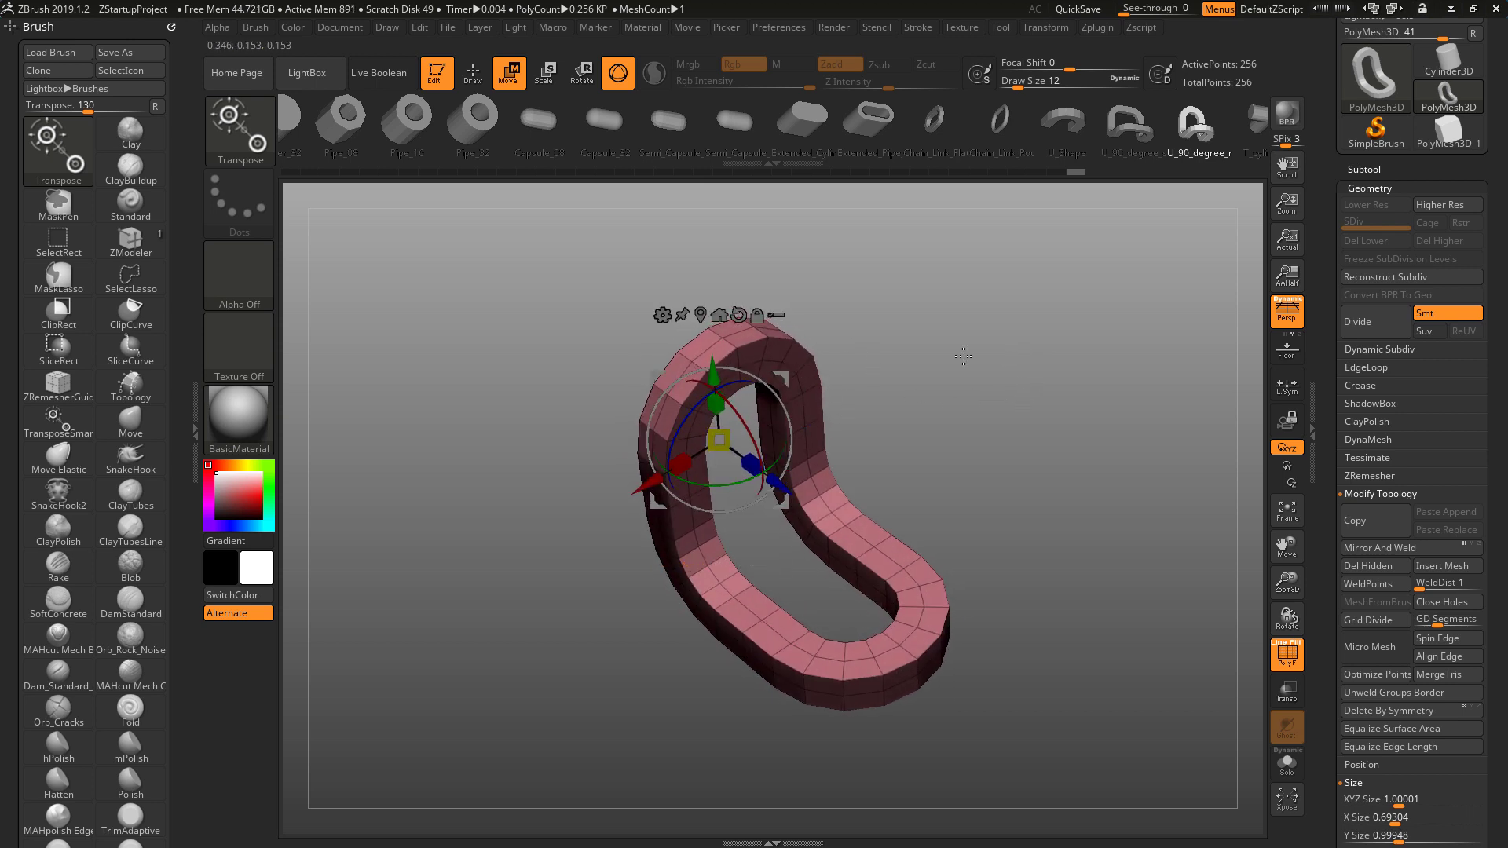
left_click_drag(1031, 354, 1023, 259)
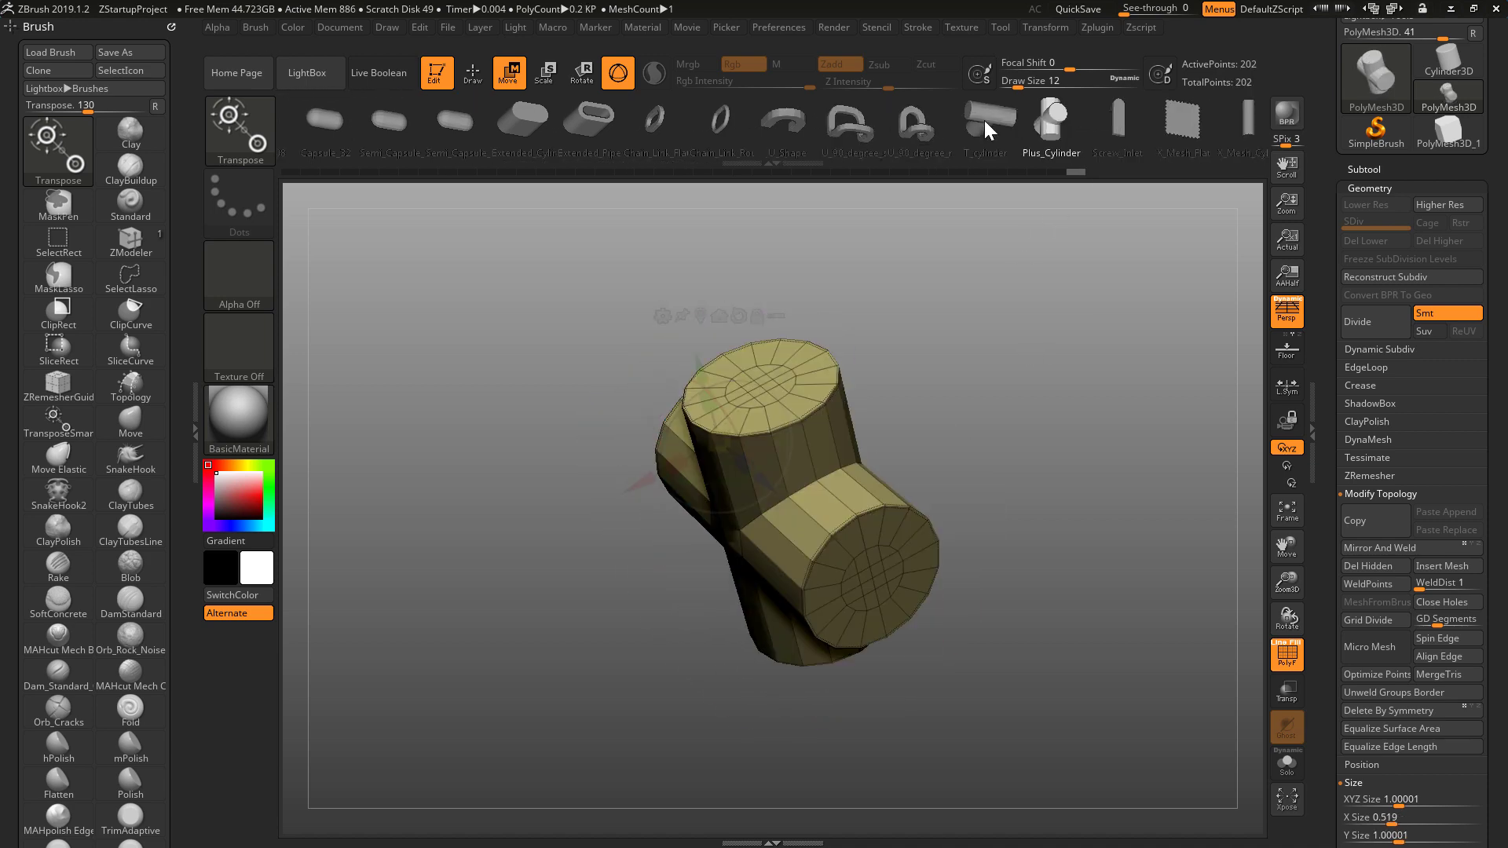
Replace the mesh with the T_cylinder and the Plus_Cylinder, inspecting the topology of each
left_click(982, 119)
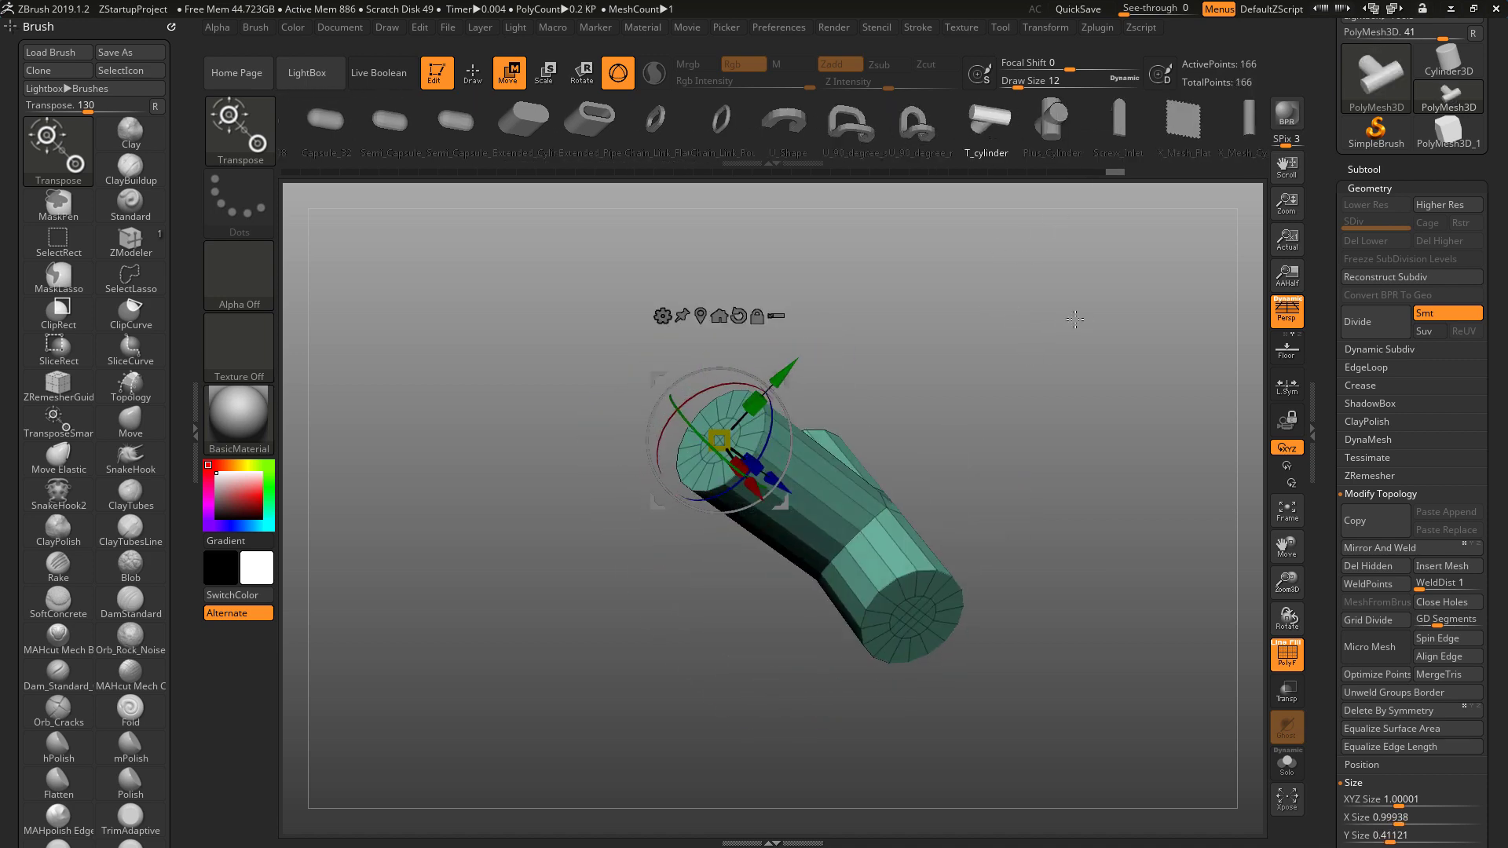
left_click_drag(1018, 304, 853, 487)
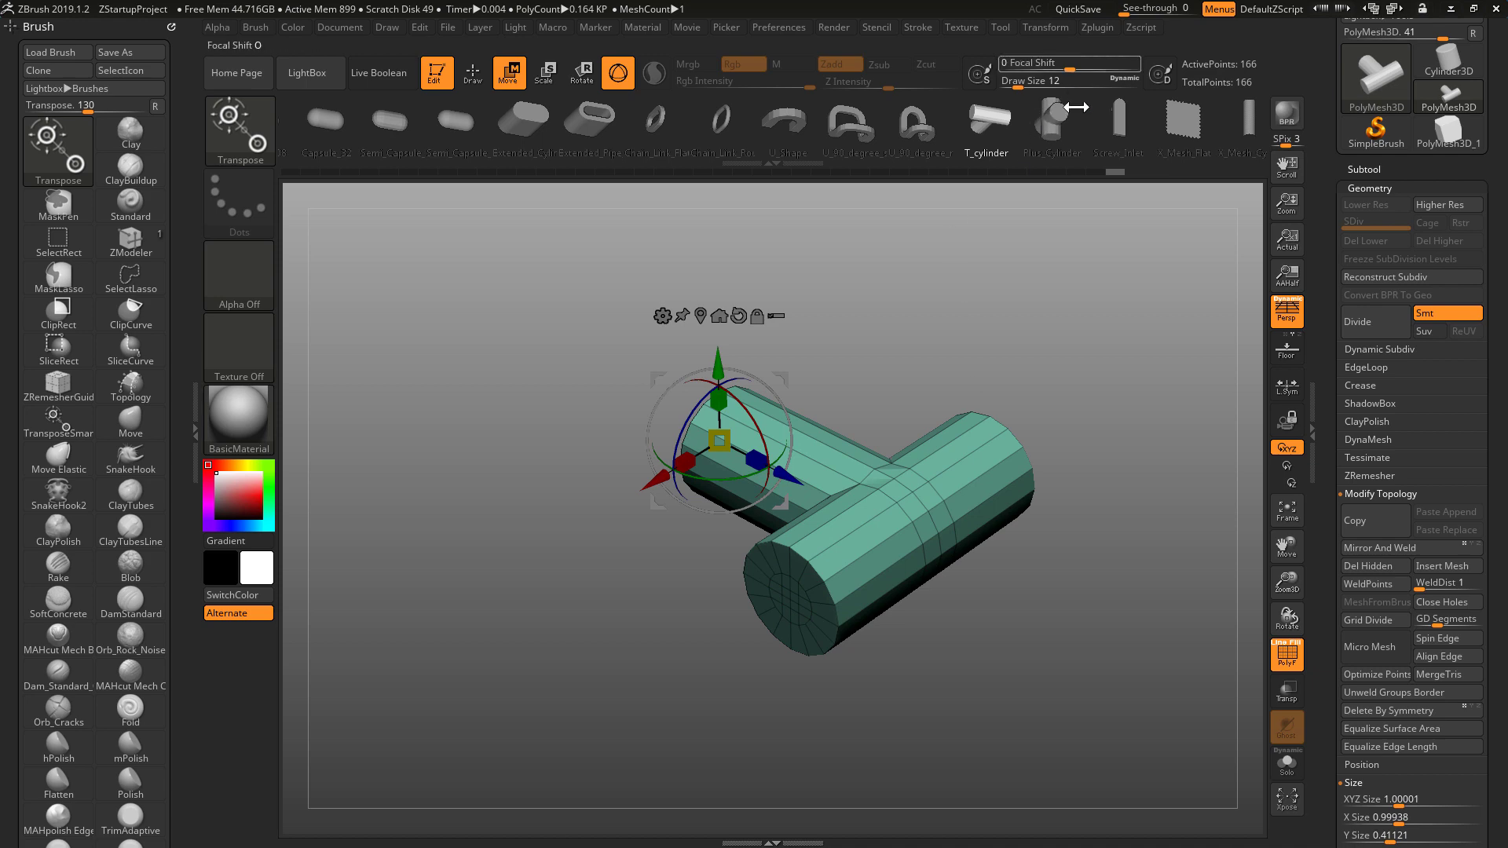
left_click(1053, 119)
left_click_drag(1105, 290, 1064, 290)
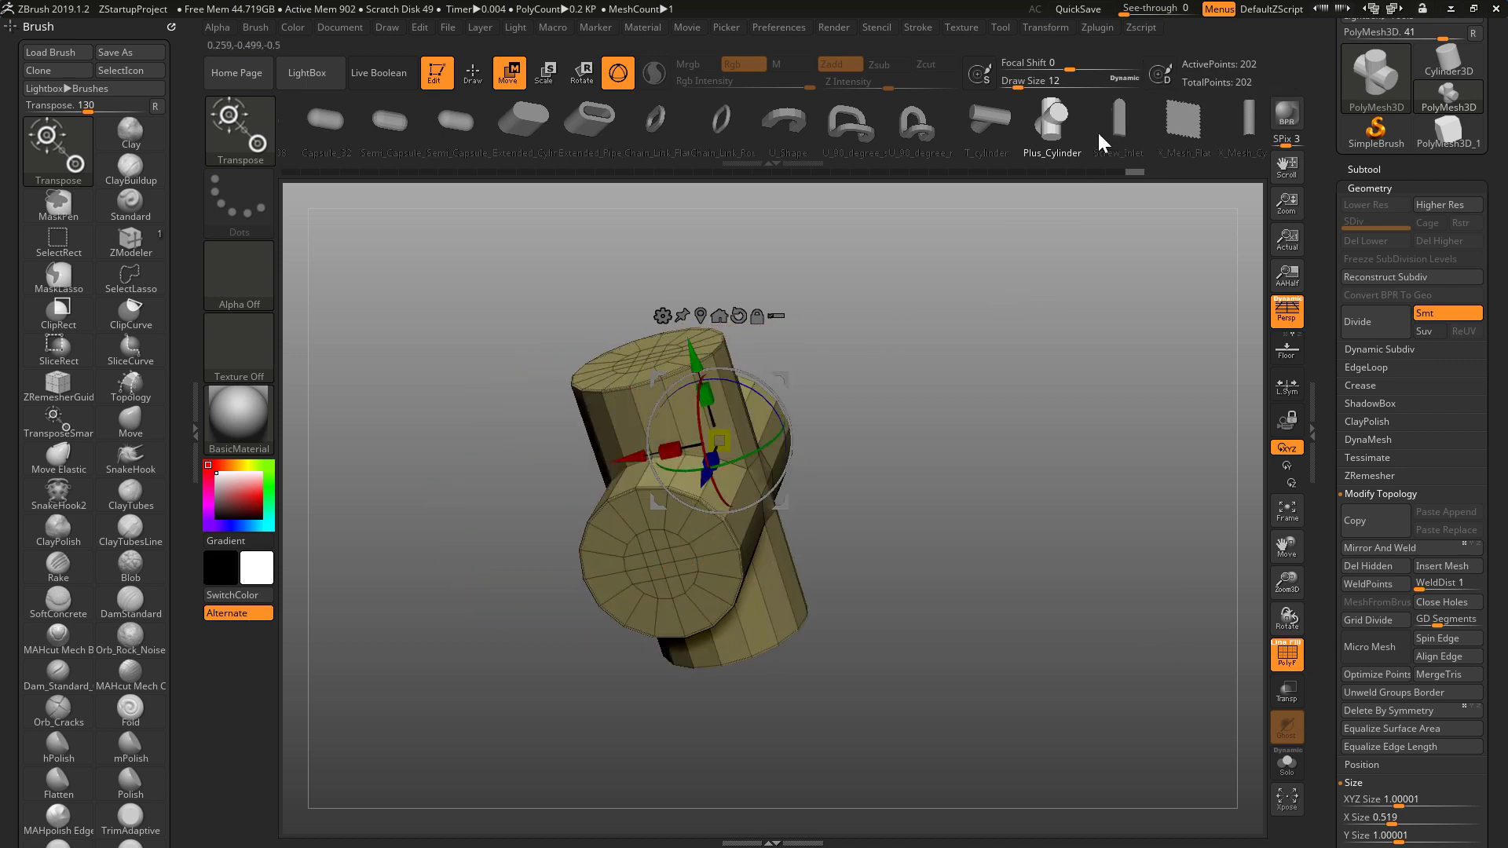
Swap the mesh through the Screw_Inlet and the X_Mesh cylinder, ending on X_Mesh_Flat seen from the front
left_click(1111, 128)
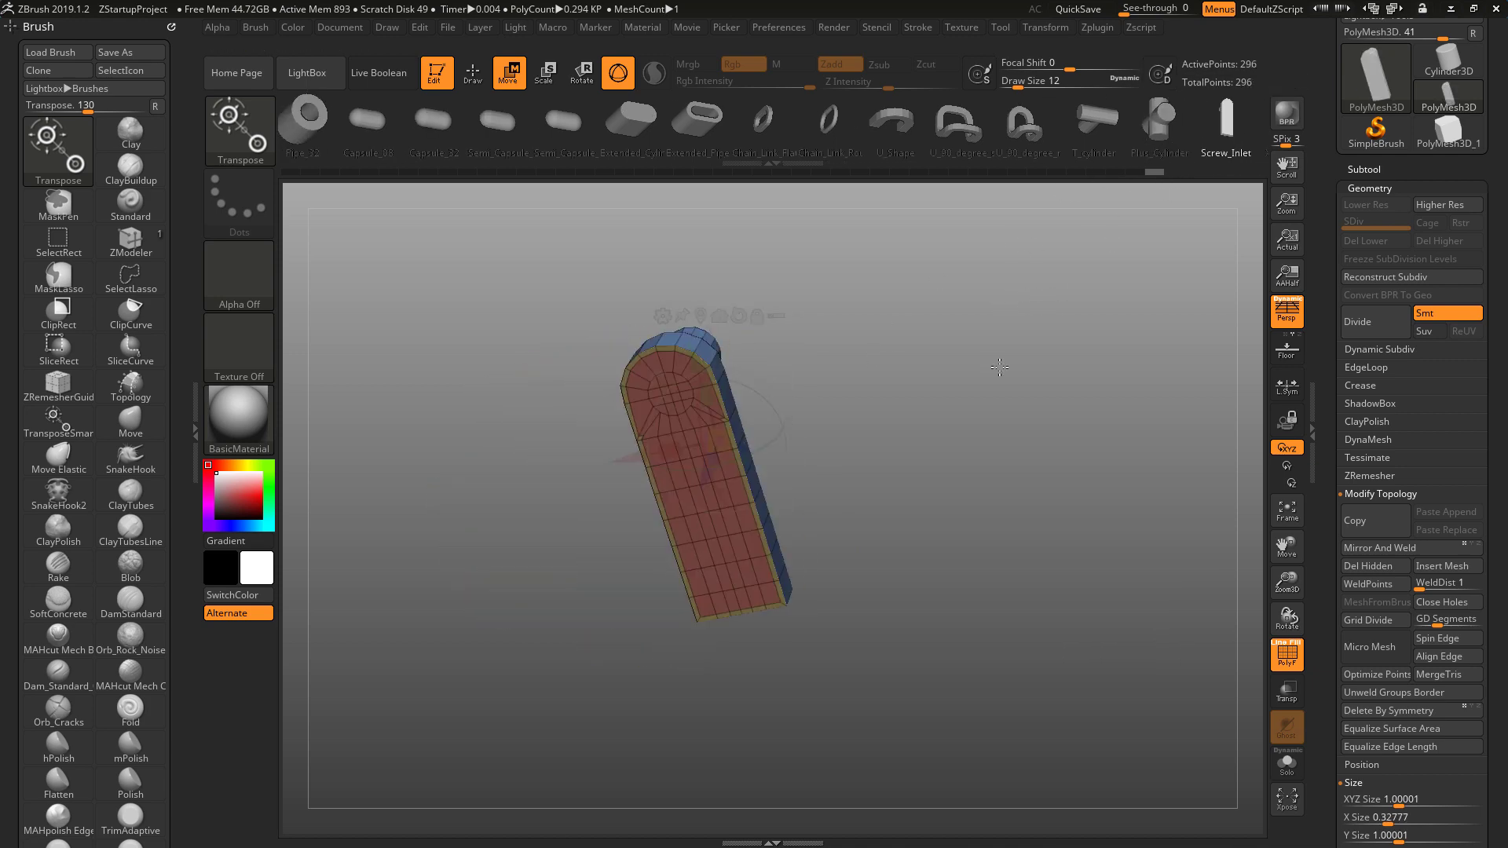
left_click_drag(974, 365, 1032, 372)
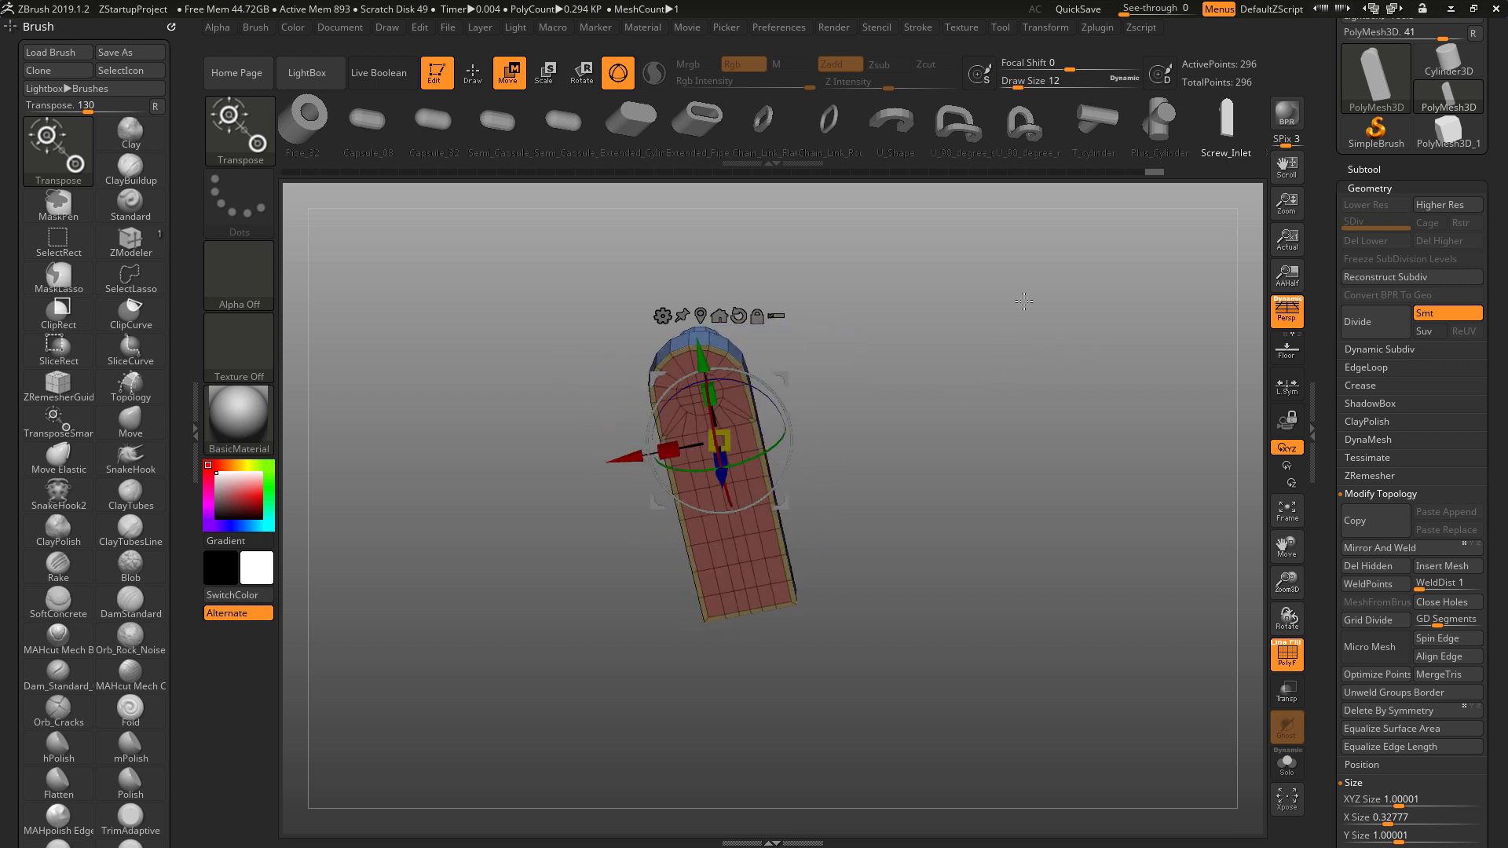
left_click(1052, 129)
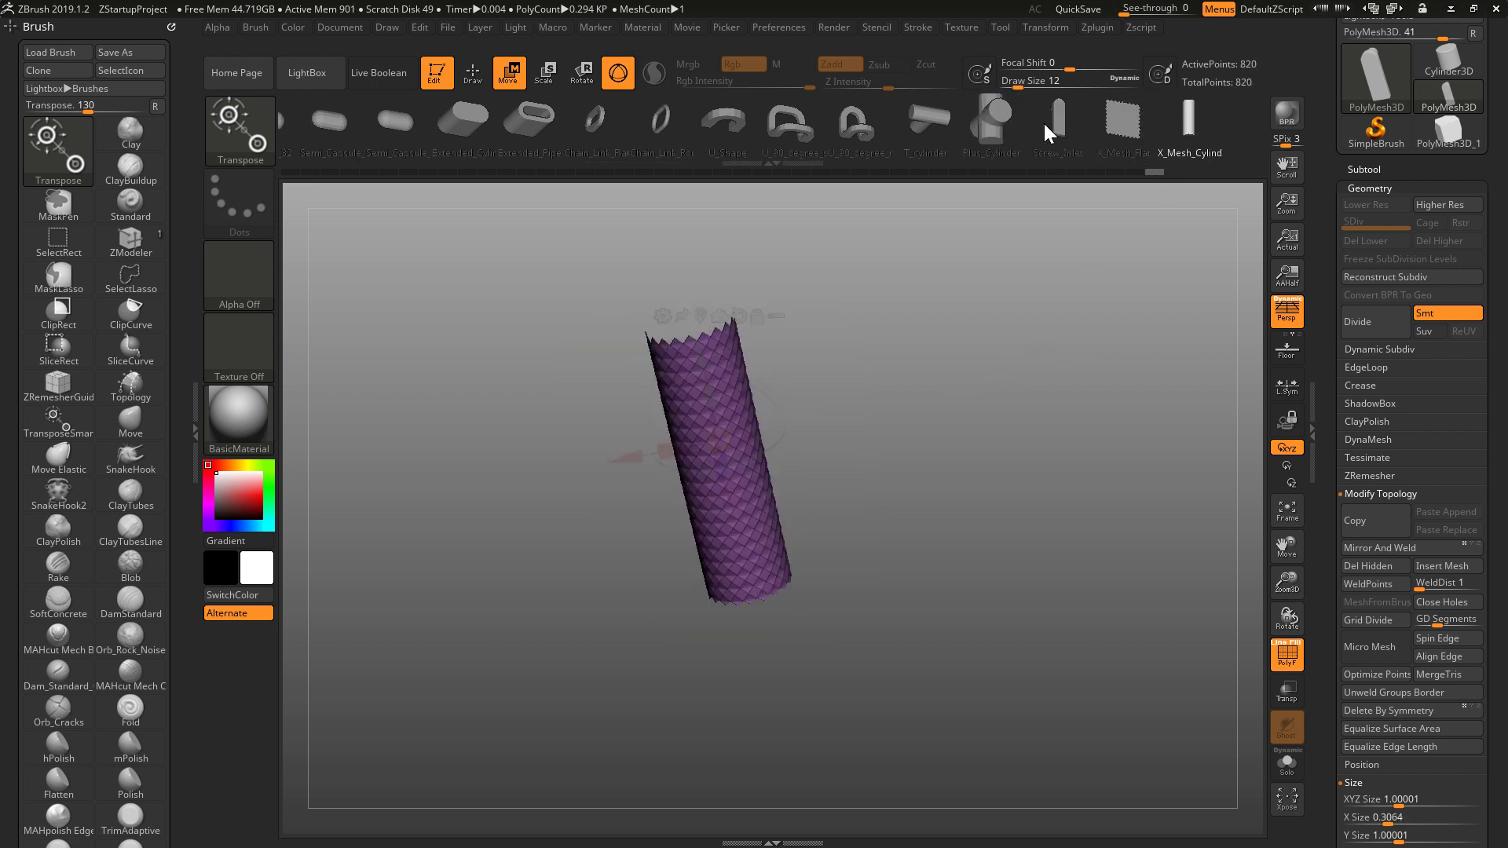
left_click(1123, 121)
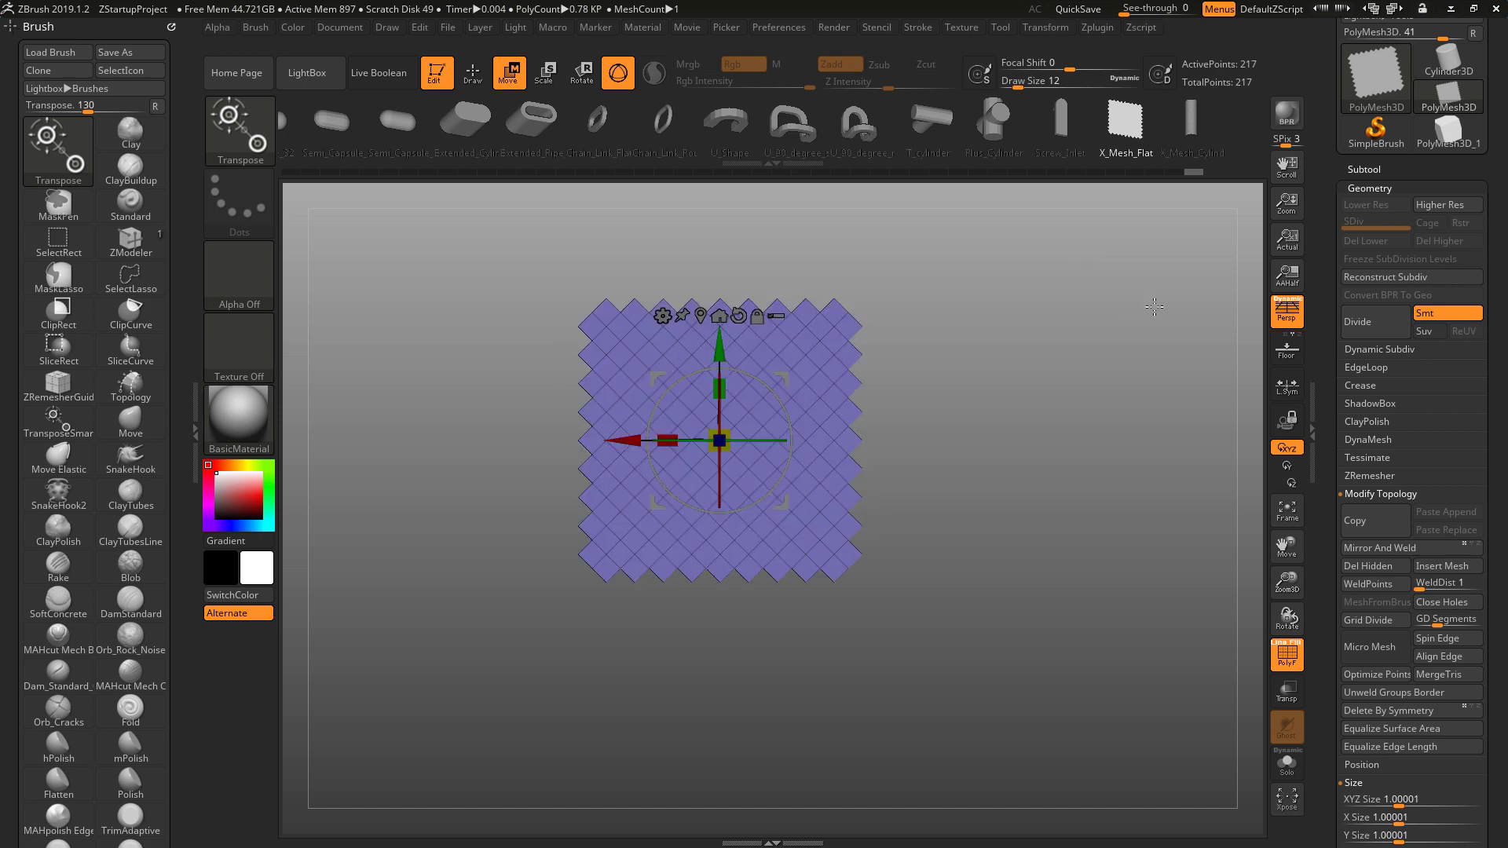
left_click_drag(1115, 337, 1136, 294)
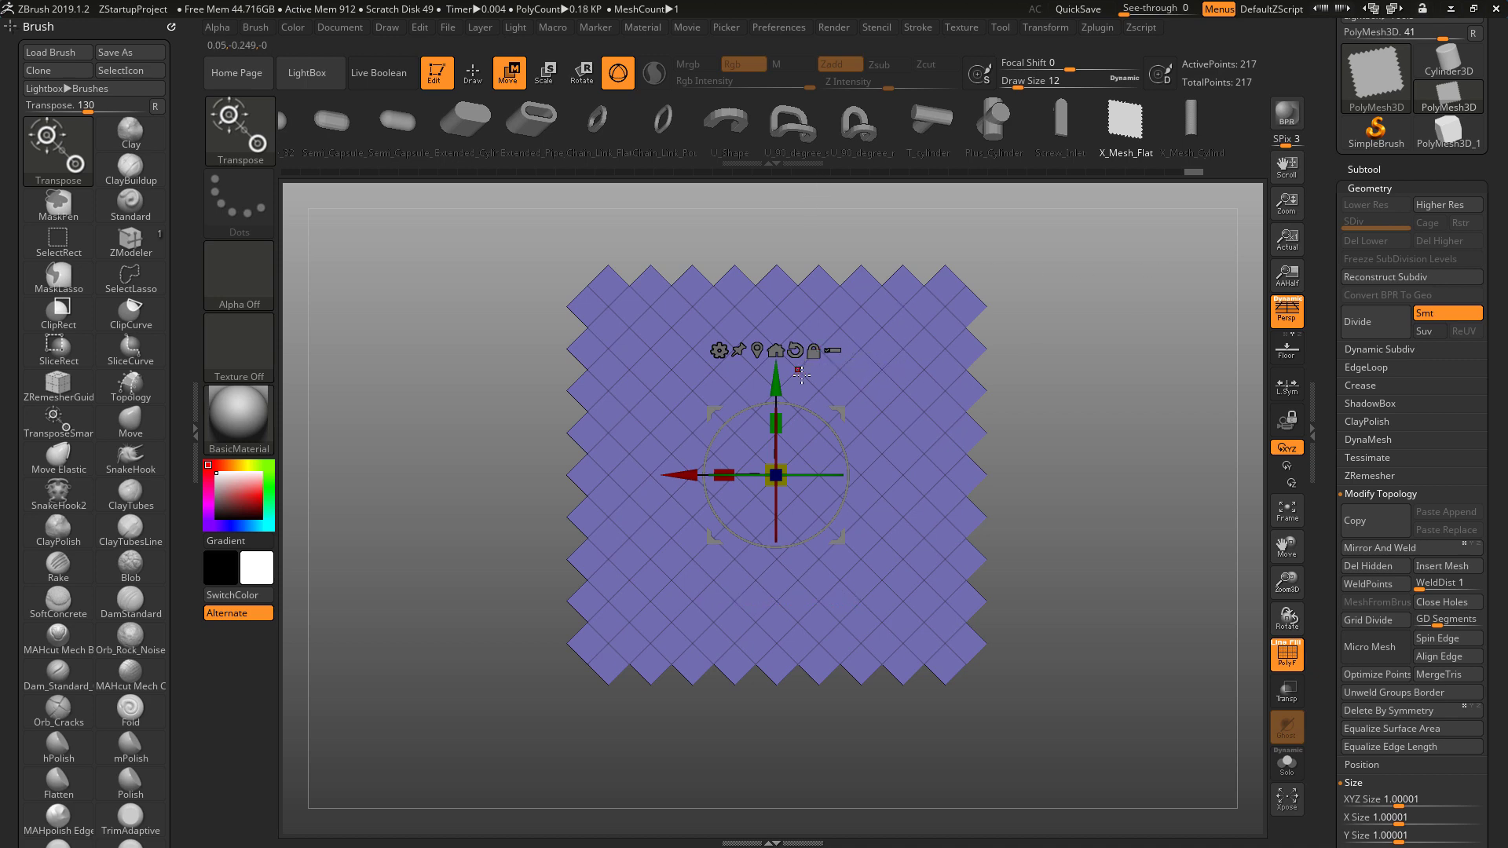
Activate the ZModeler brush and set its polygon action to Inset with the Border Only modifier
key("b")
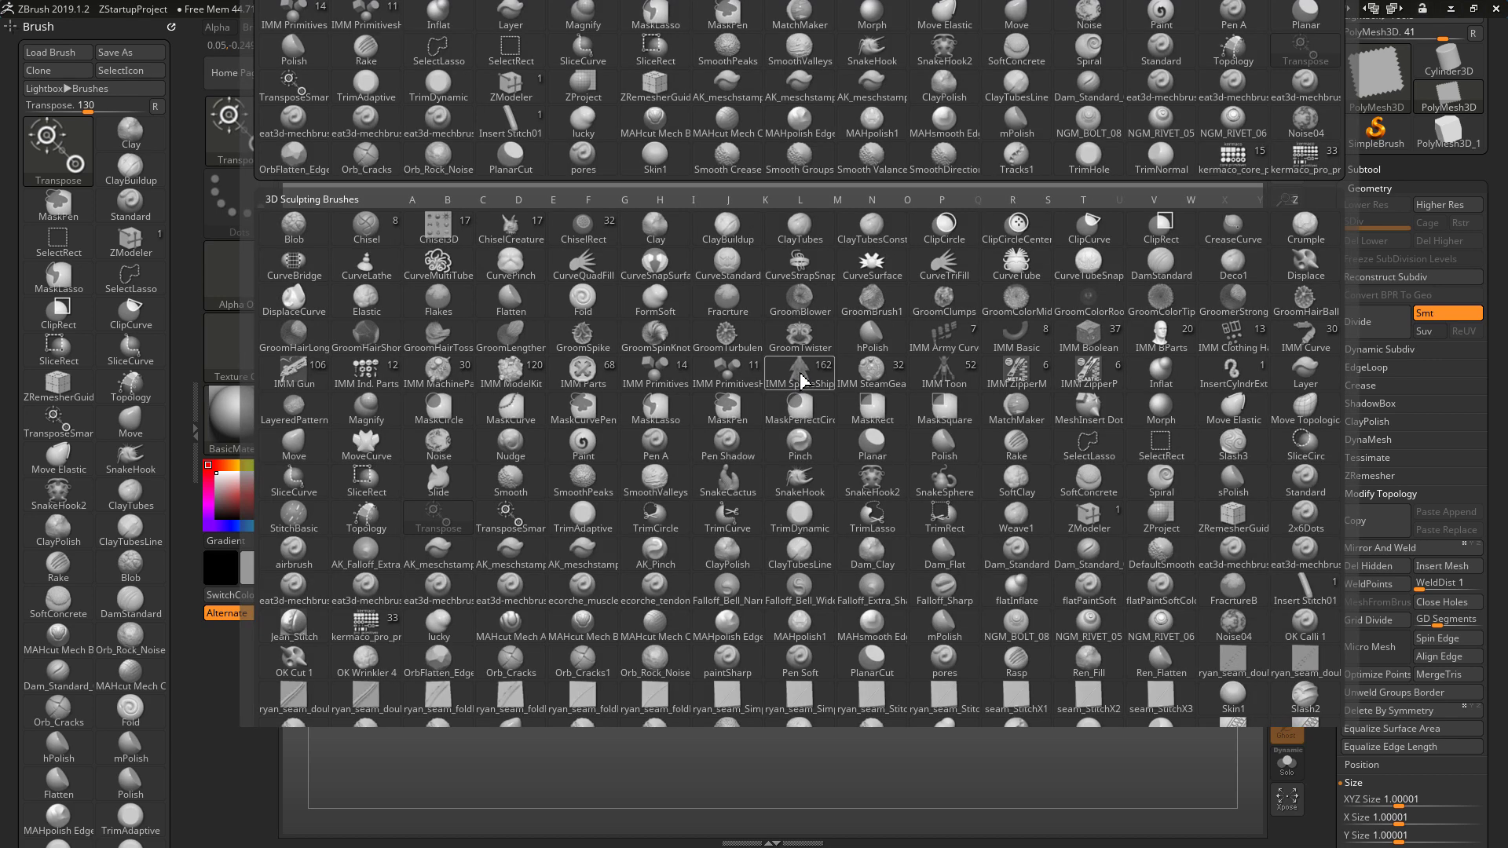
key("z")
key("m")
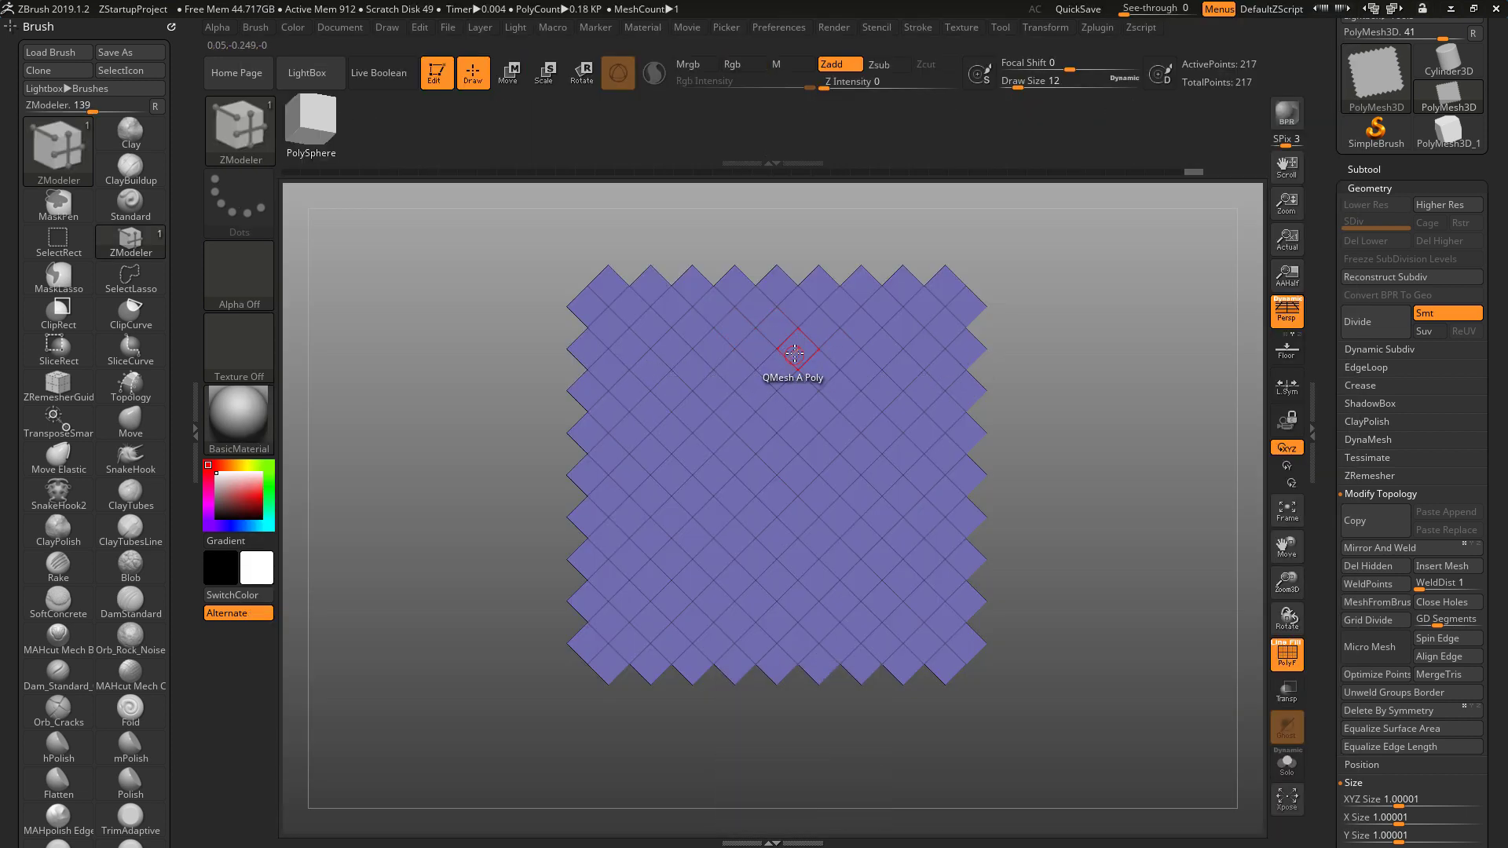
key("space")
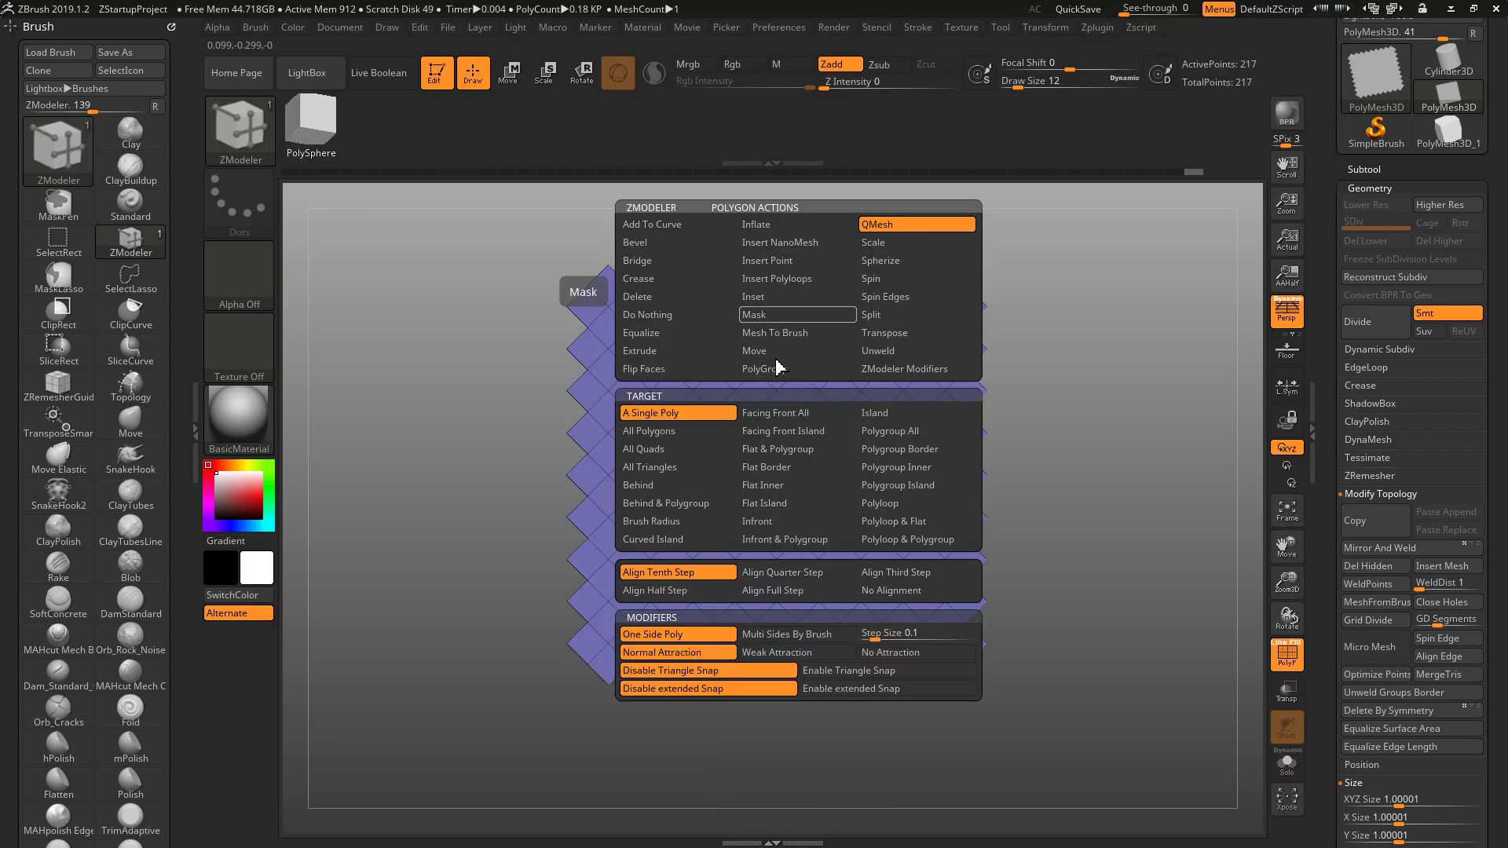
left_click(773, 297)
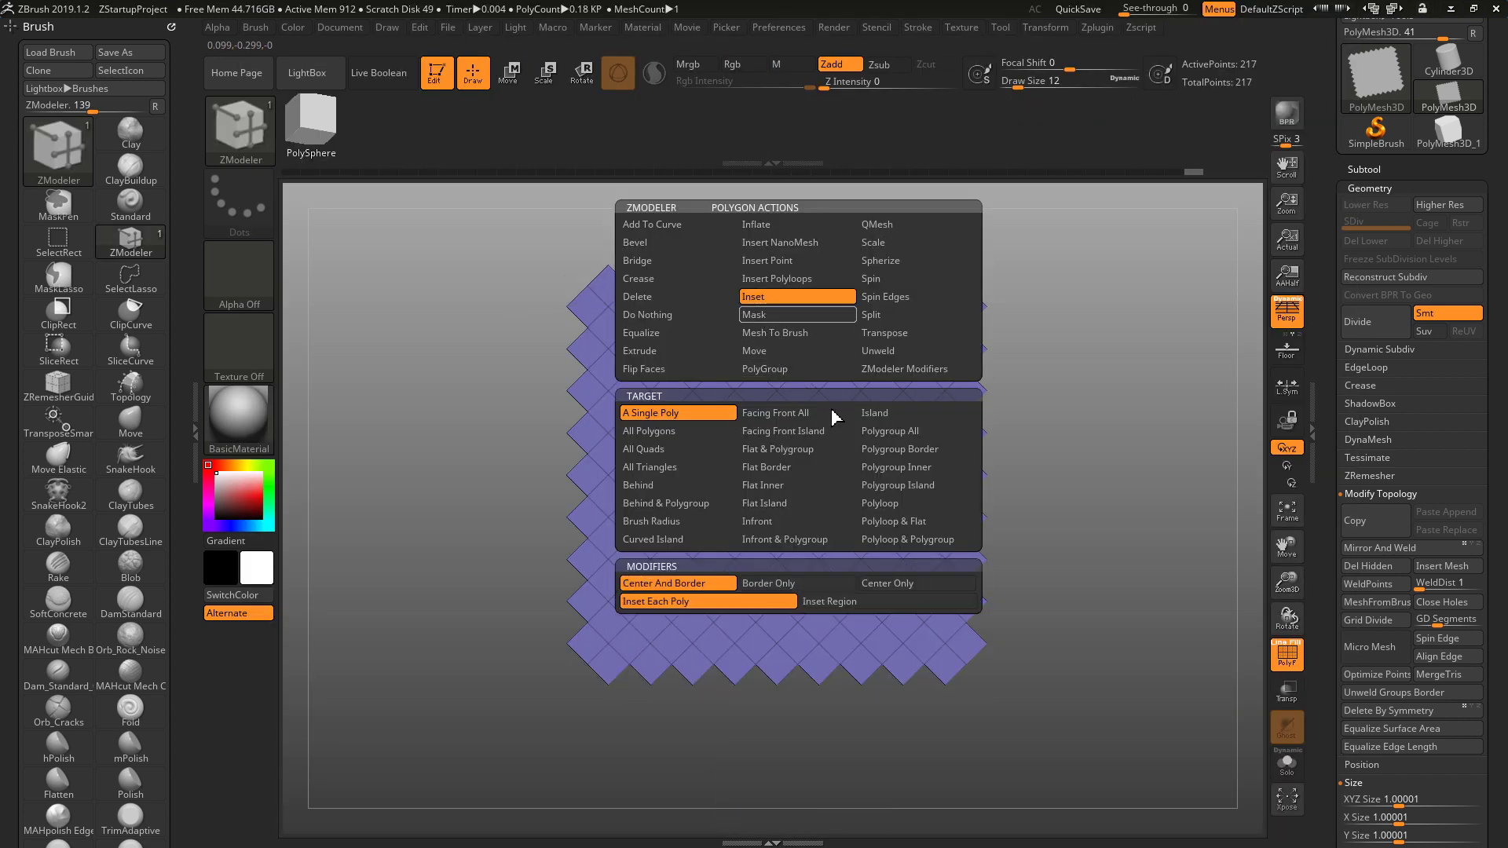
left_click(796, 584)
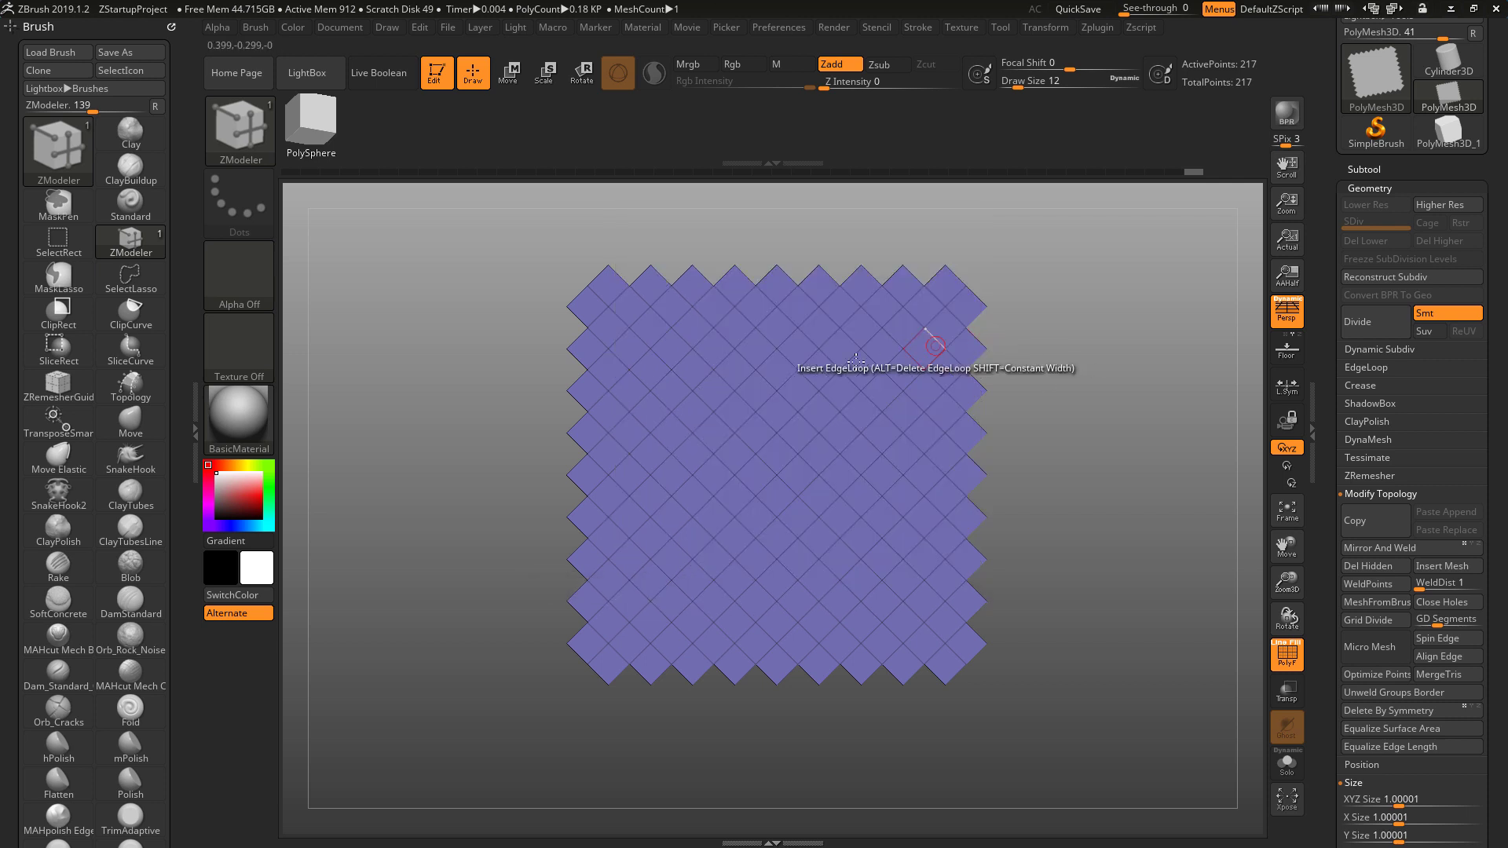
Change the Inset target to All Polygons and inset every face of the flat X mesh into an open lattice
left_click(862, 368)
key("ctrl+z")
key("space")
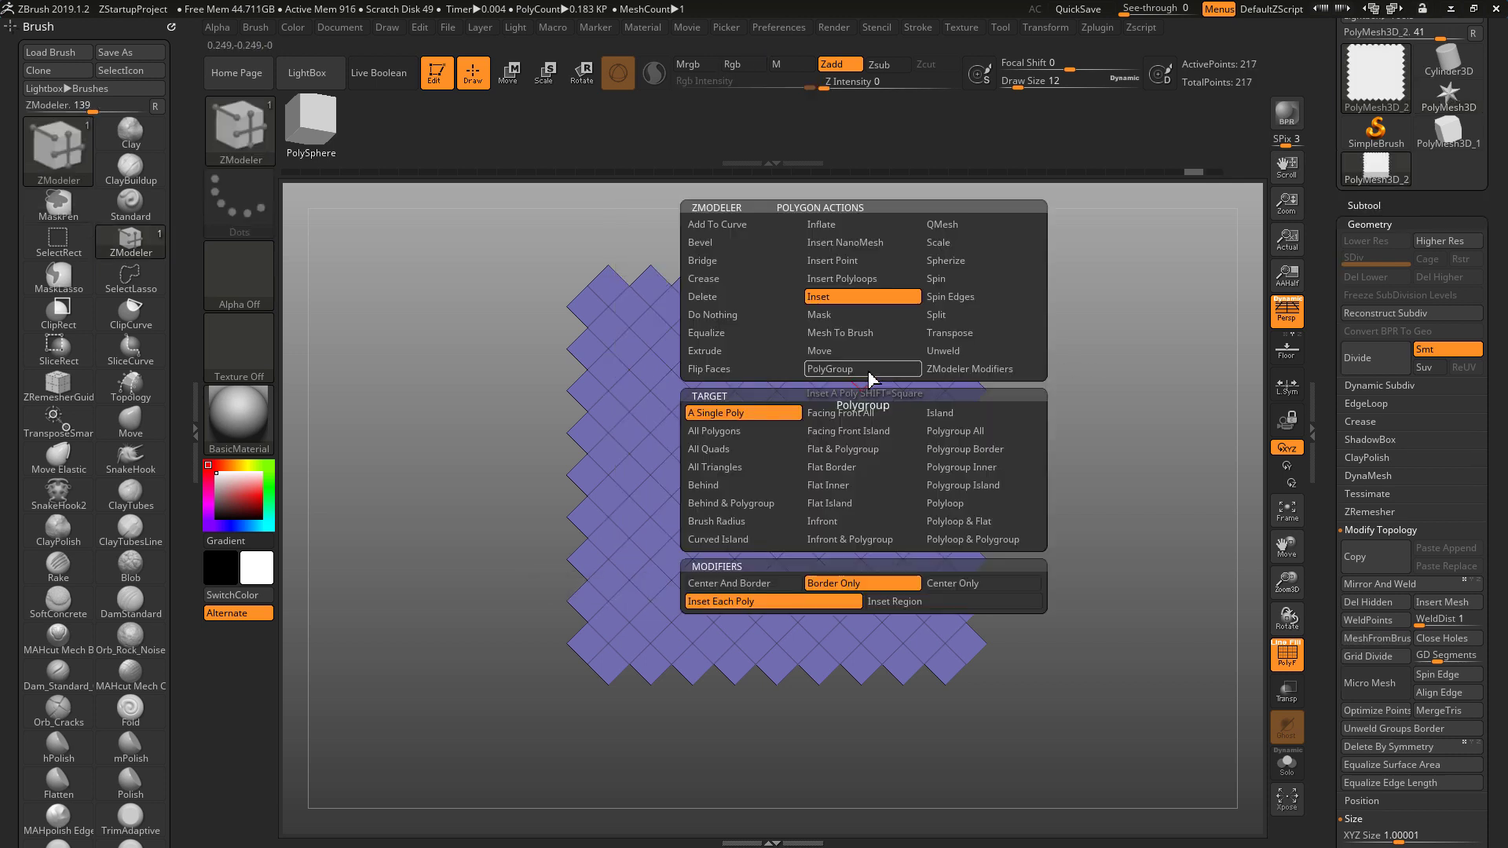
left_click(737, 436)
left_click(854, 376)
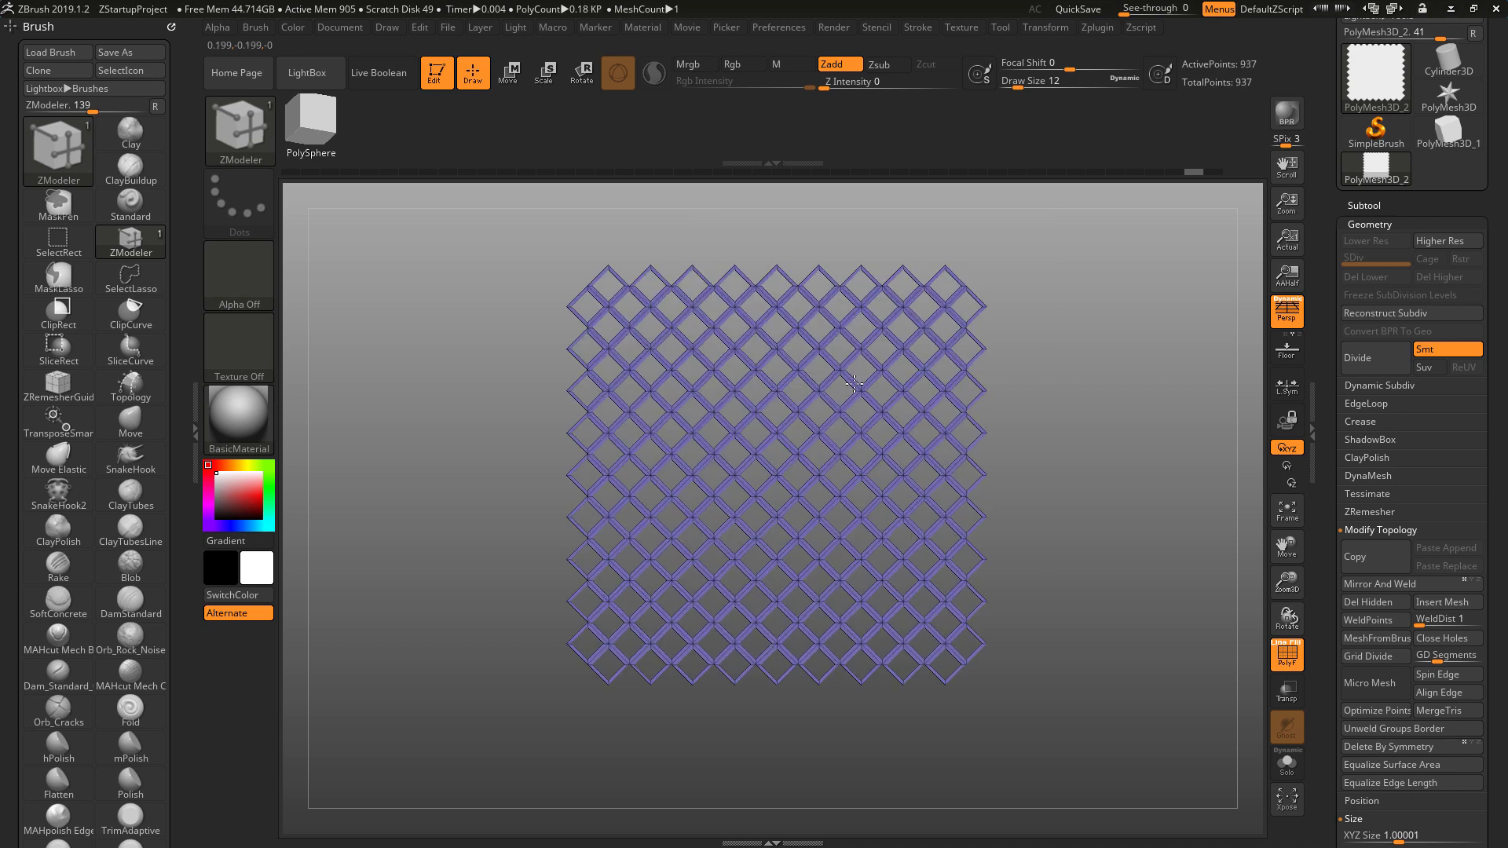
left_click_drag(875, 397, 893, 386)
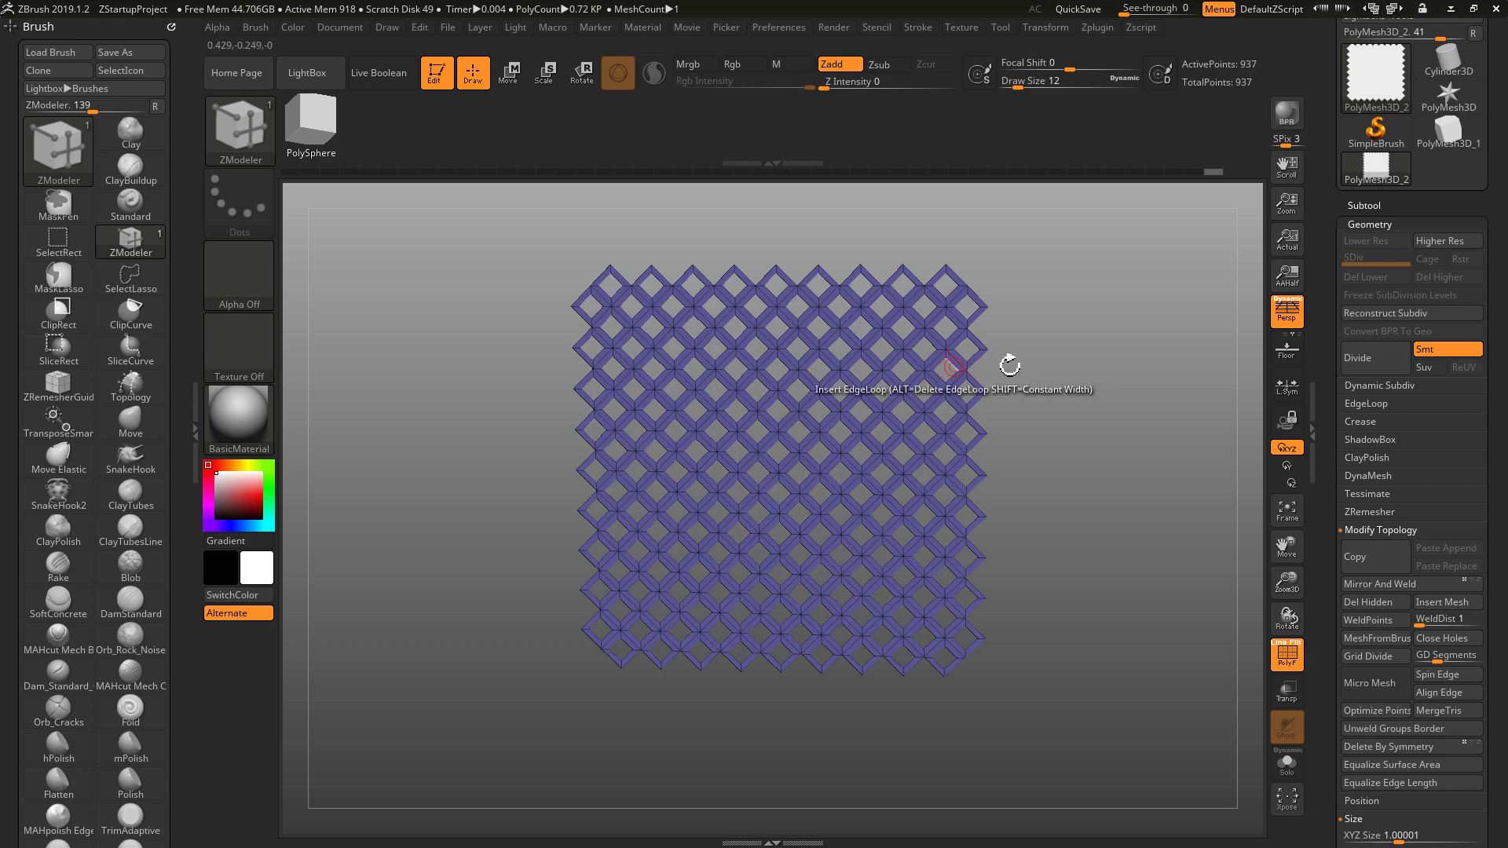
Turn on Dynamic Subdiv for the lattice, choosing Always YES, and view the rounded holes from the front
key("d")
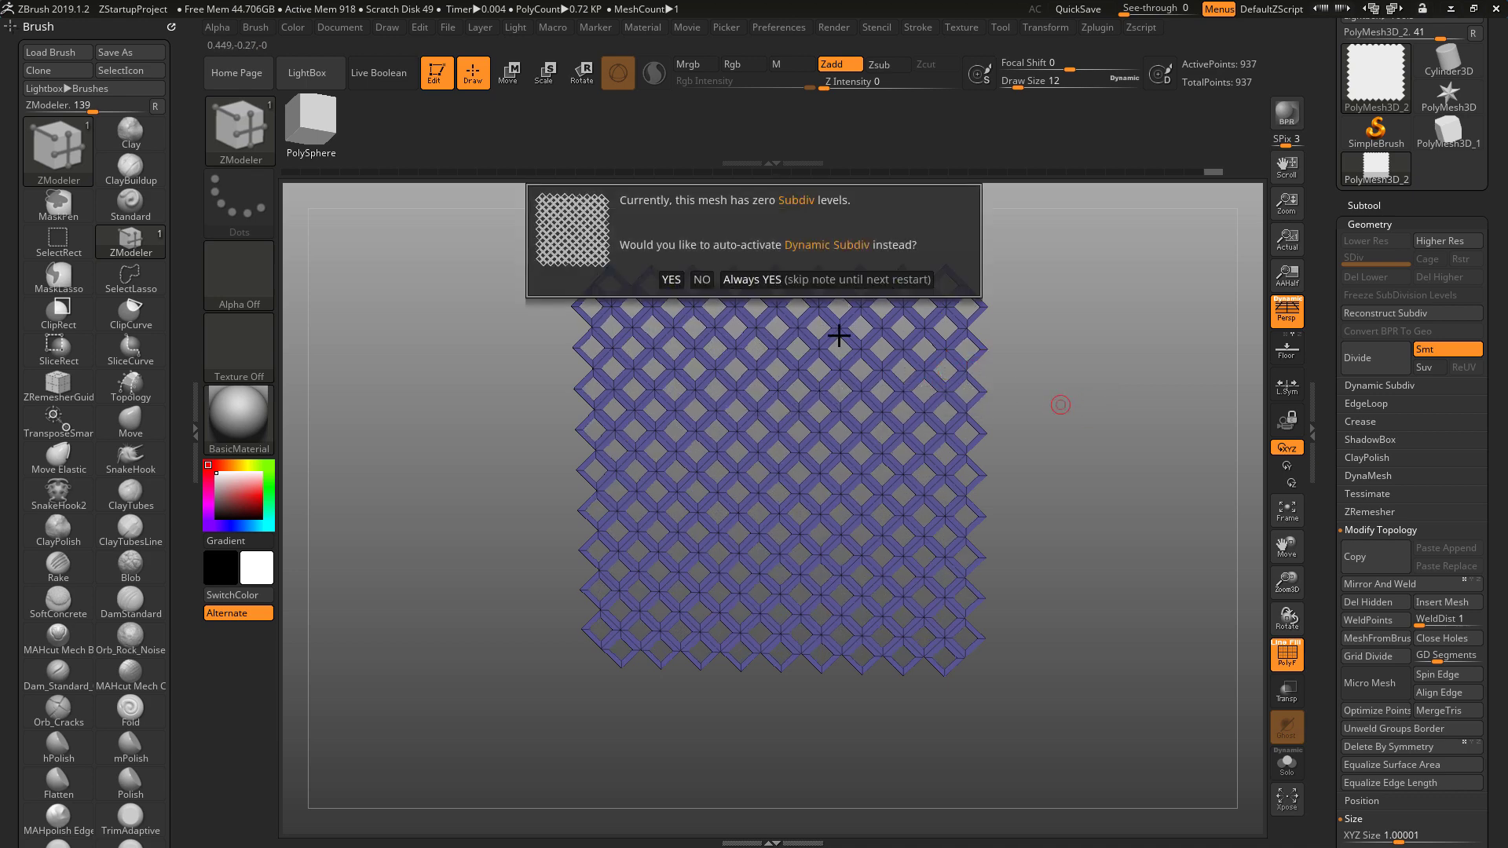
left_click(777, 286)
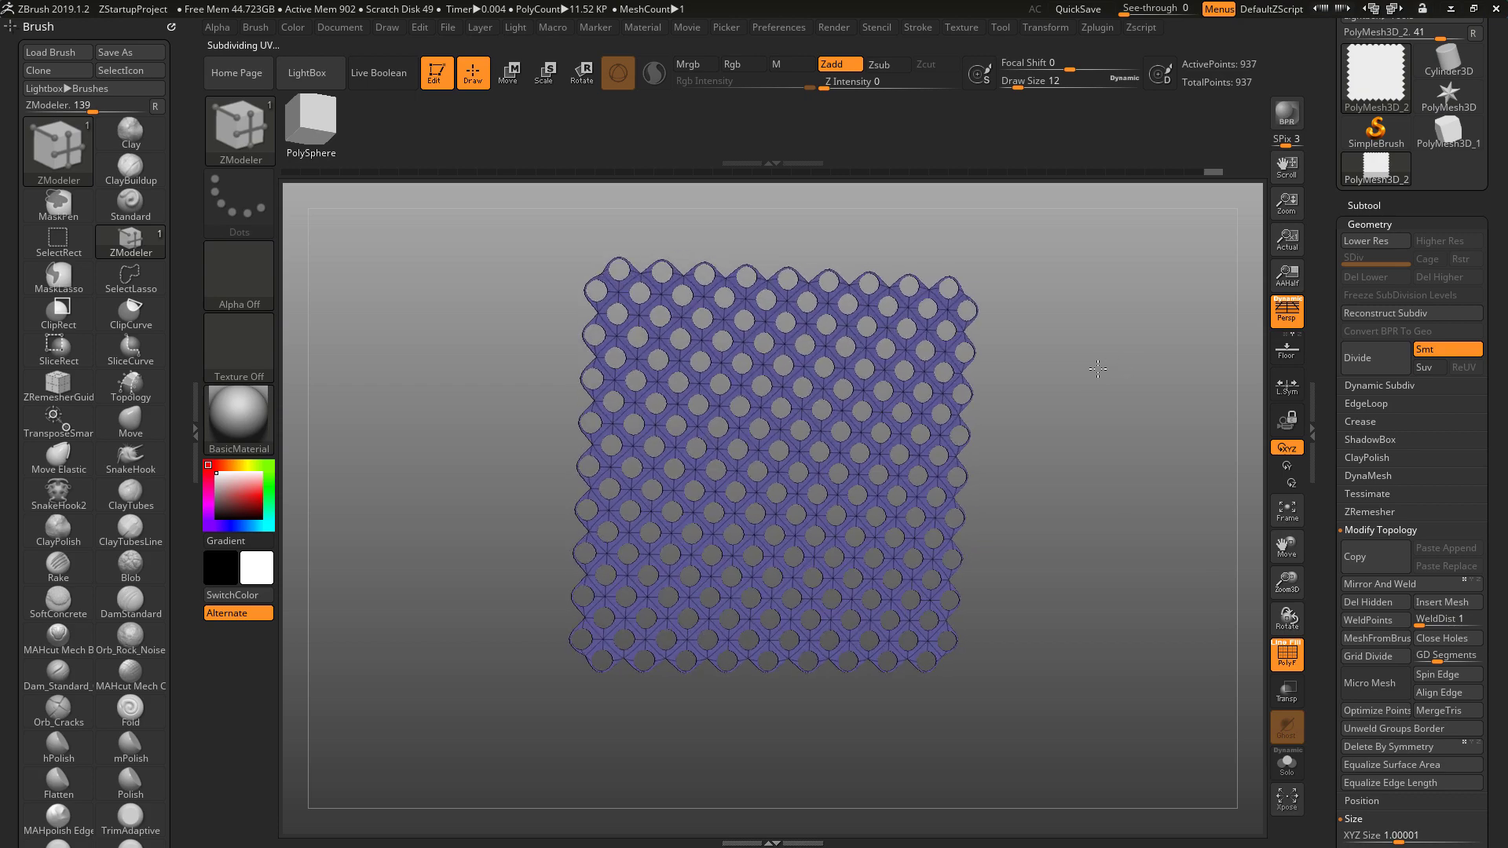
left_click_drag(1099, 376, 1064, 313)
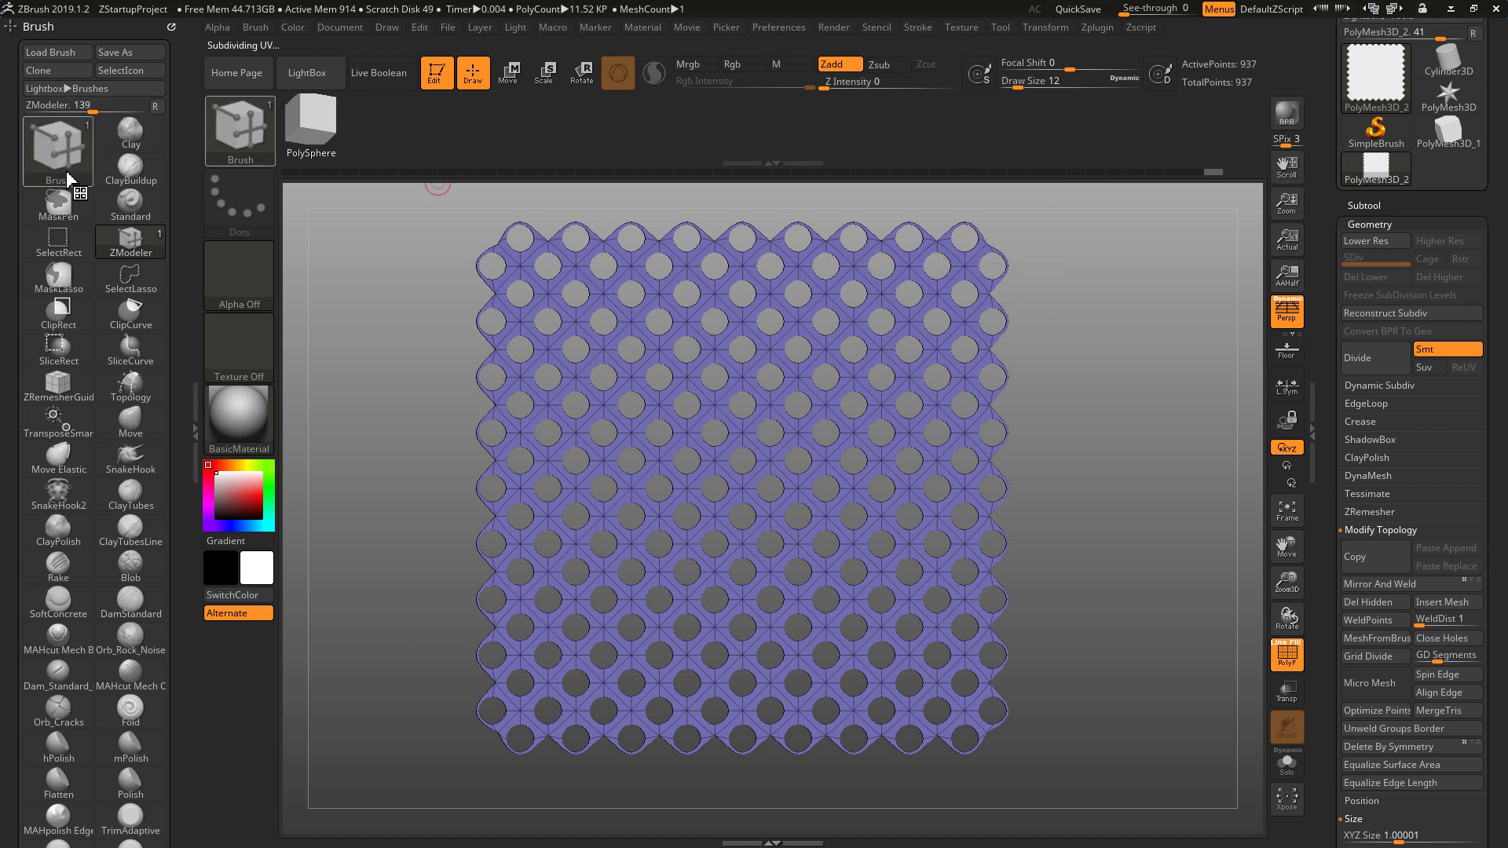
Switch back to the kermaco_pro_primitives_IMM brush
mouse_move(171, 327)
left_mouse_down()
mouse_move(201, 102)
mouse_move(194, 23)
left_mouse_up()
left_click(130, 565)
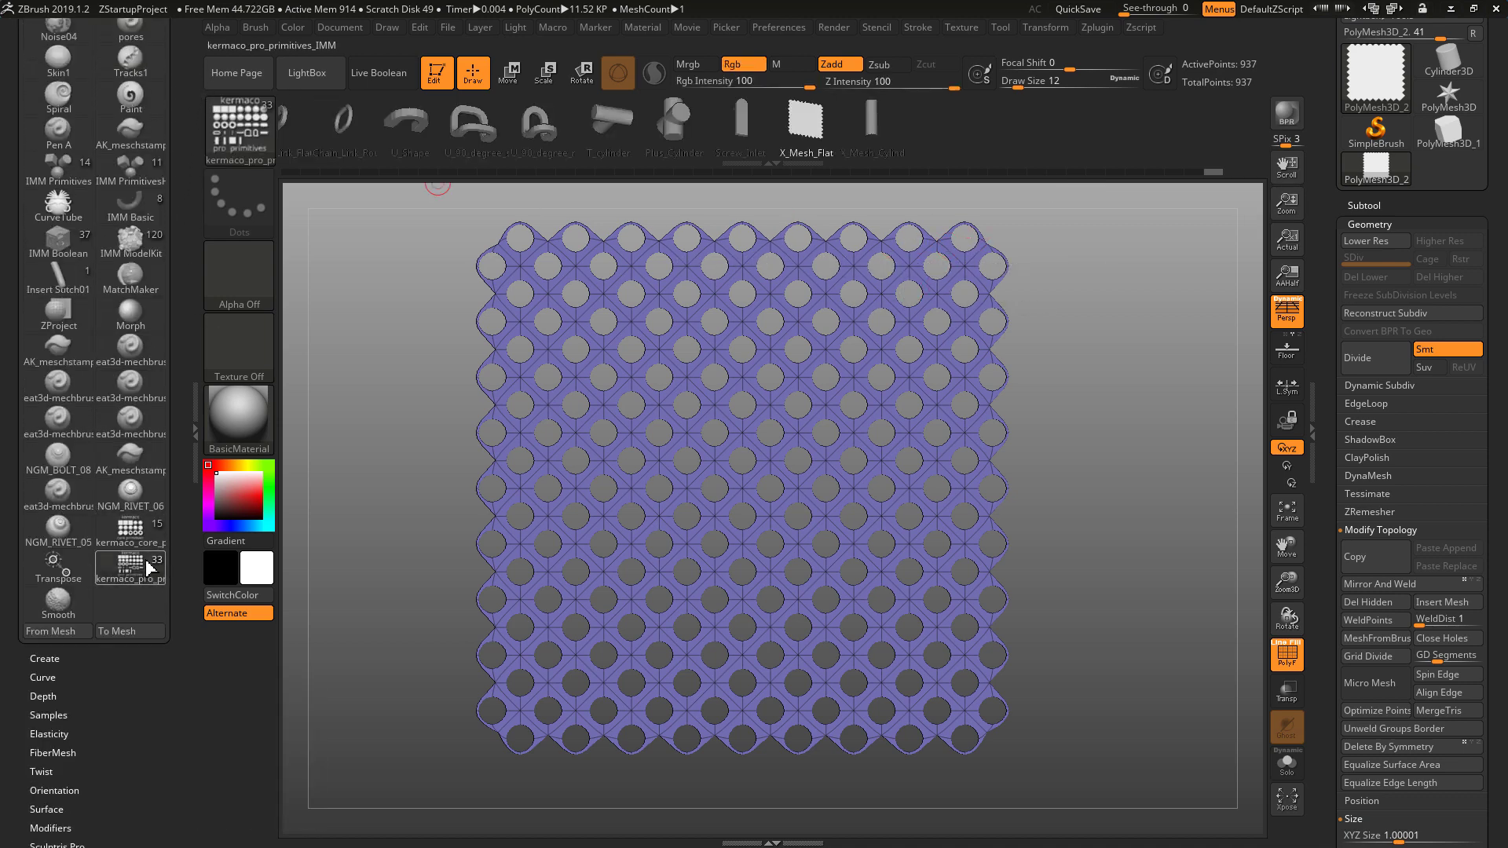
Swap the active mesh for the X mesh cylinder shape from the pro primitives brush and frame it upright
key("b")
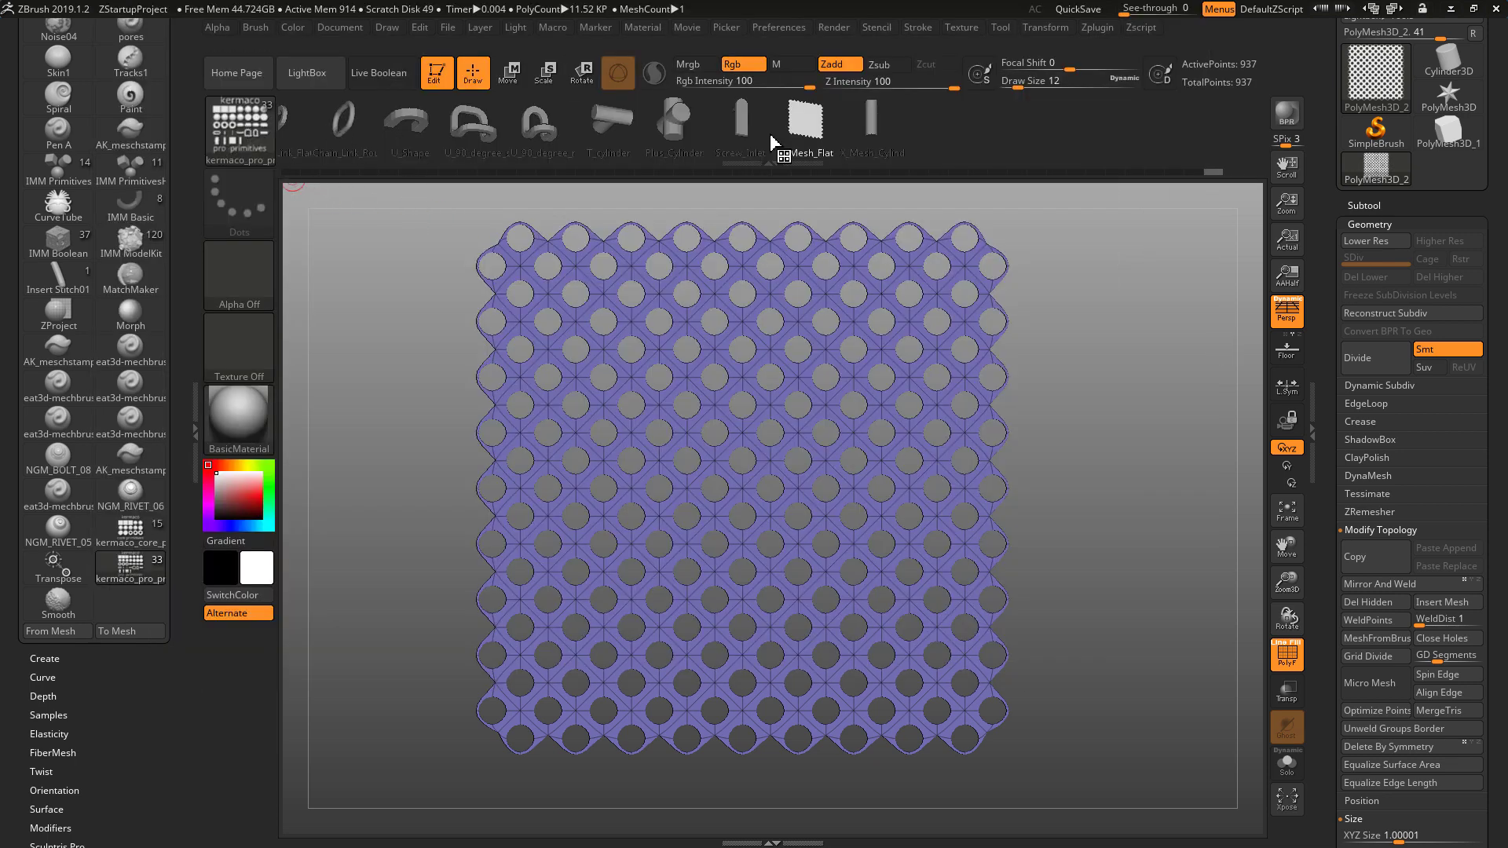
left_click(872, 126)
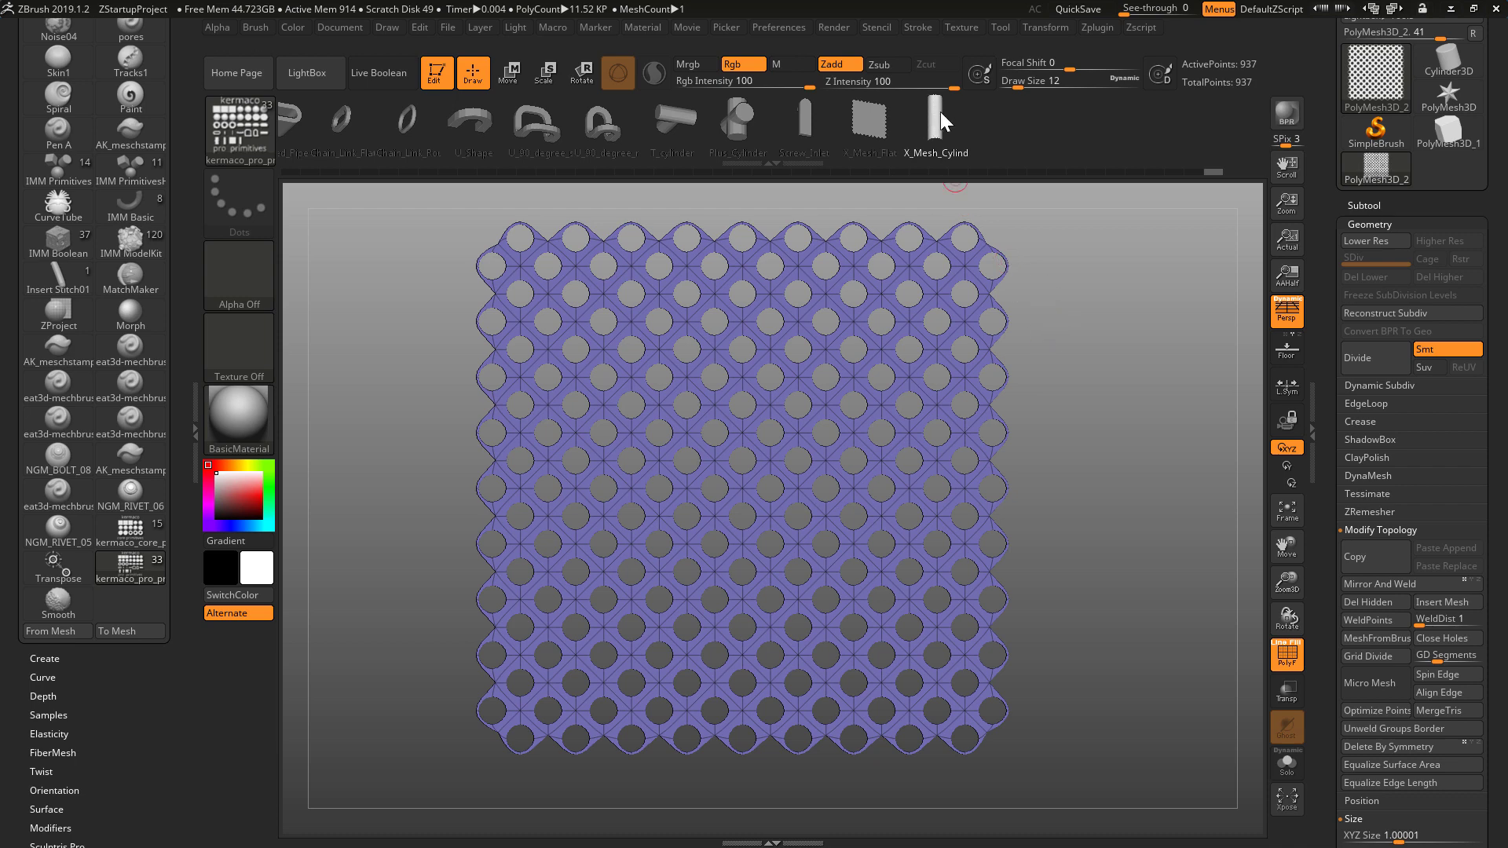
left_click_drag(1083, 313, 966, 227)
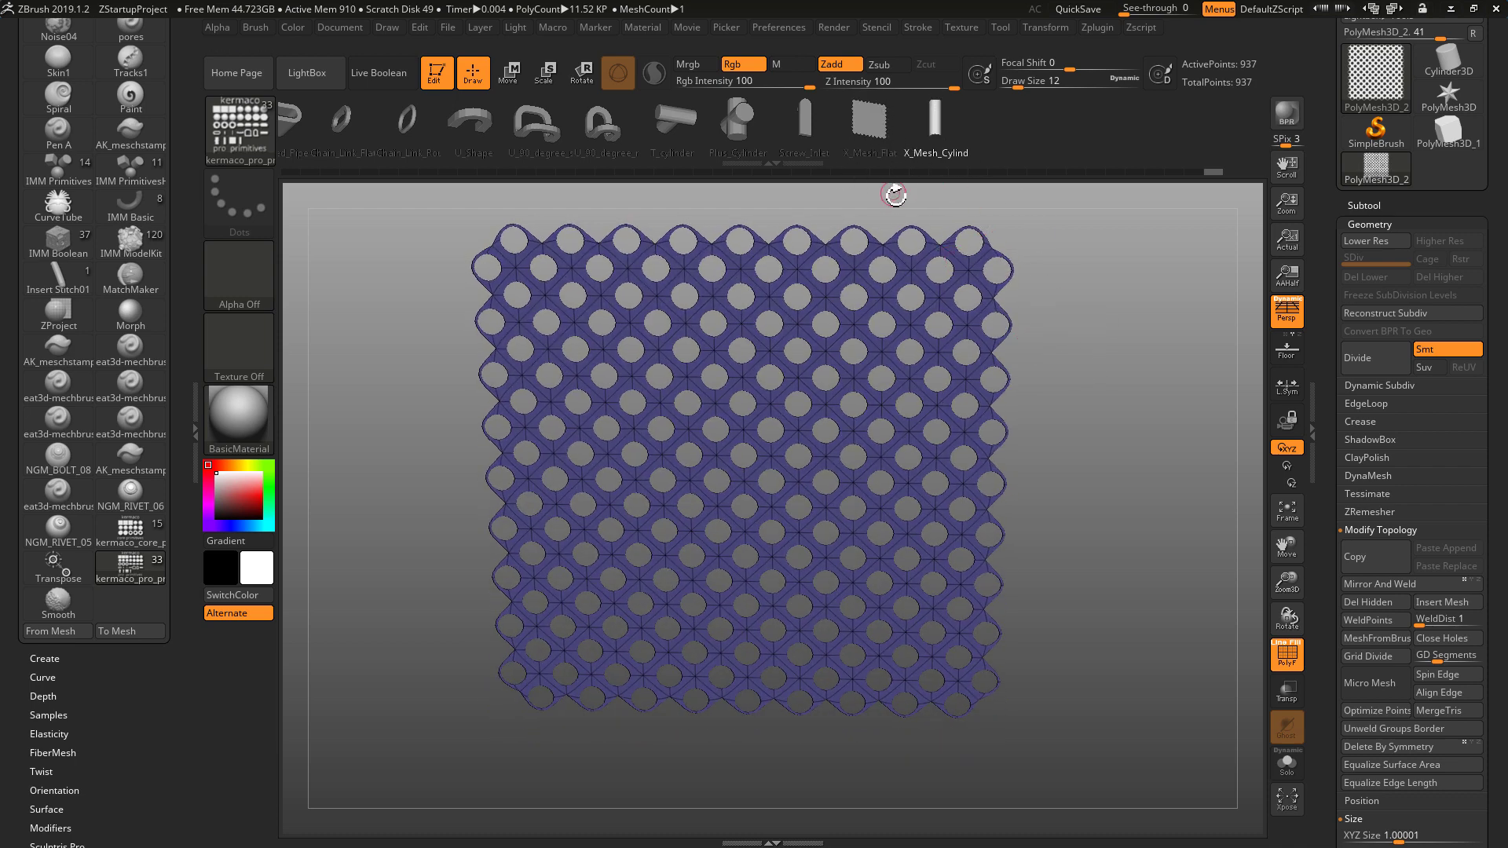
key("w")
left_click(935, 126)
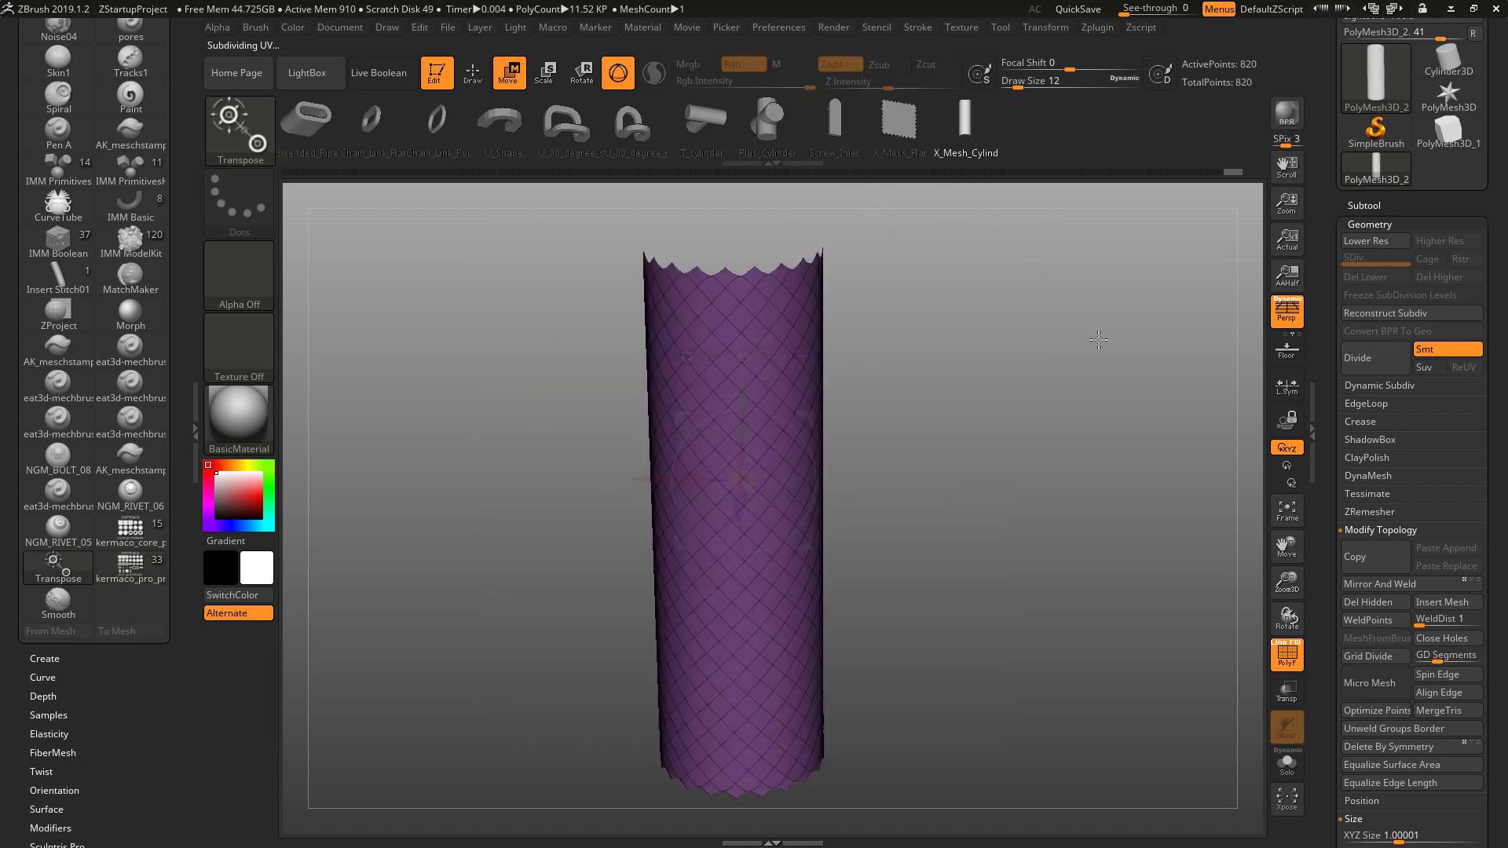
left_click_drag(1084, 354, 1106, 326)
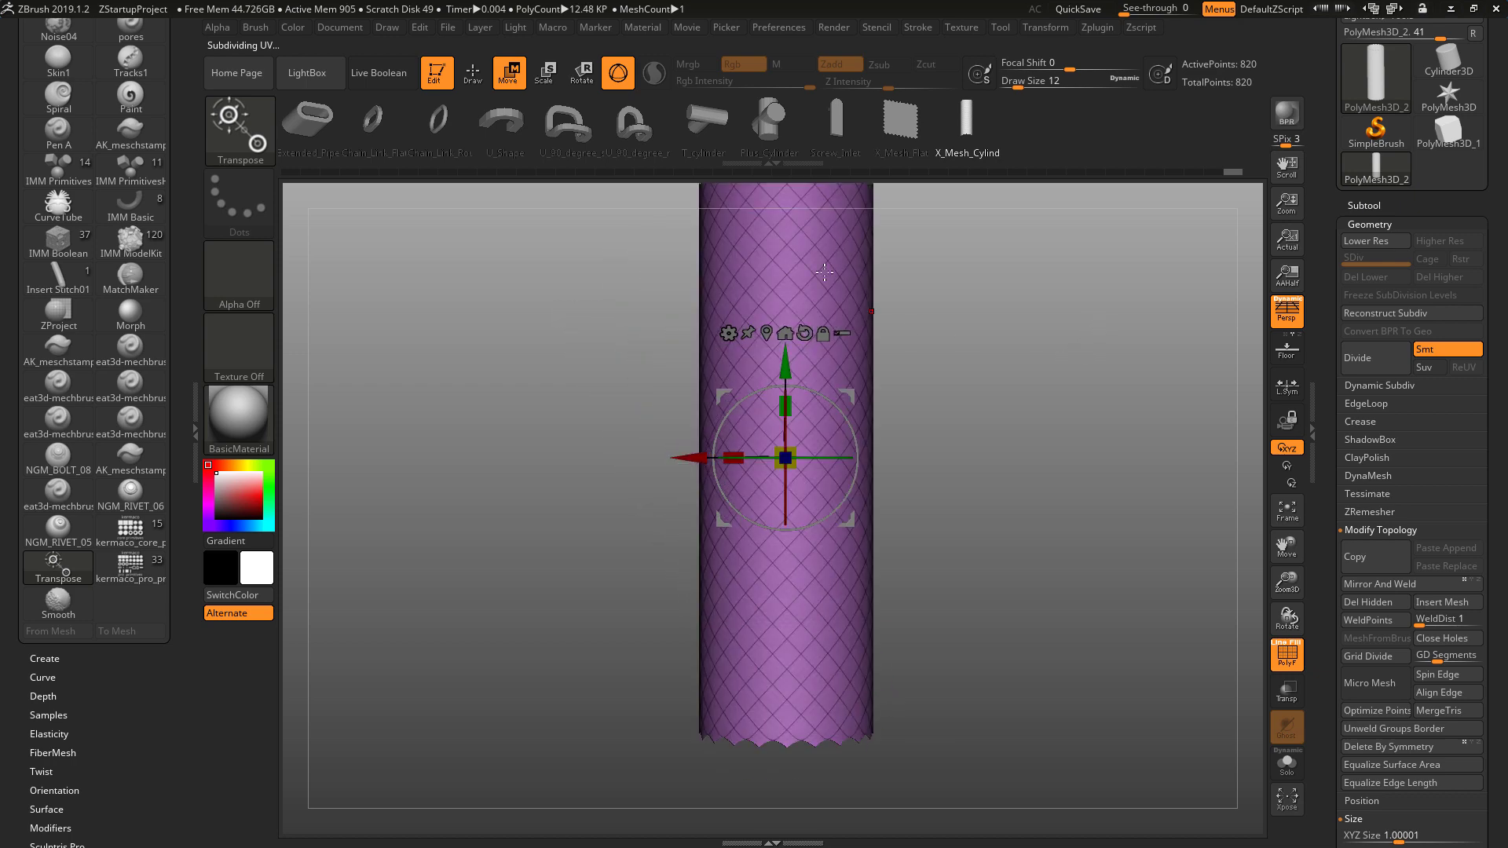
left_click_drag(1013, 314, 966, 347)
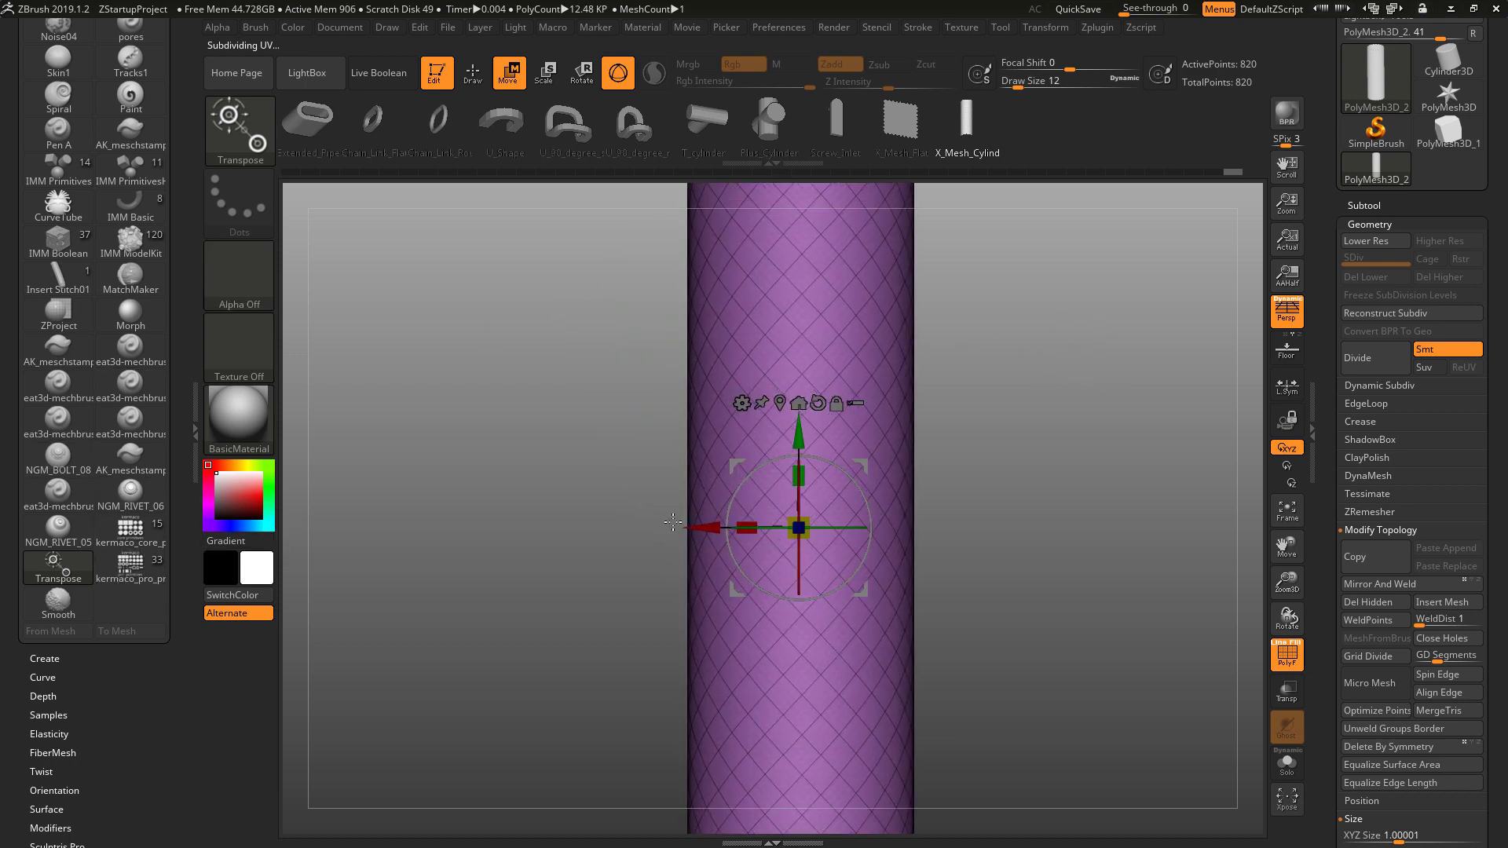
Inset all polygons of the X mesh cylinder with the ZModeler brush to make an open lattice tube
key("b")
key("z")
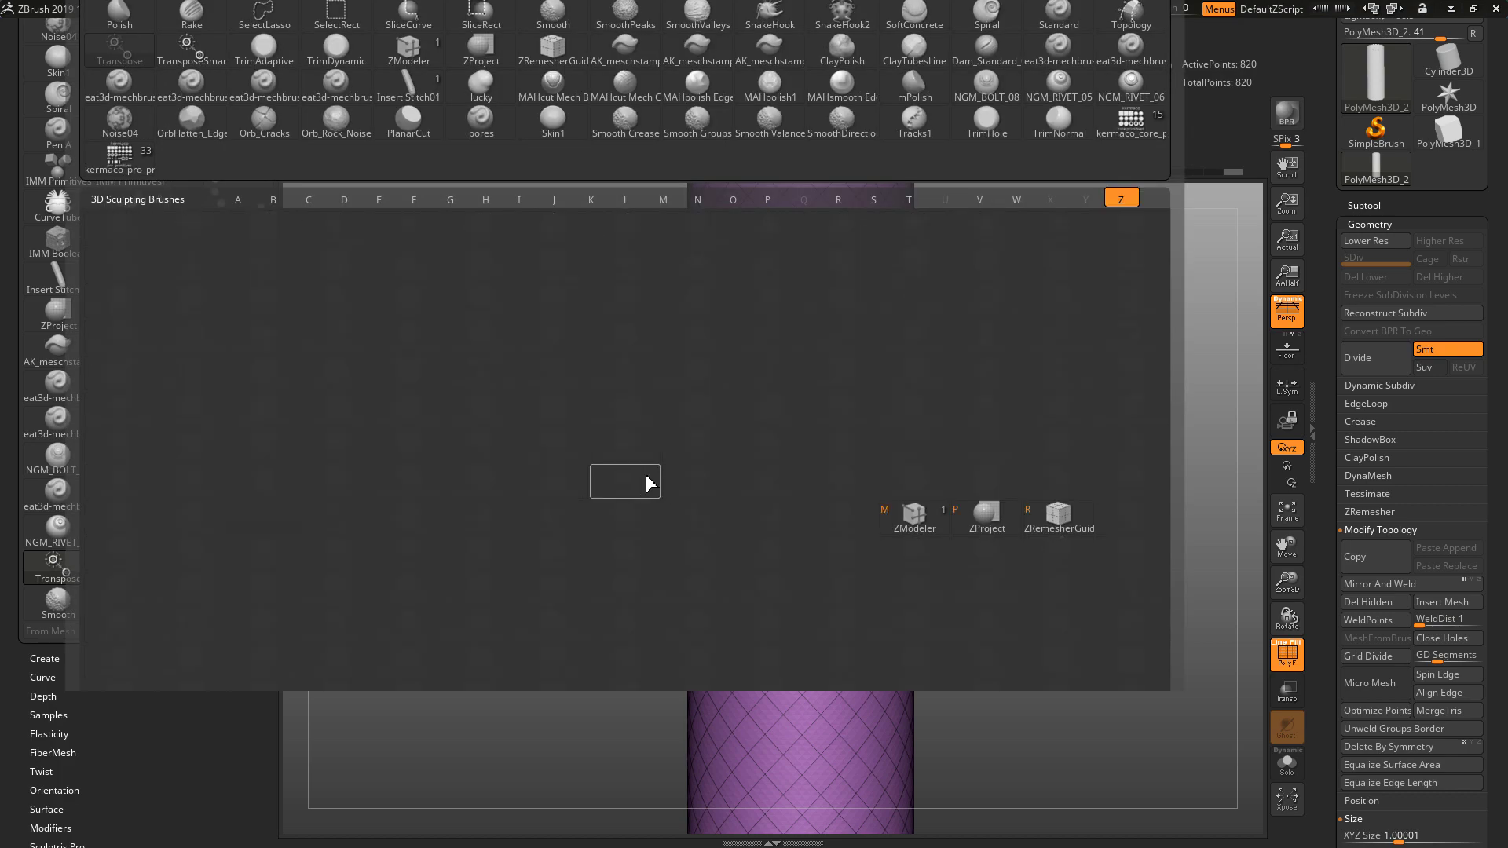
key("m")
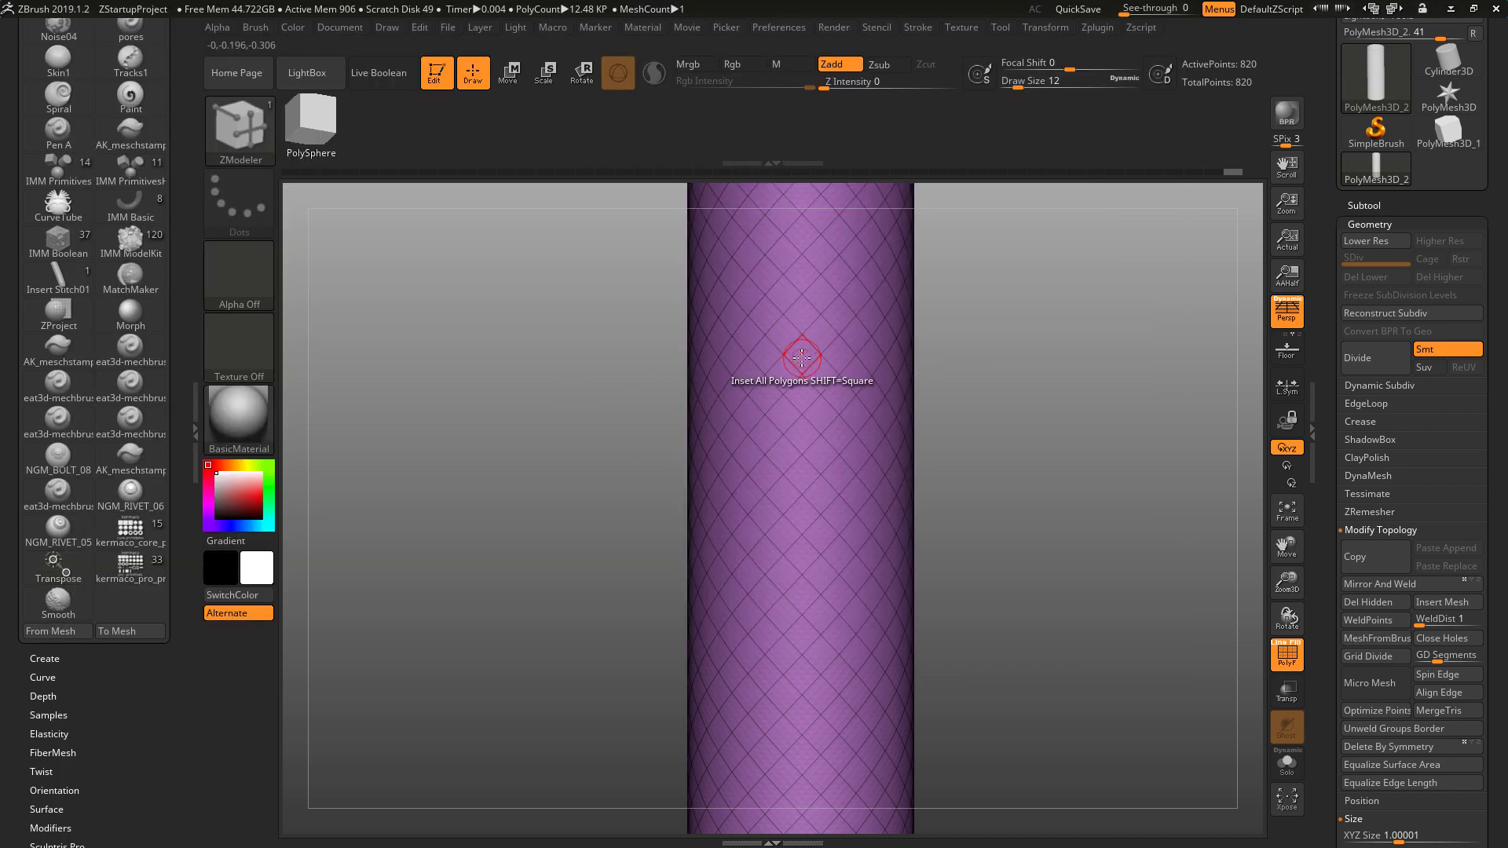
left_click_drag(801, 342, 923, 361)
left_click_drag(1013, 354, 1035, 307)
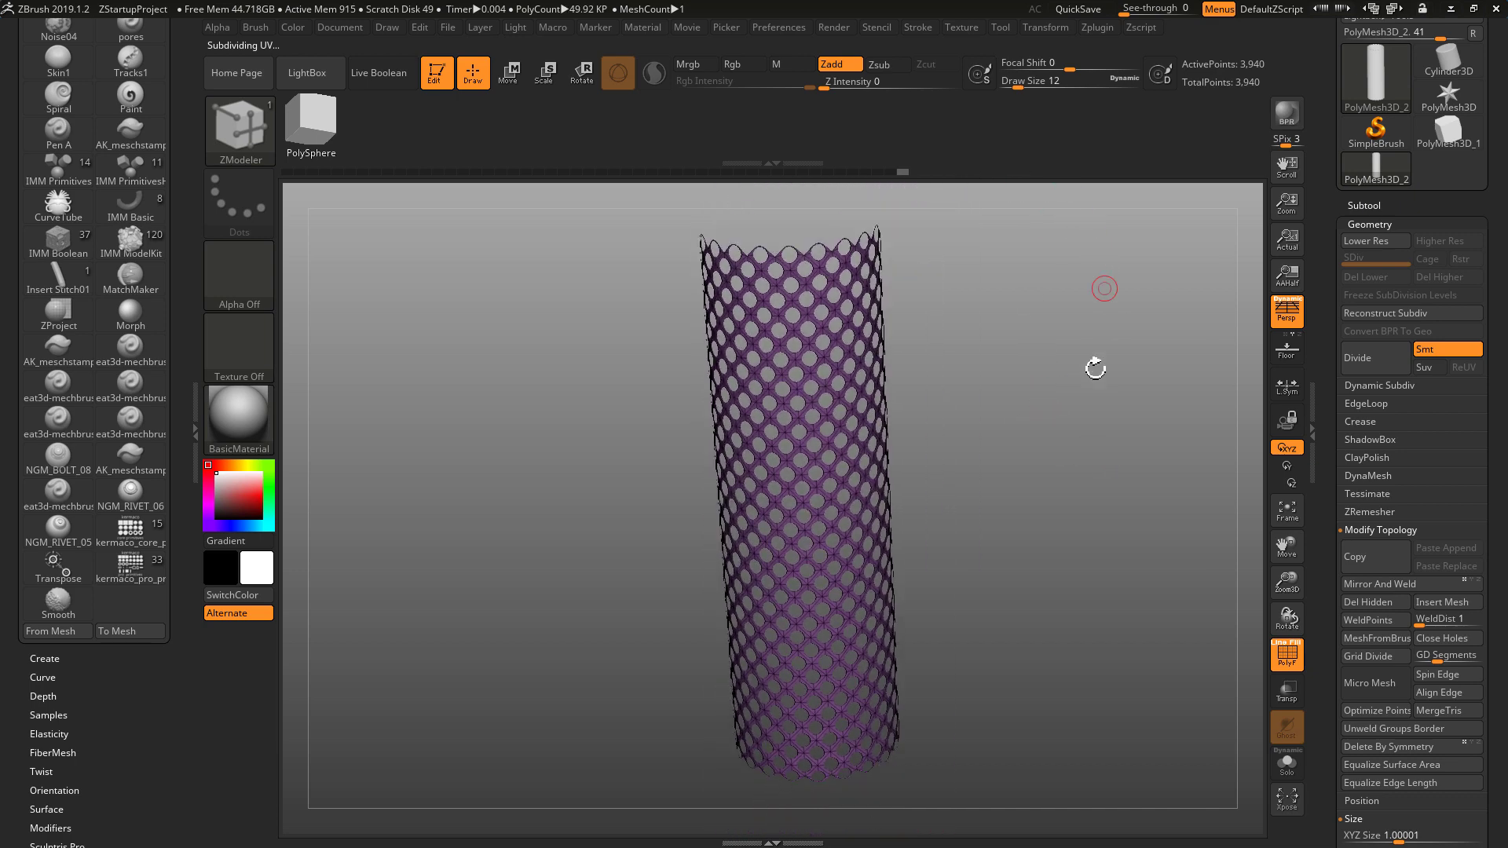
mouse_move(1096, 367)
left_mouse_down()
mouse_move(1089, 389)
mouse_move(1072, 375)
left_mouse_up()
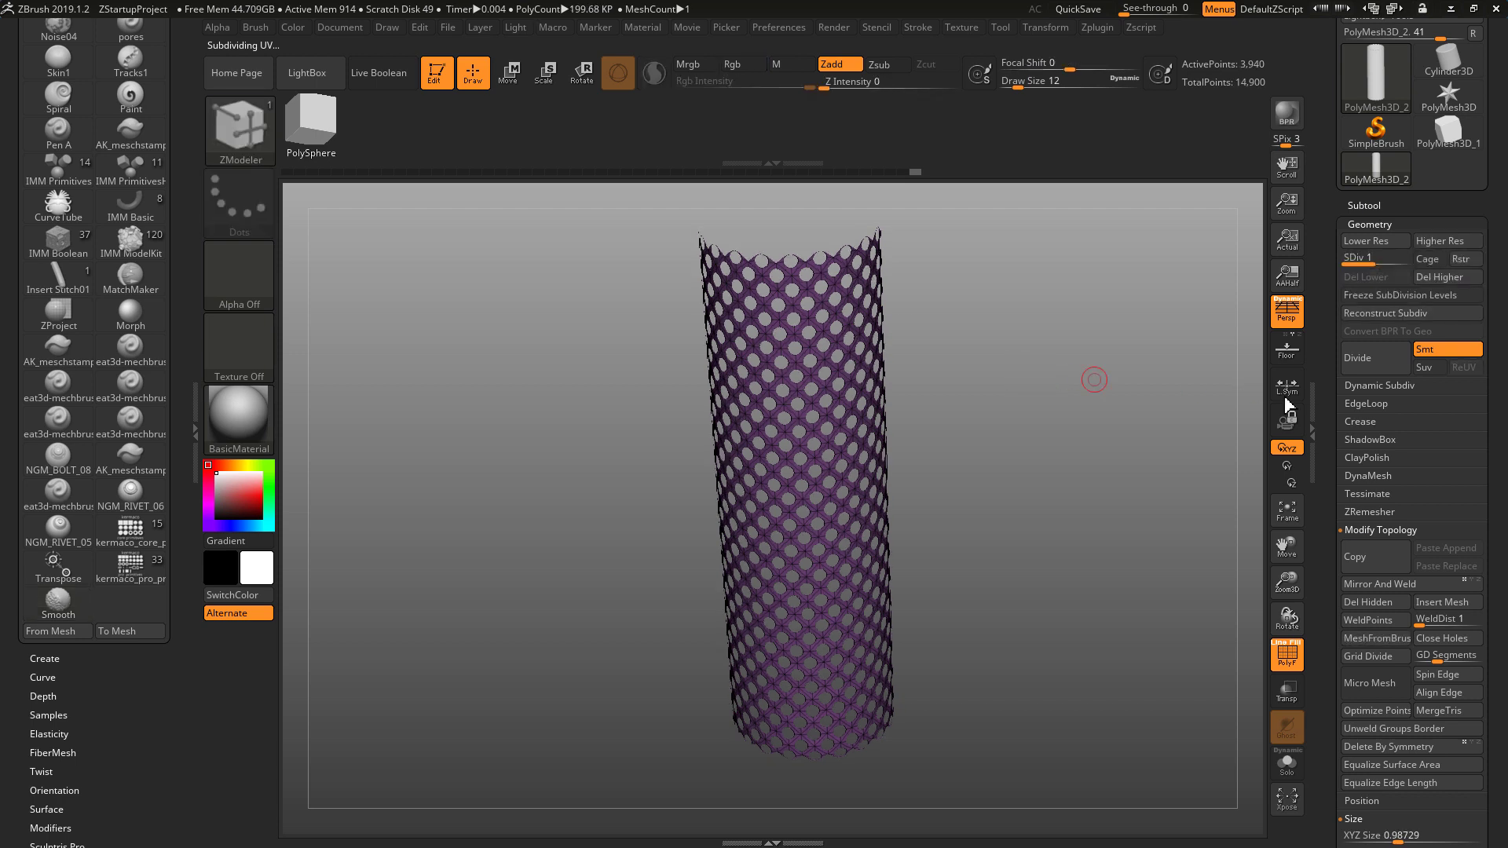
Delete the lattice tube's higher subdivision levels and turn off Dynamic Subdiv
key("shift+d")
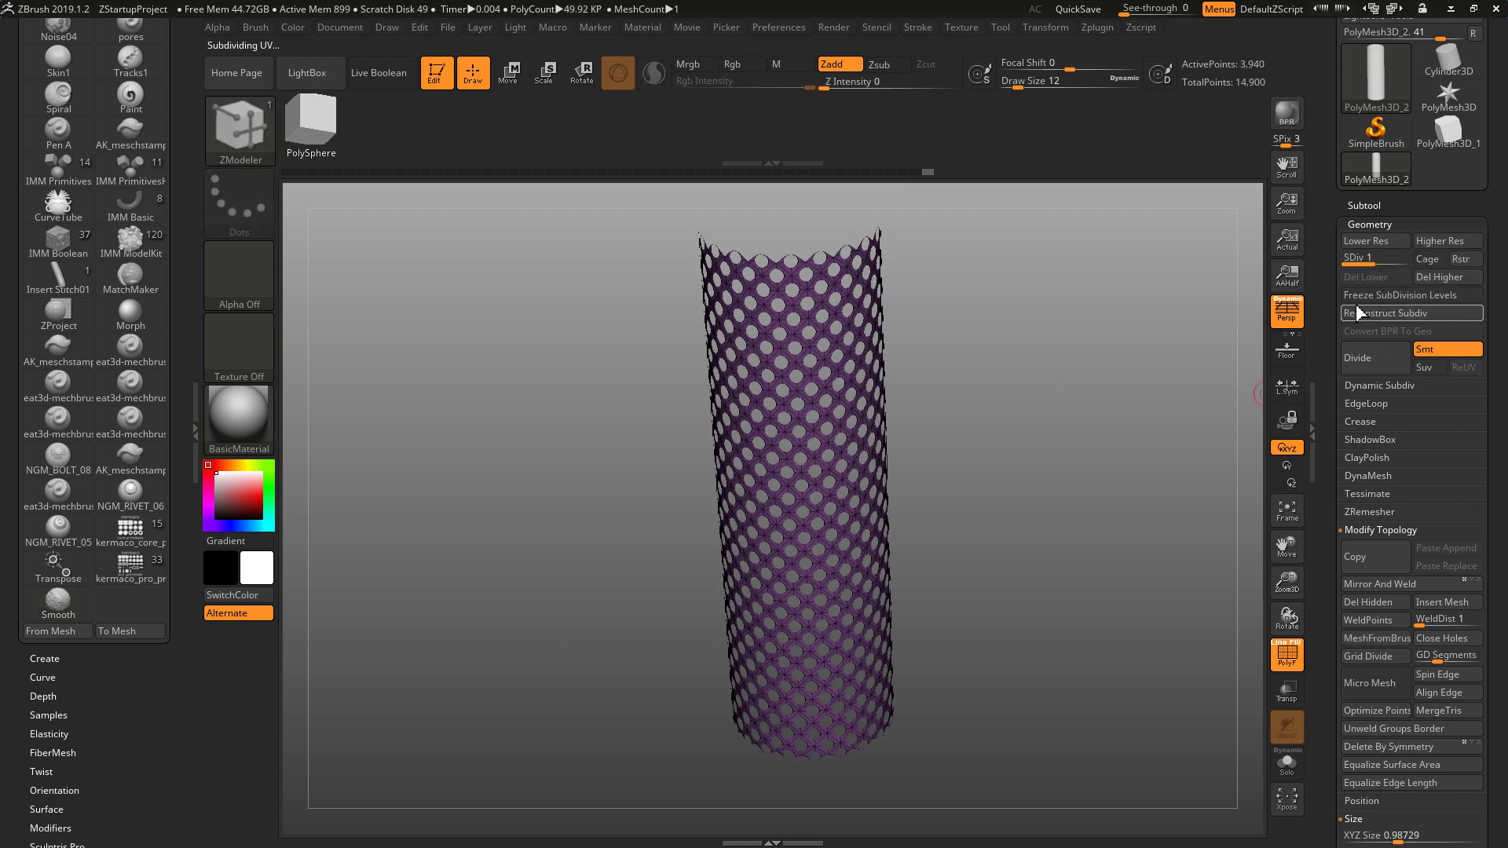
left_click(1440, 278)
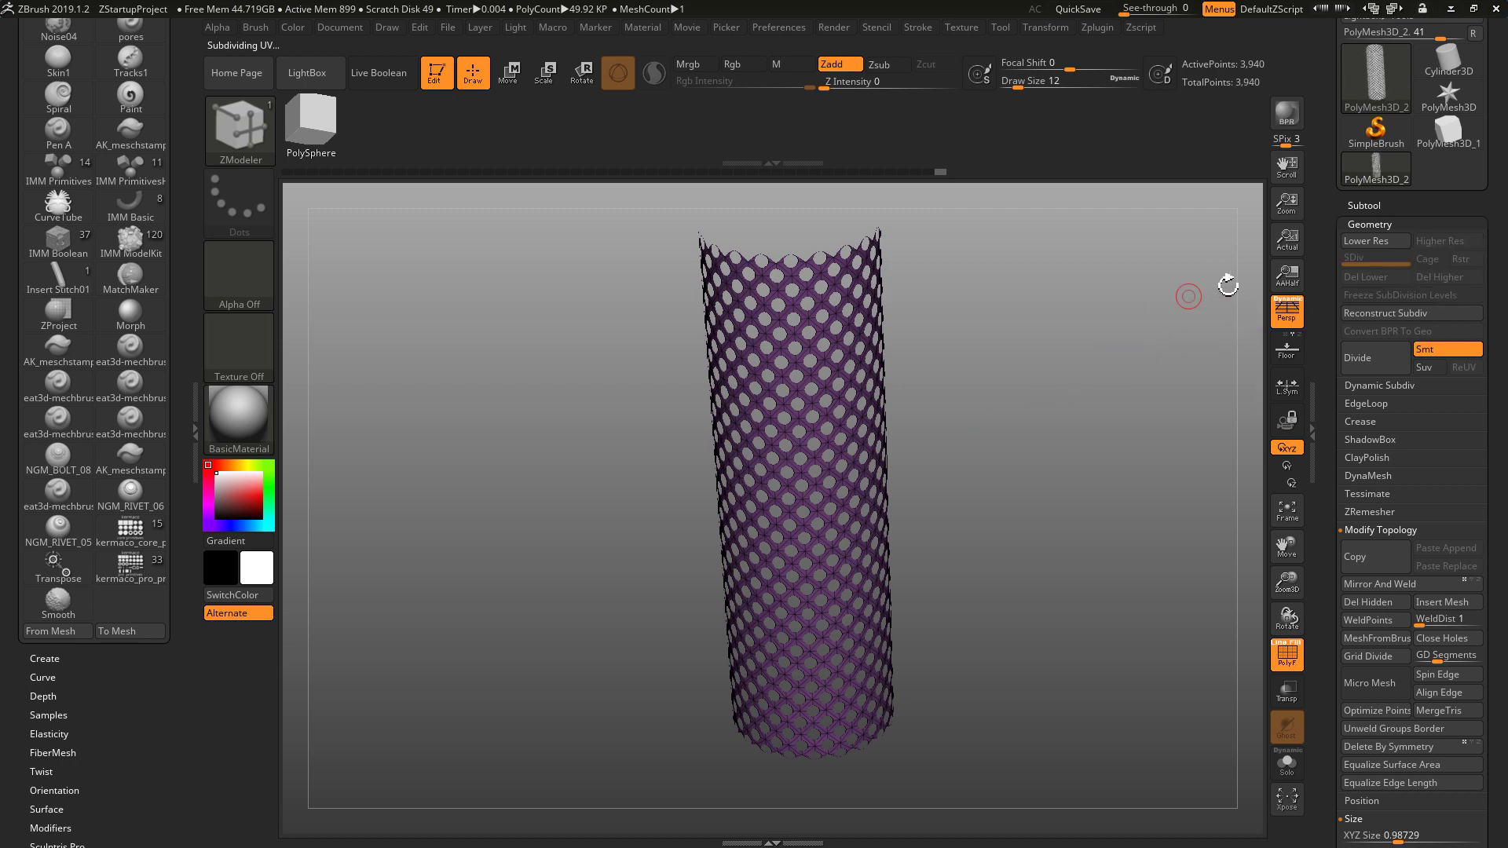
left_click(1402, 389)
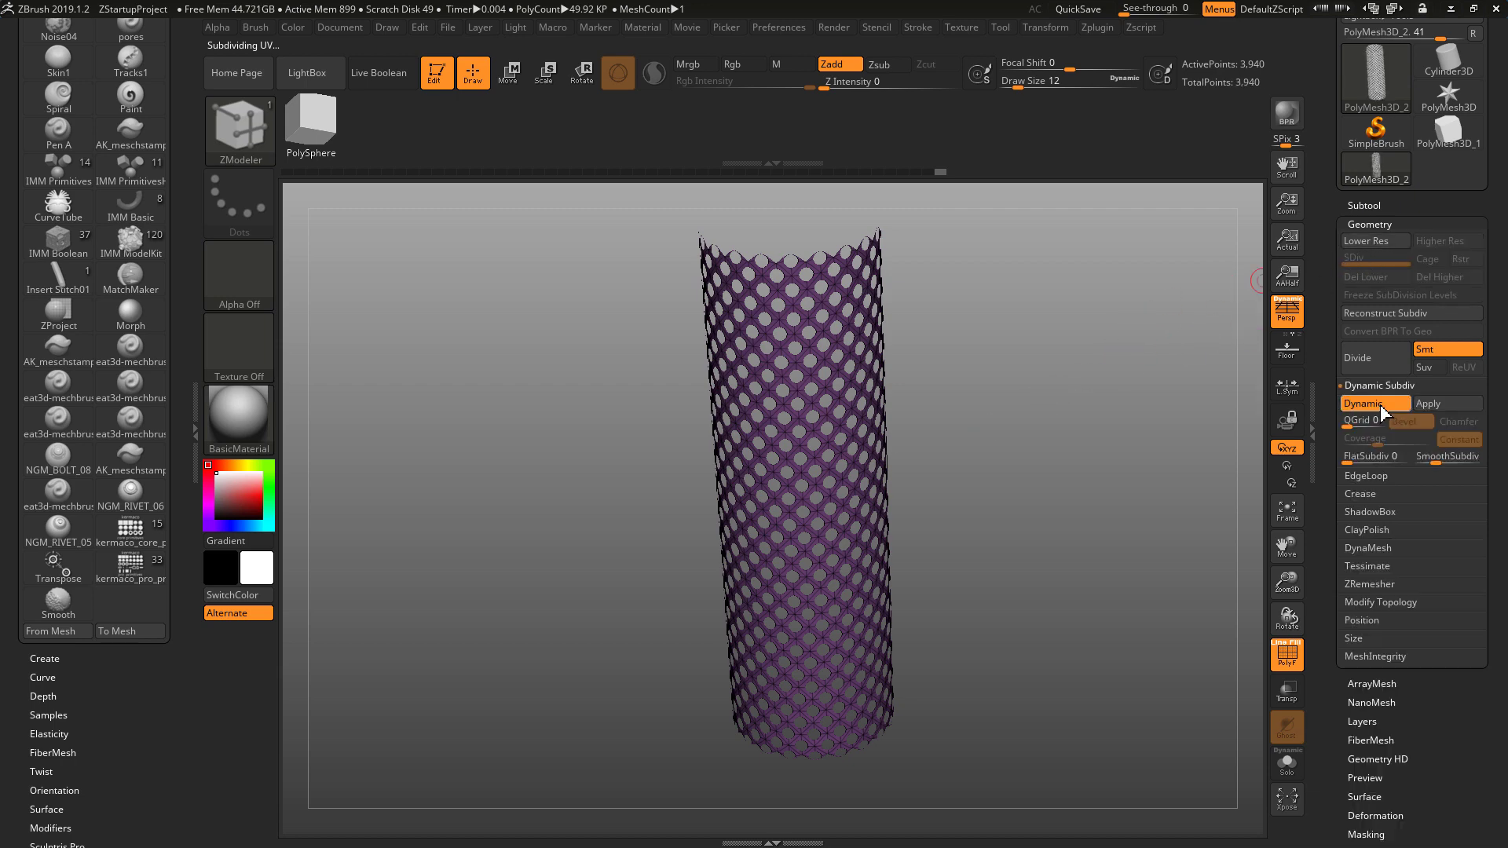
left_click(1386, 404)
left_click_drag(1076, 428, 626, 252)
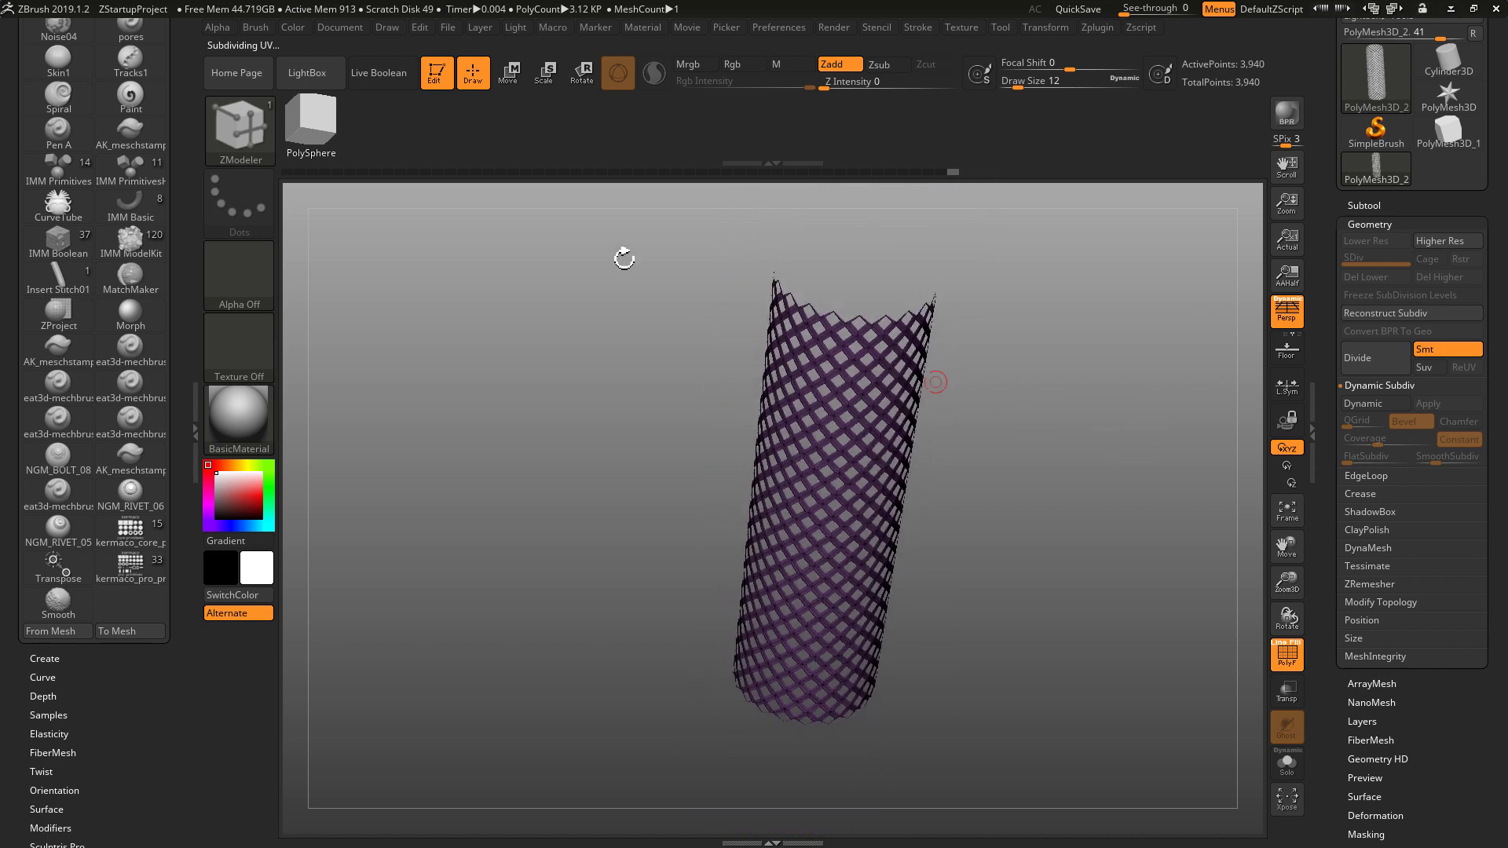
Review the shapes in the kermaco core primitives brush and return to the kermaco_pro_primitives_IMM brush
left_click(131, 564)
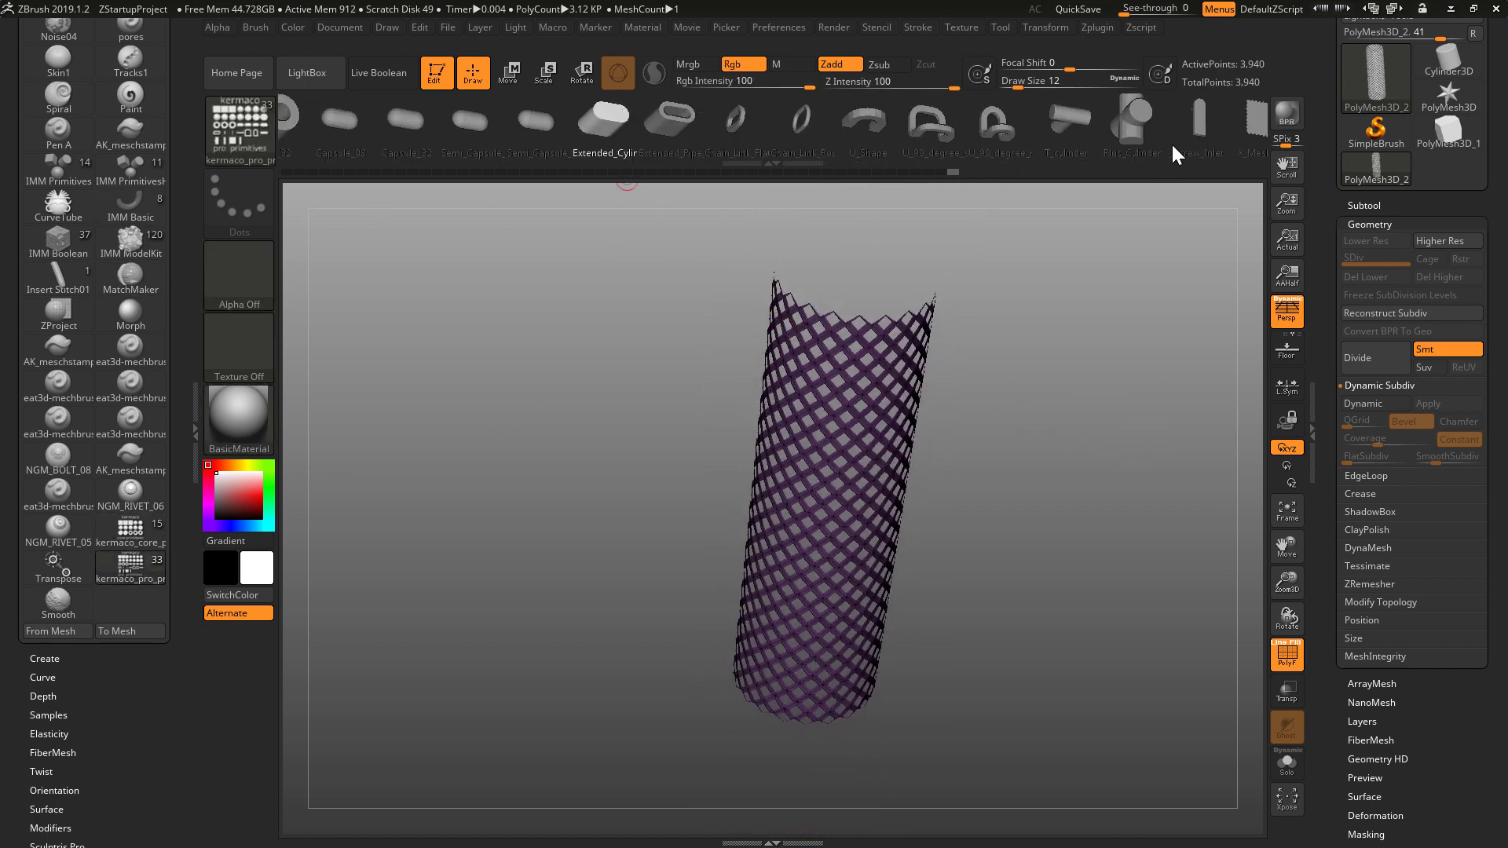
left_click(130, 528)
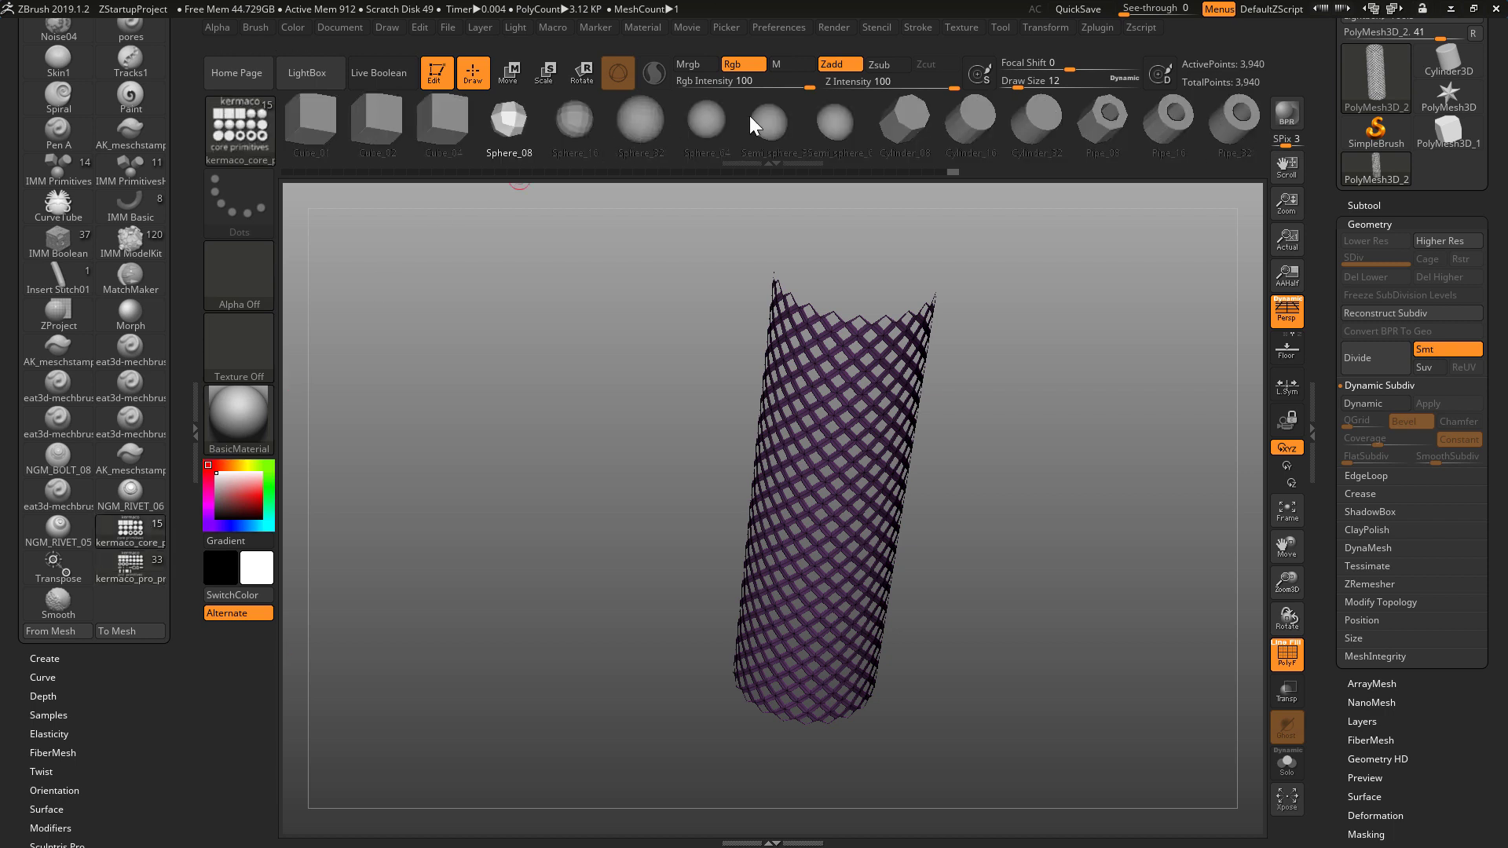
left_click(130, 564)
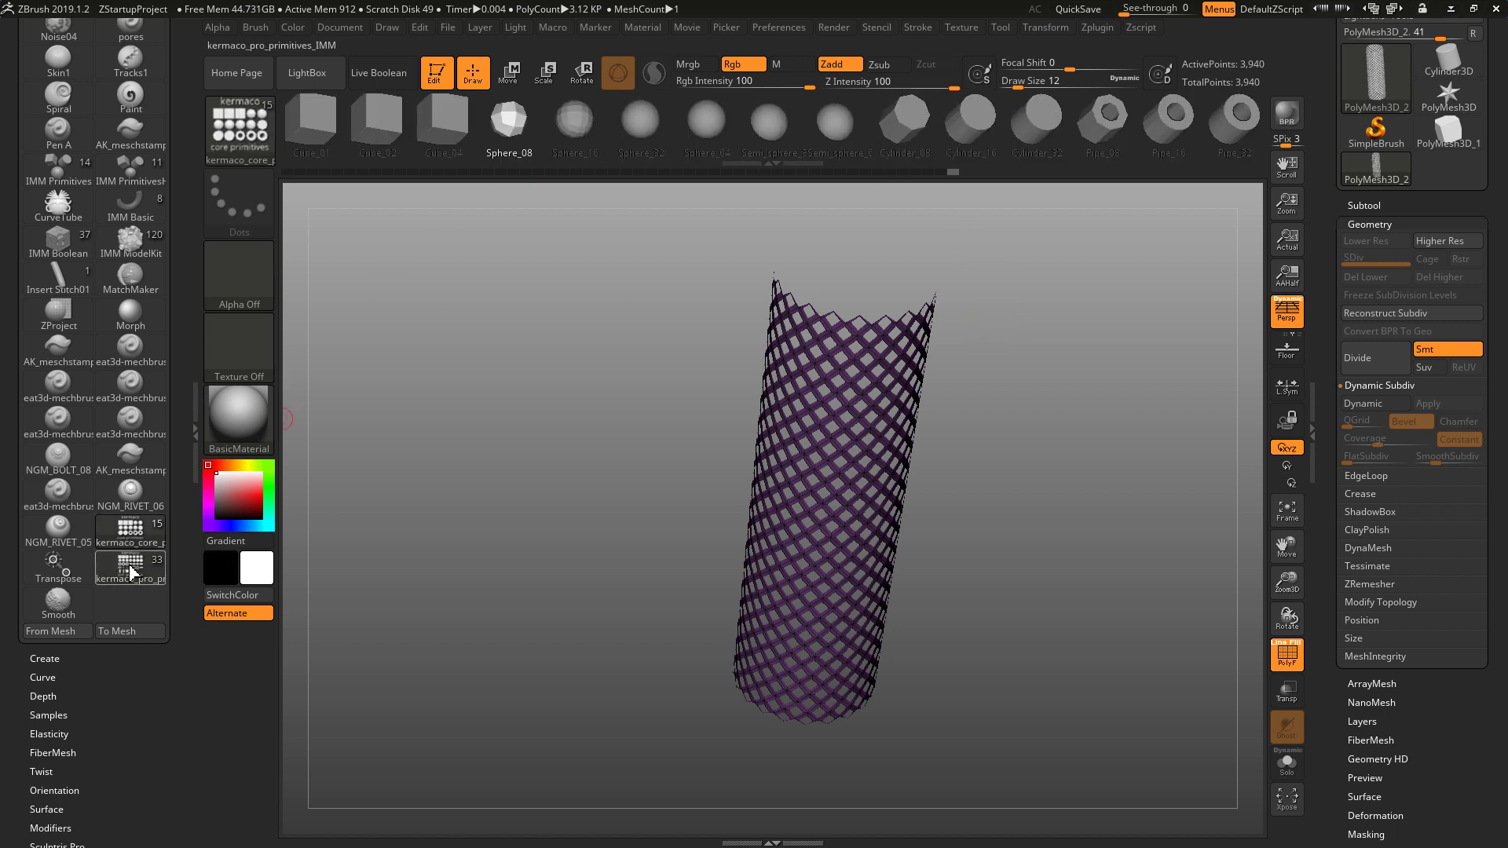
left_click_drag(1084, 336, 1074, 481)
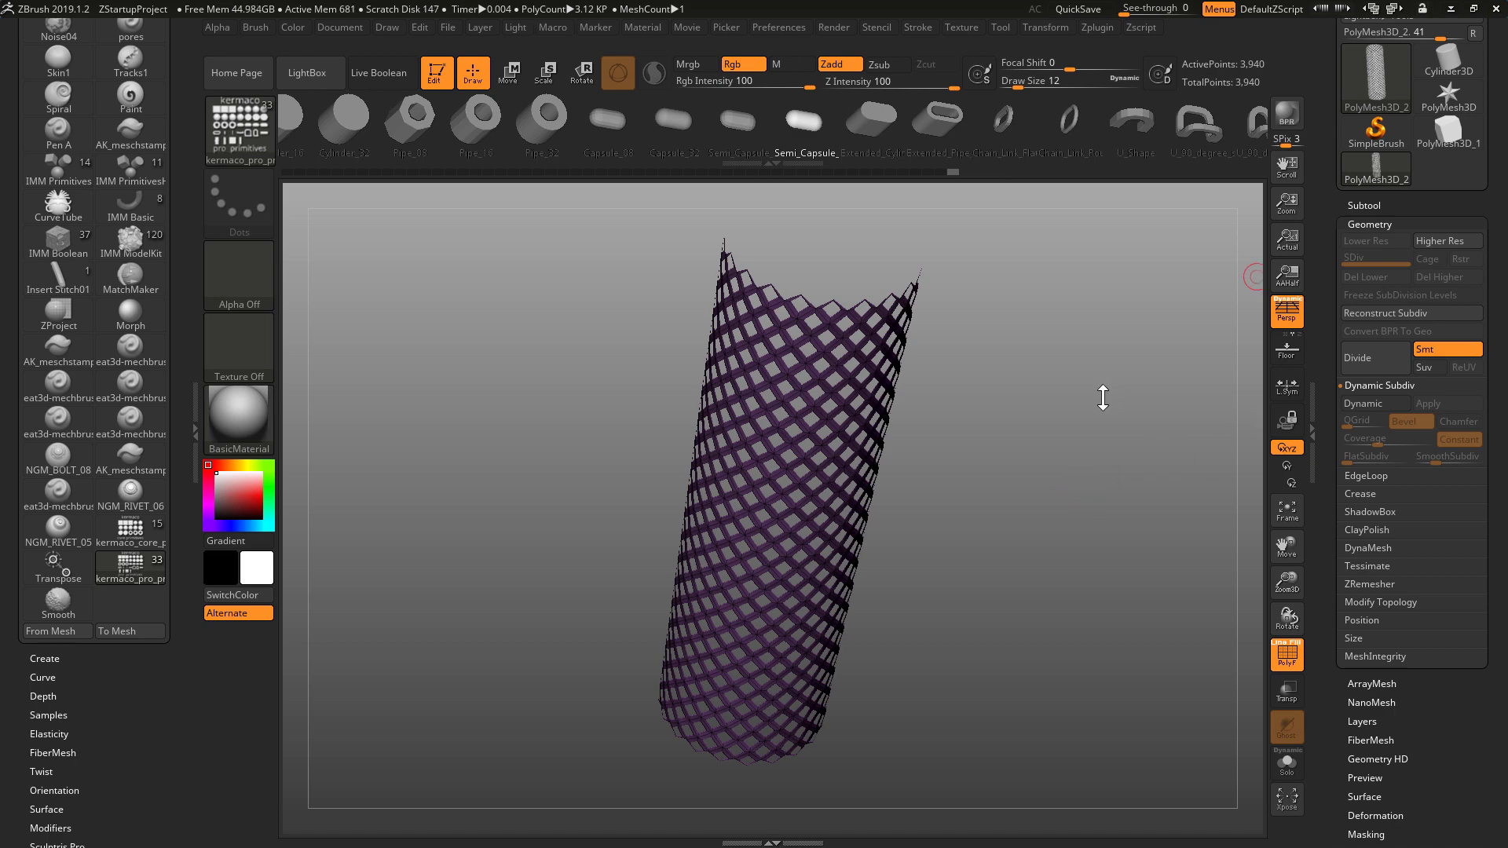
mouse_move(1100, 397)
left_mouse_down()
mouse_move(1087, 408)
mouse_move(1126, 383)
left_mouse_up()
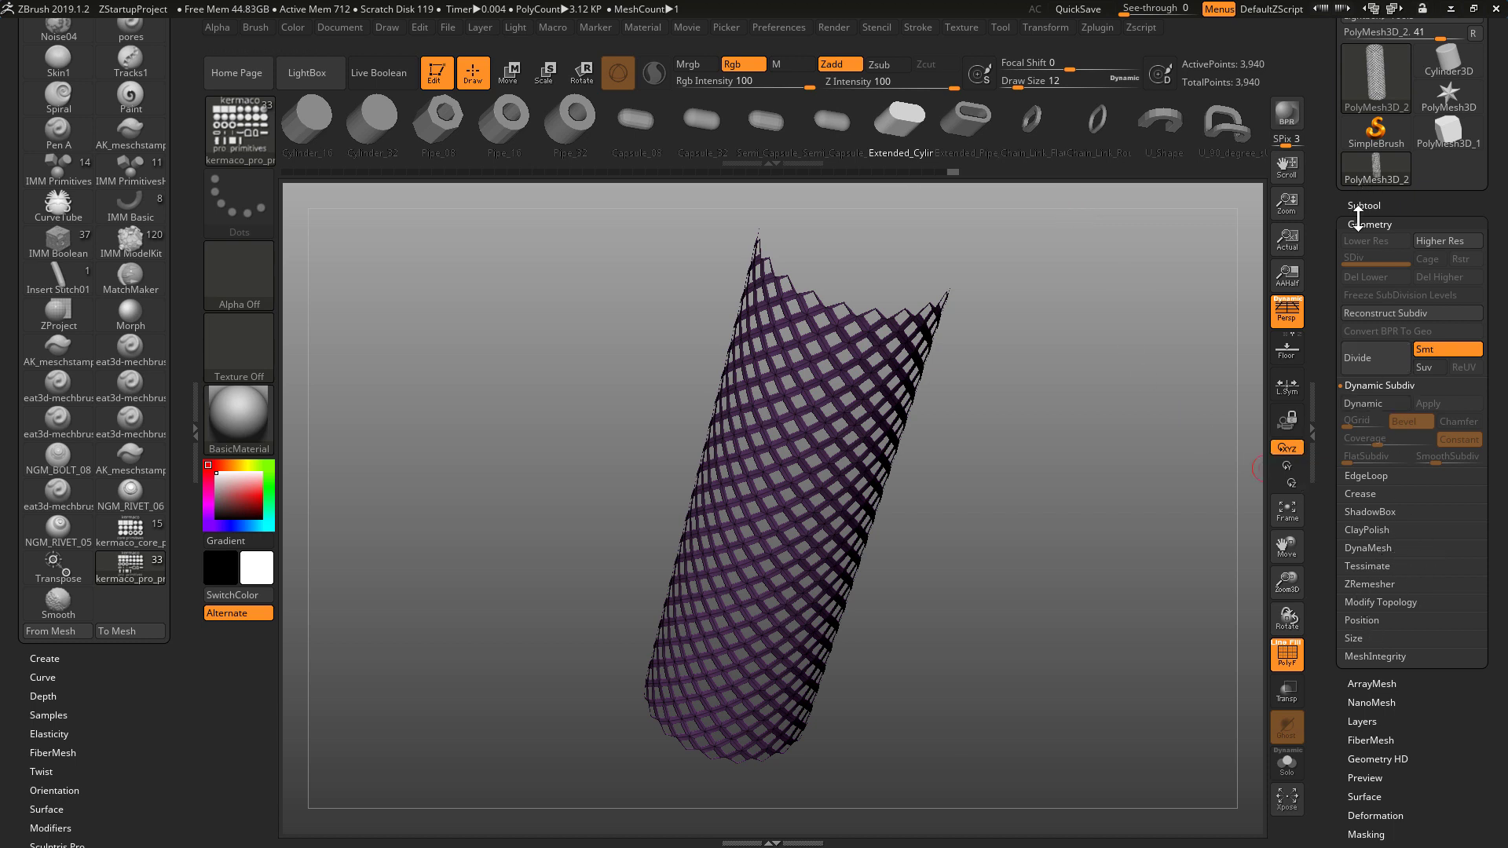
Replace the lattice tube with the extended cylinder shape using MeshFromBrush and frame it in view
left_click(1380, 603)
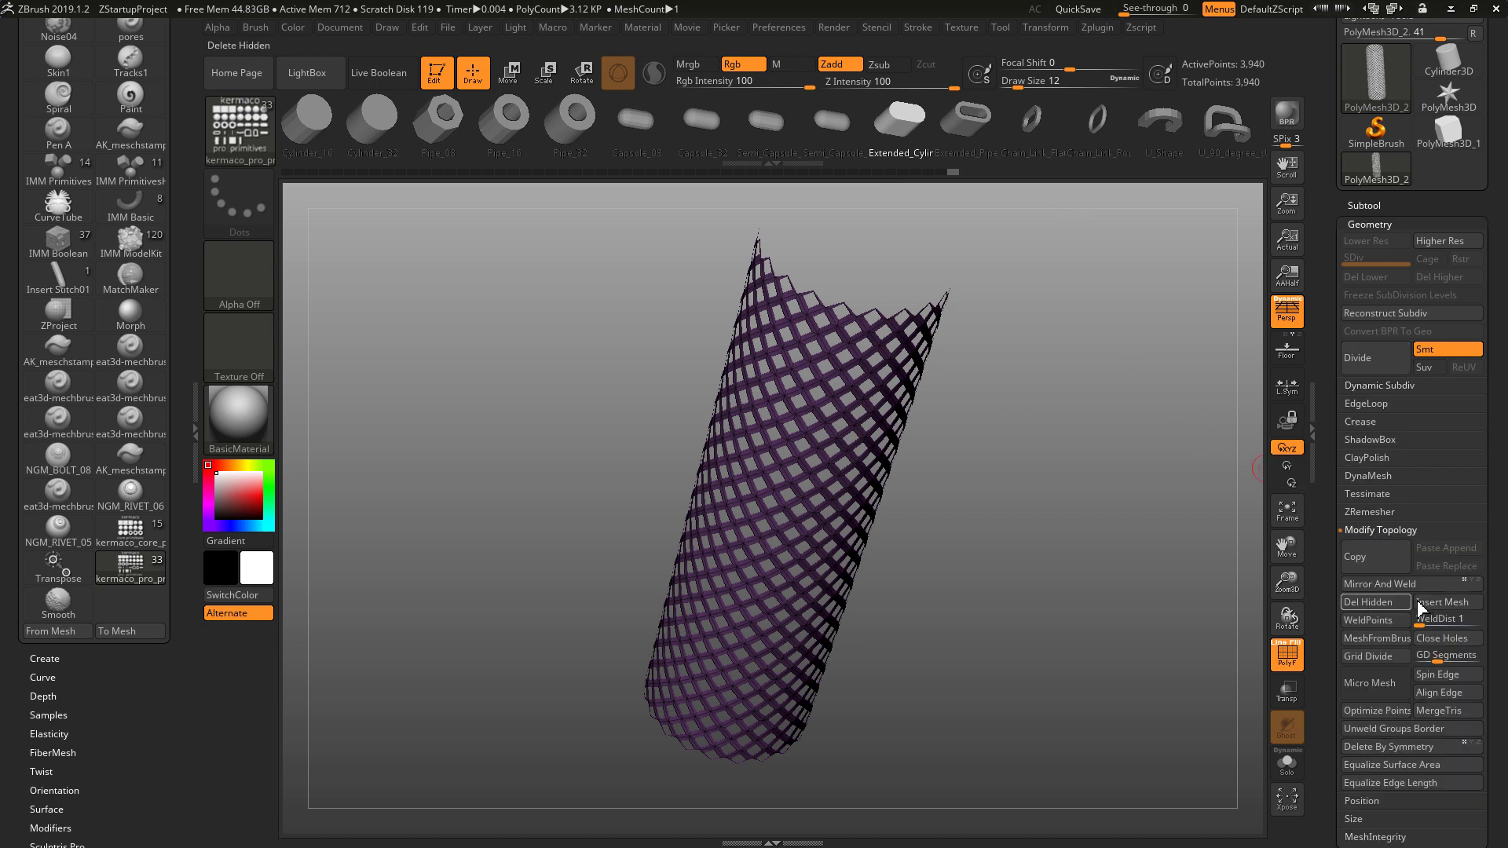
left_click(1376, 638)
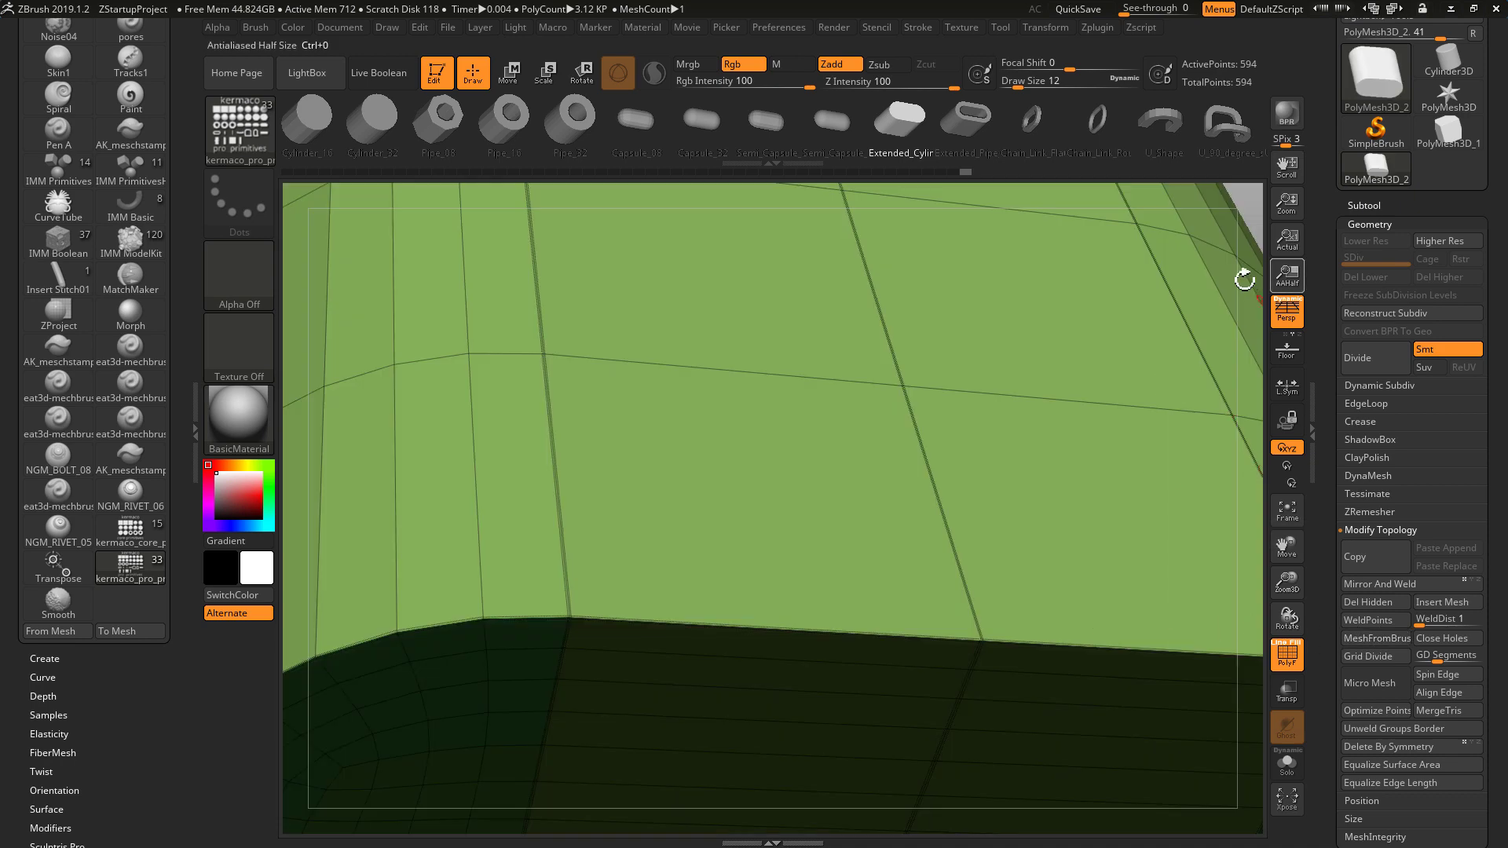
left_click_drag(1250, 210, 1070, 397)
key("f")
mouse_move(1074, 328)
left_mouse_down()
mouse_move(1071, 421)
mouse_move(1141, 327)
mouse_move(1083, 306)
left_mouse_up()
mouse_move(998, 337)
left_mouse_down()
mouse_move(1147, 417)
mouse_move(1116, 450)
mouse_move(1115, 369)
left_mouse_up()
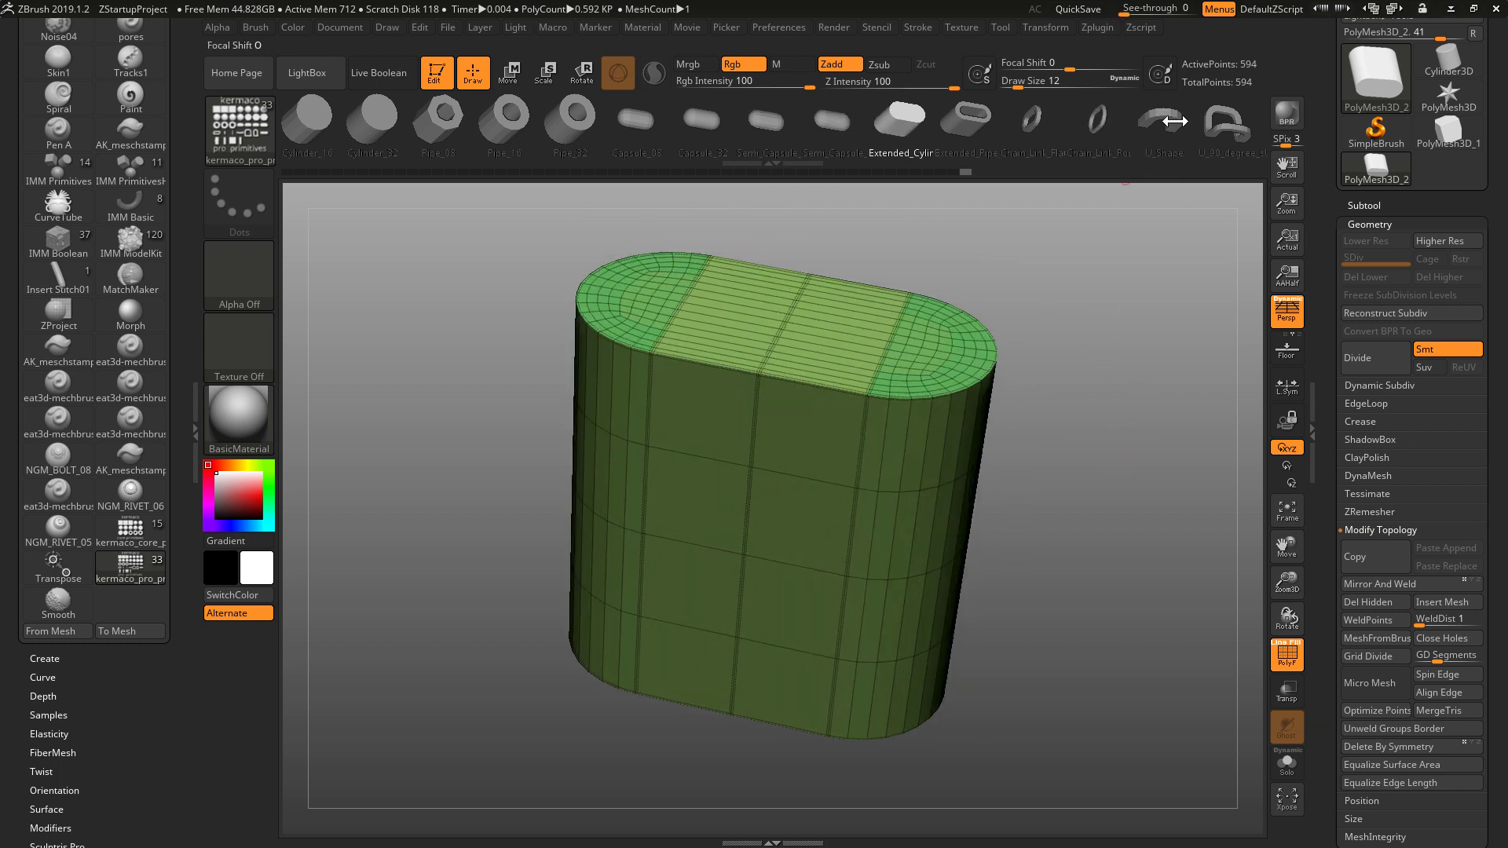
Insert a Screw_Inlet shape on the flat front side of the extended cylinder and activate the Move gizmo
left_click_drag(1161, 122, 1097, 137)
scroll(878, 130, "down", 3)
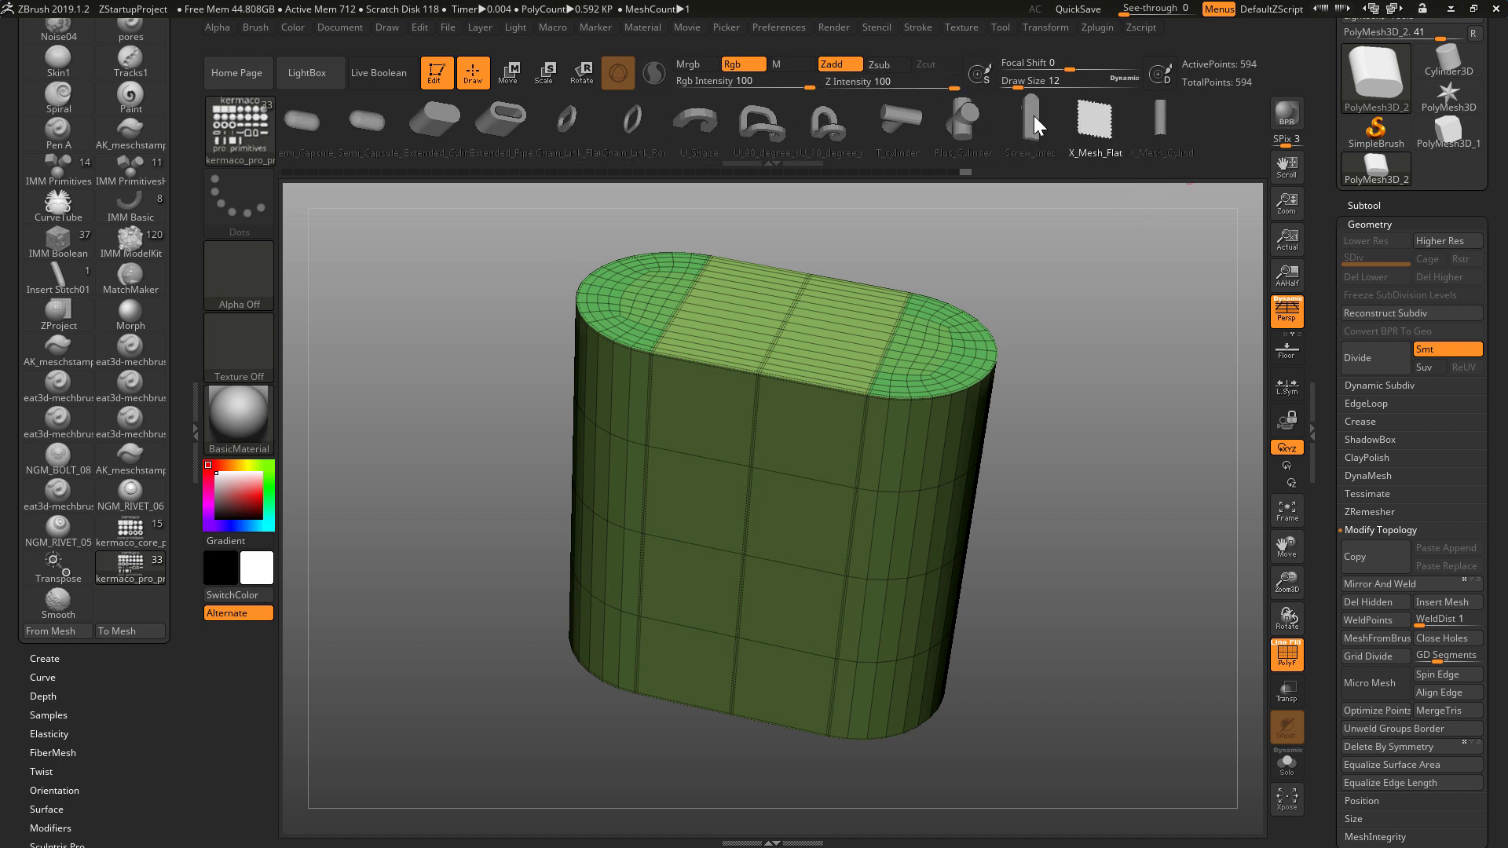
left_click(1033, 115)
left_click_drag(1108, 462, 987, 355)
left_click_drag(1120, 320, 1055, 453)
key("w")
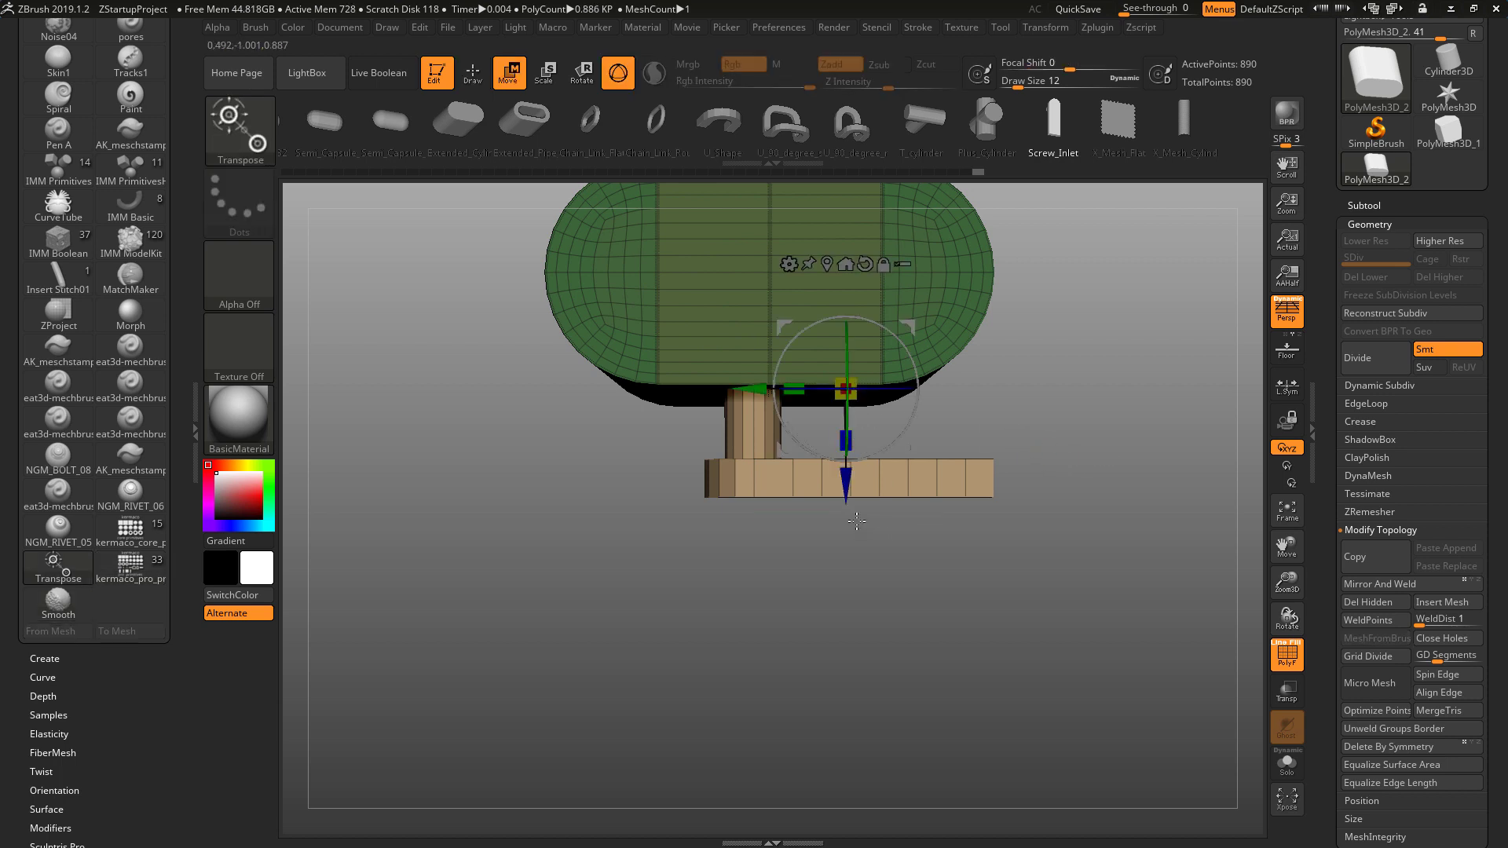
Sink the Screw_Inlet into the front wall of the extended cylinder and slide it toward the side edge
left_click_drag(837, 487, 837, 397)
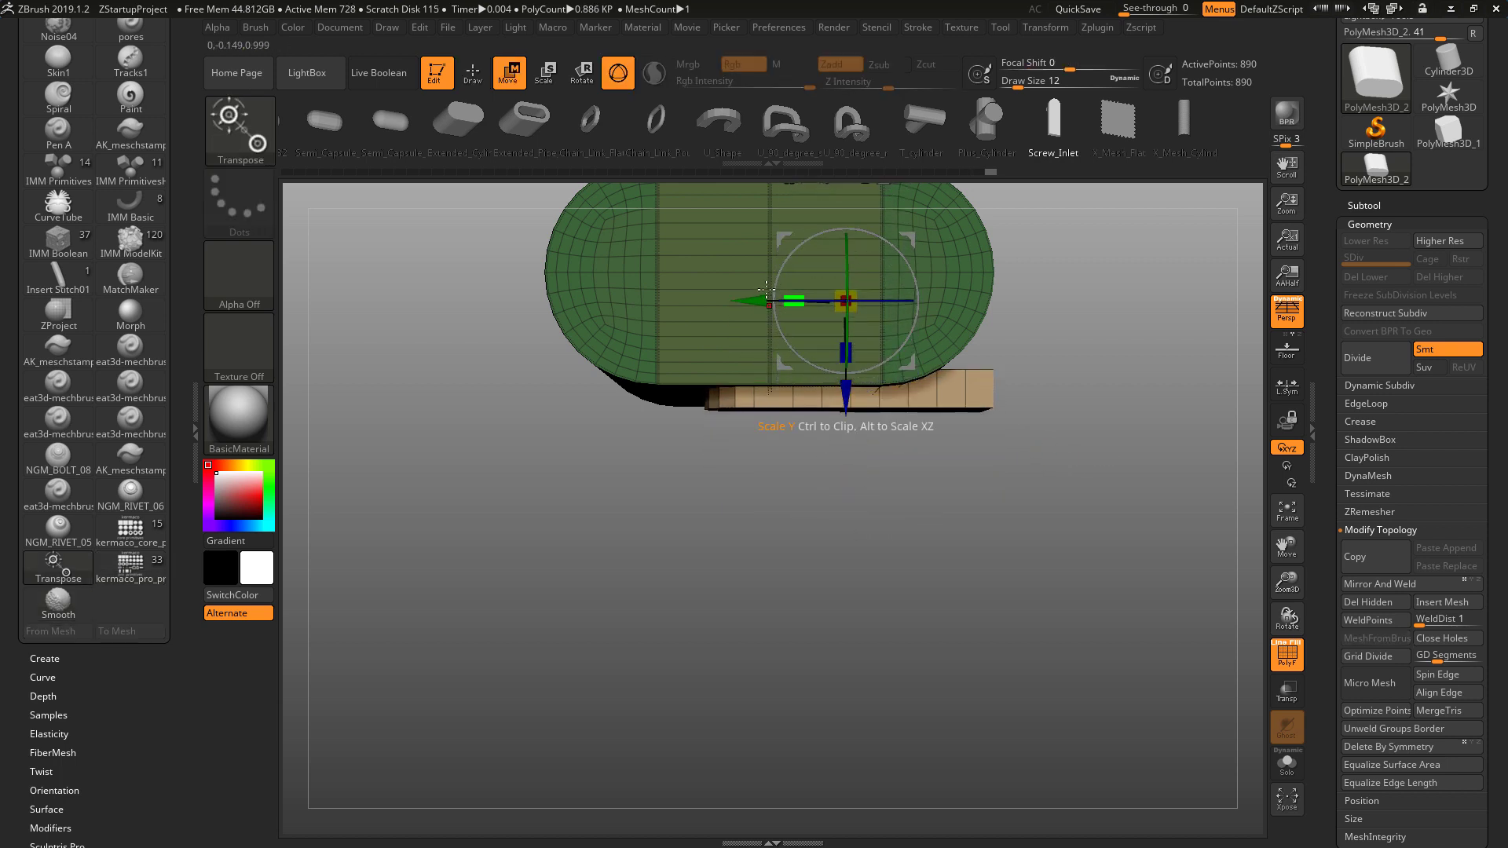
left_click_drag(752, 296, 818, 297)
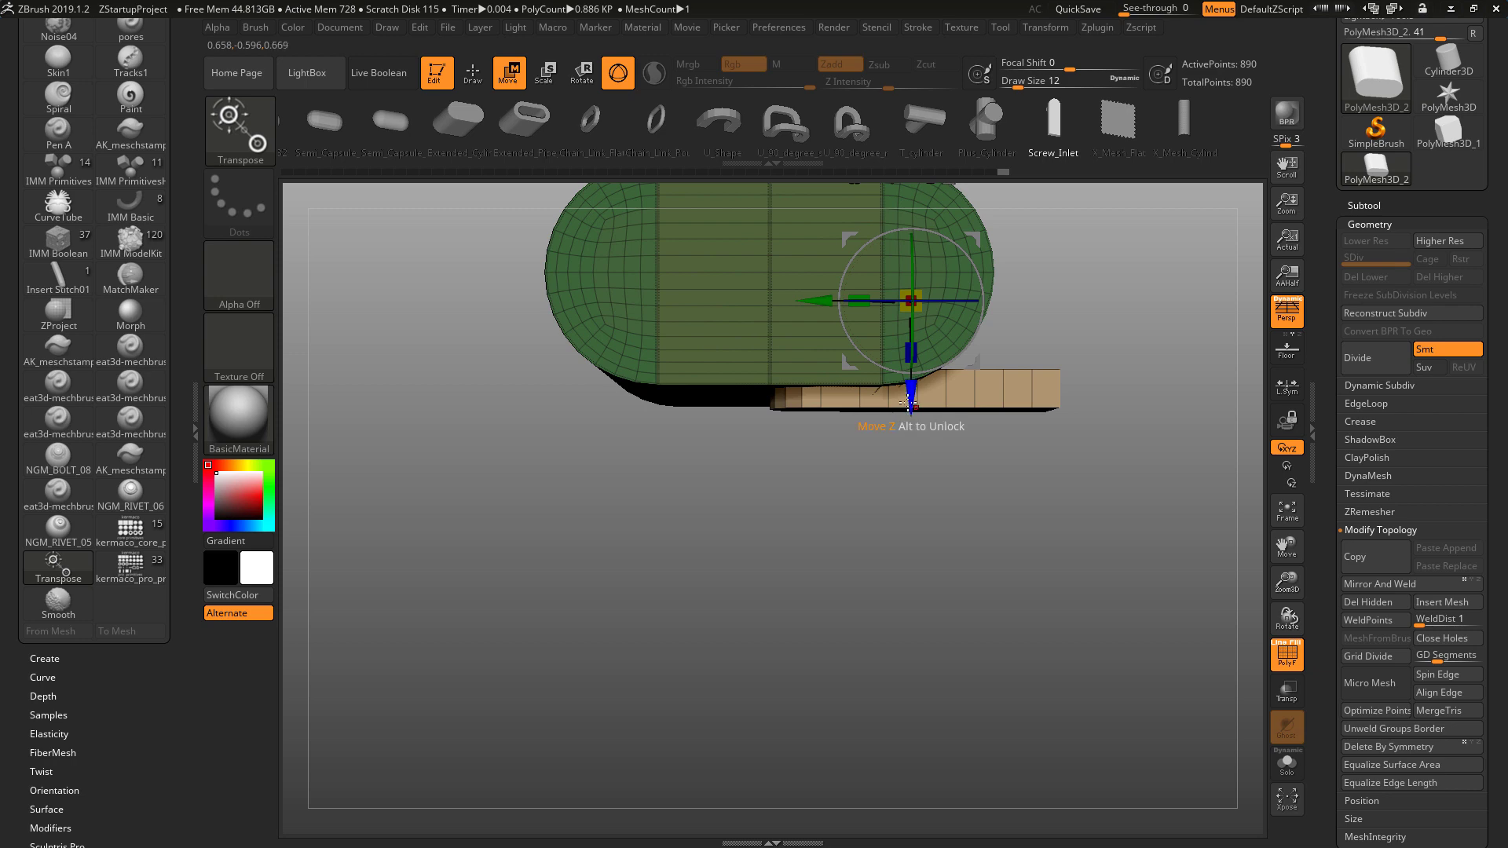
left_click_drag(910, 396, 909, 394)
From the front view, nudge the inlet slightly down and farther past the side edge, and turn off perspective
left_click_drag(1155, 424, 1148, 307)
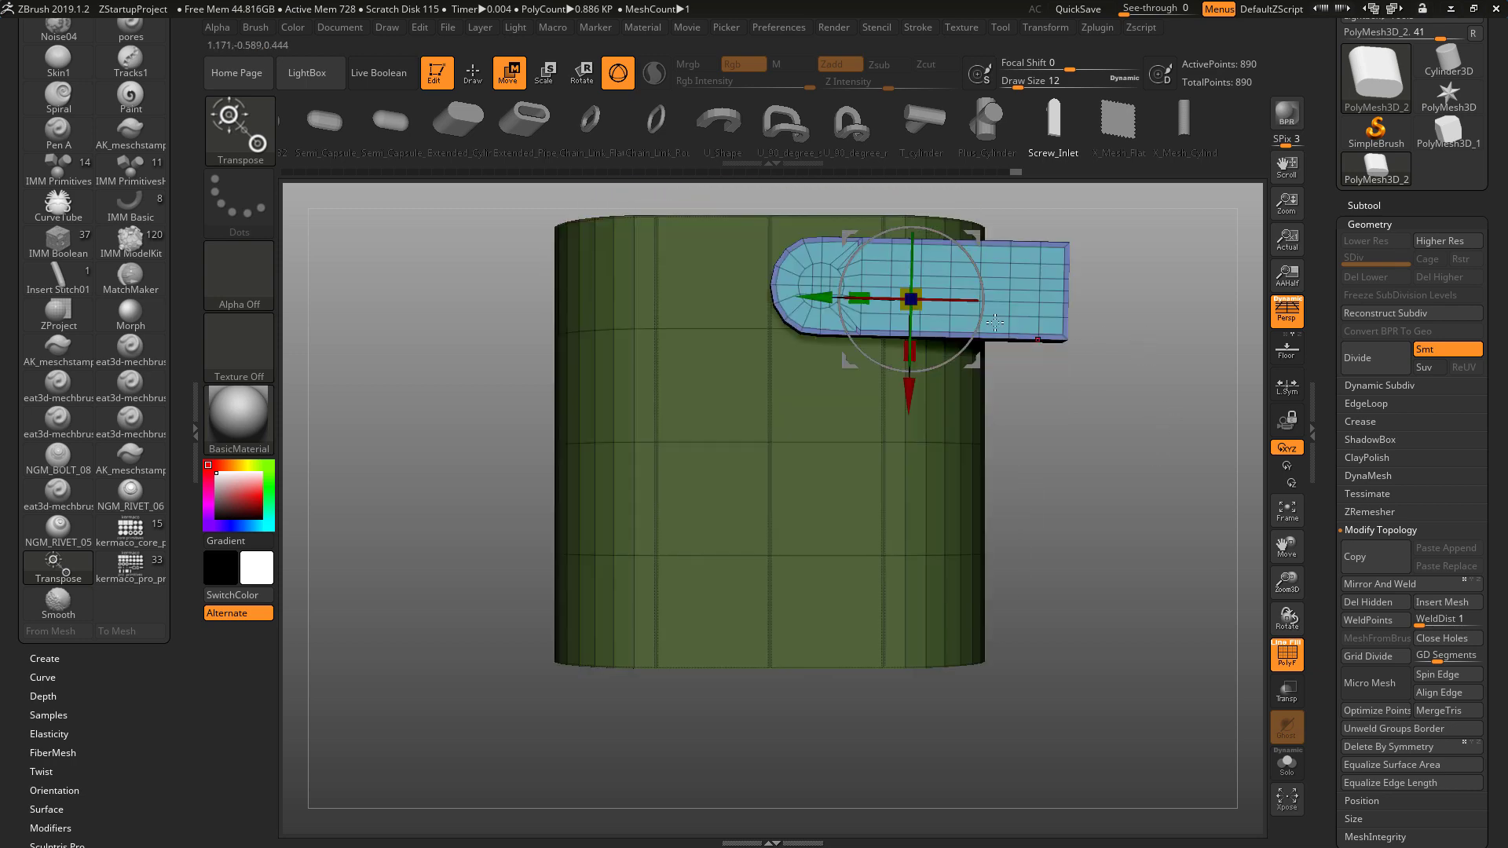
left_click_drag(909, 397, 908, 412)
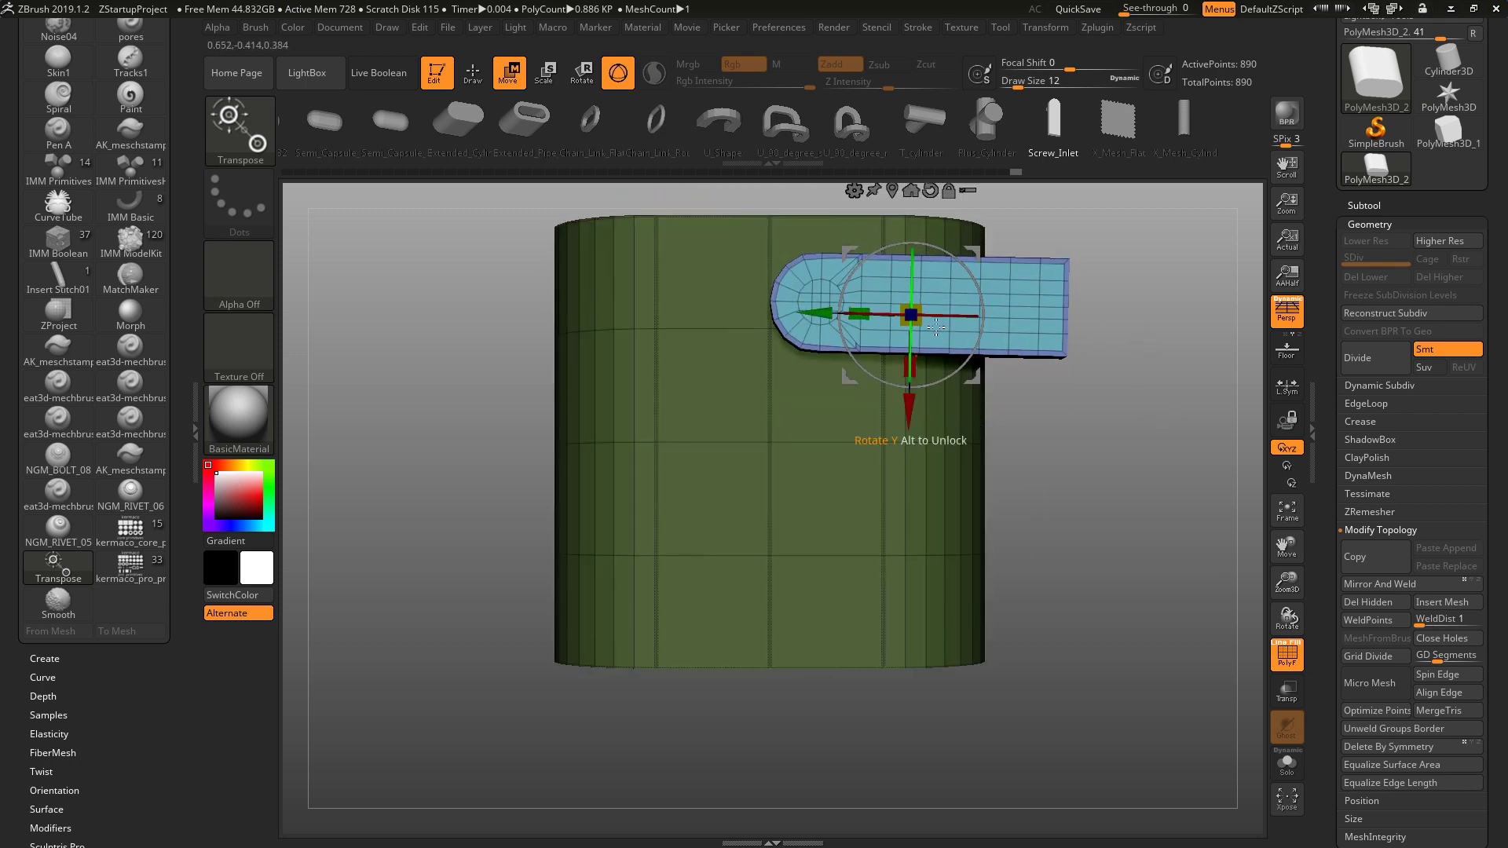
left_click_drag(817, 313, 834, 312)
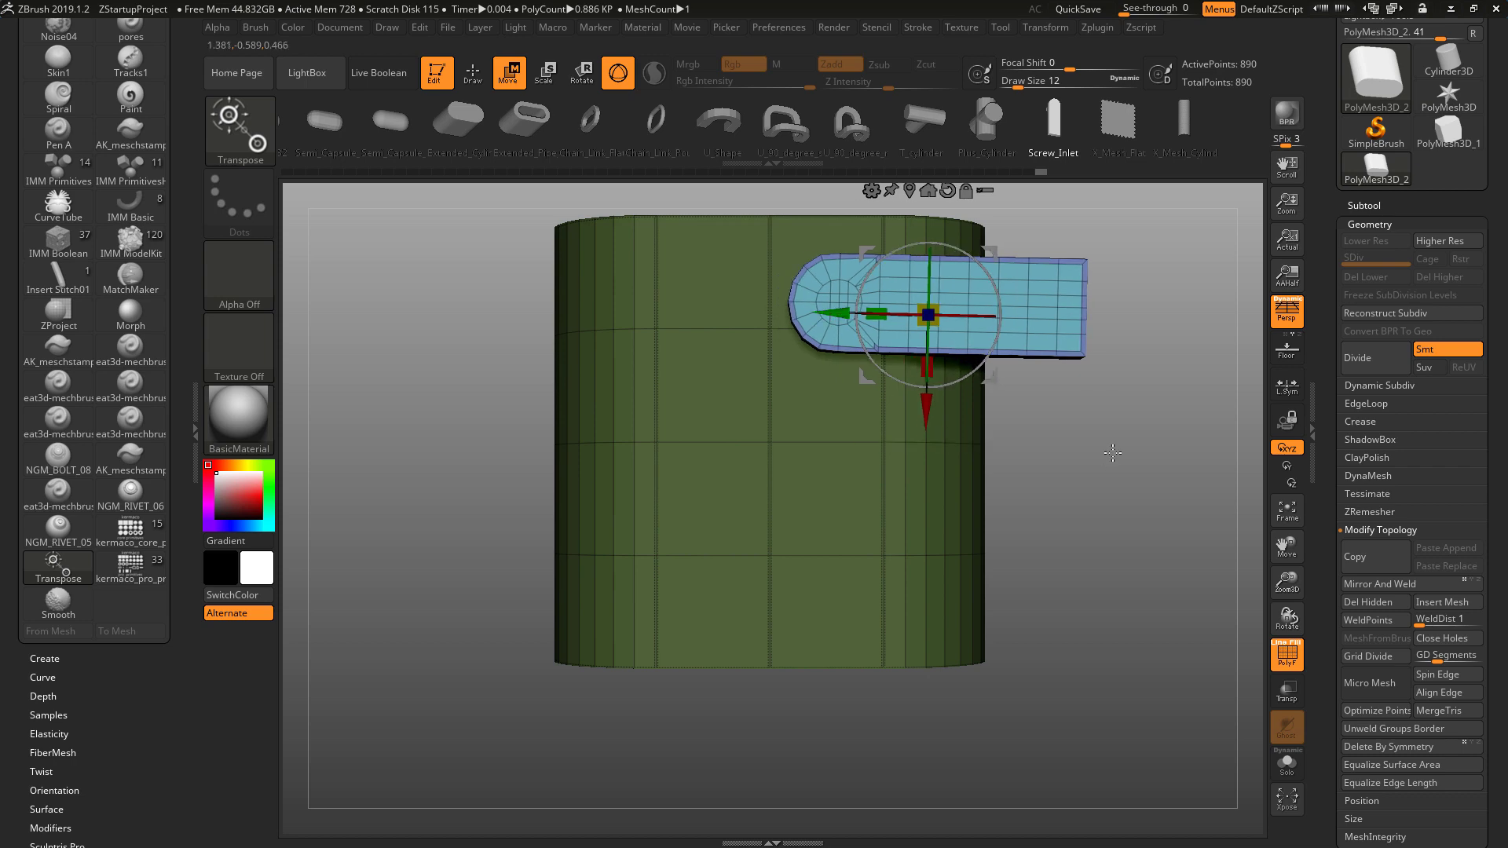
left_click_drag(1109, 450, 1074, 464)
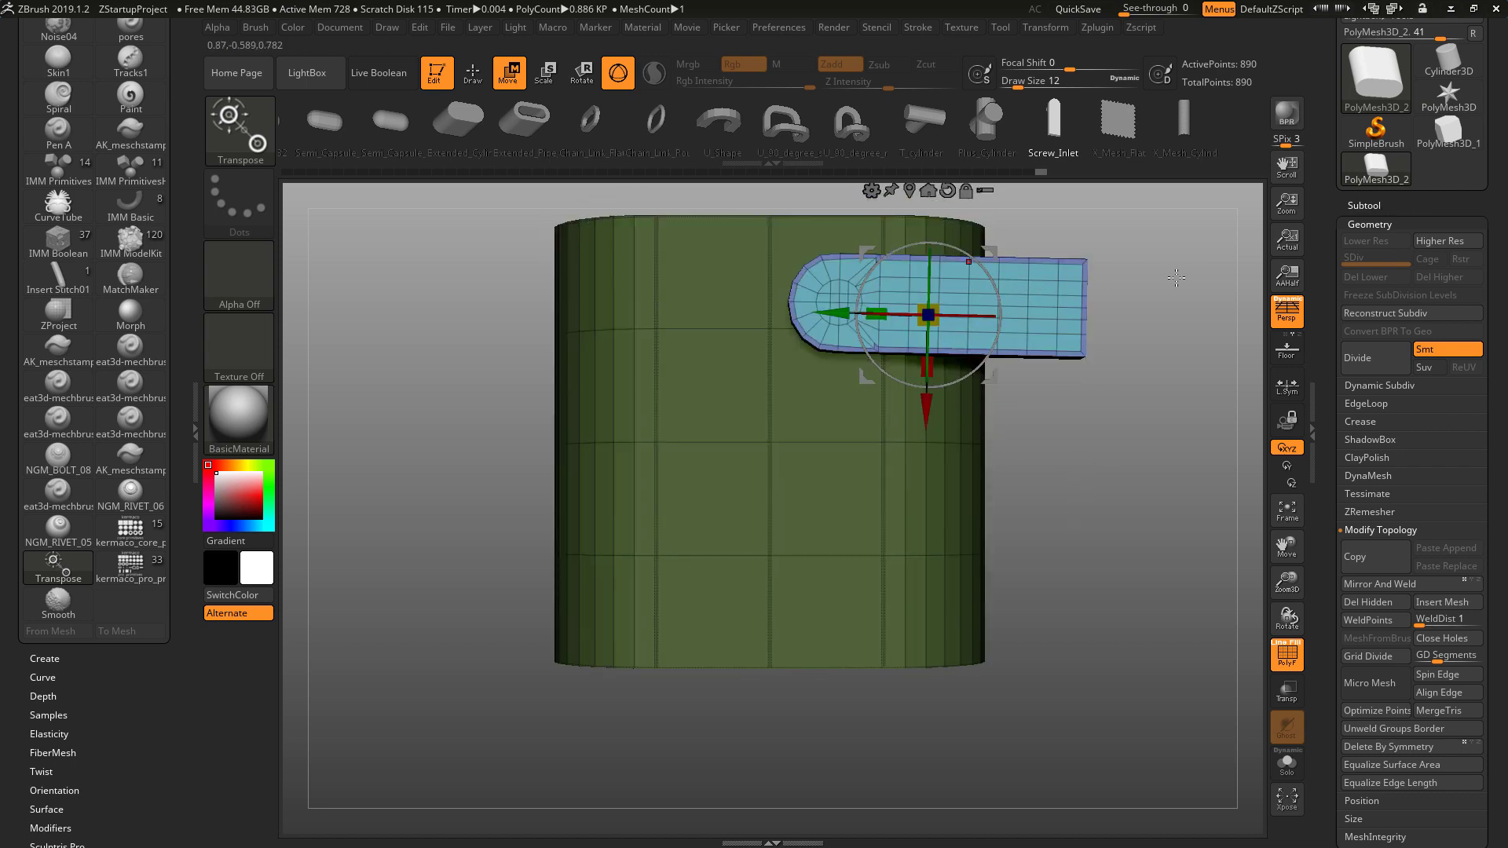
left_click(1287, 310)
left_click_drag(987, 354, 992, 352)
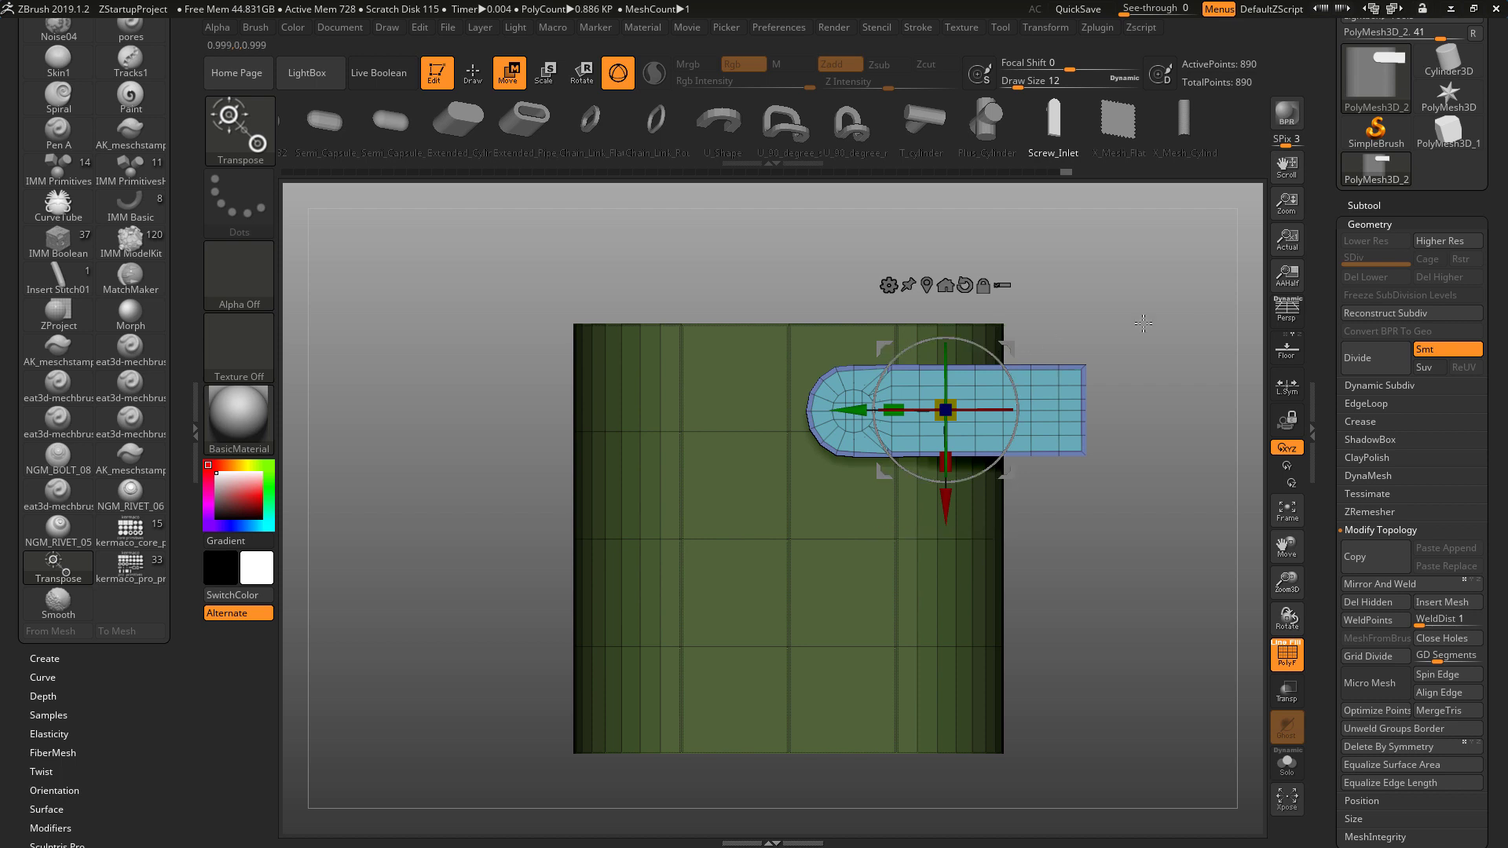
Split the unmasked Screw_Inlet into its own subtool and duplicate it twice straight down at even spacing
left_click(1364, 205)
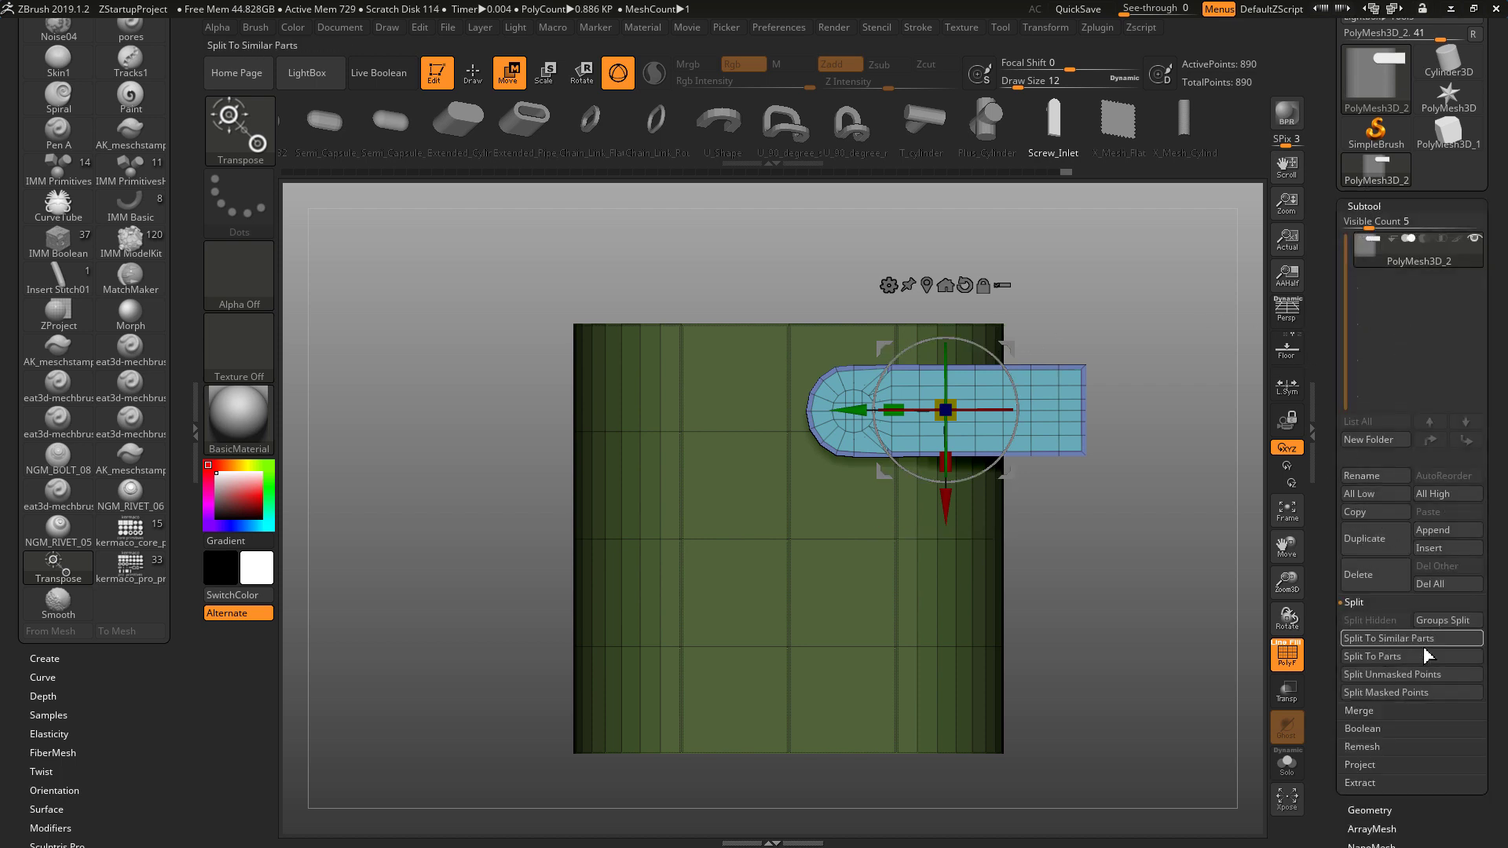
left_click(1395, 675)
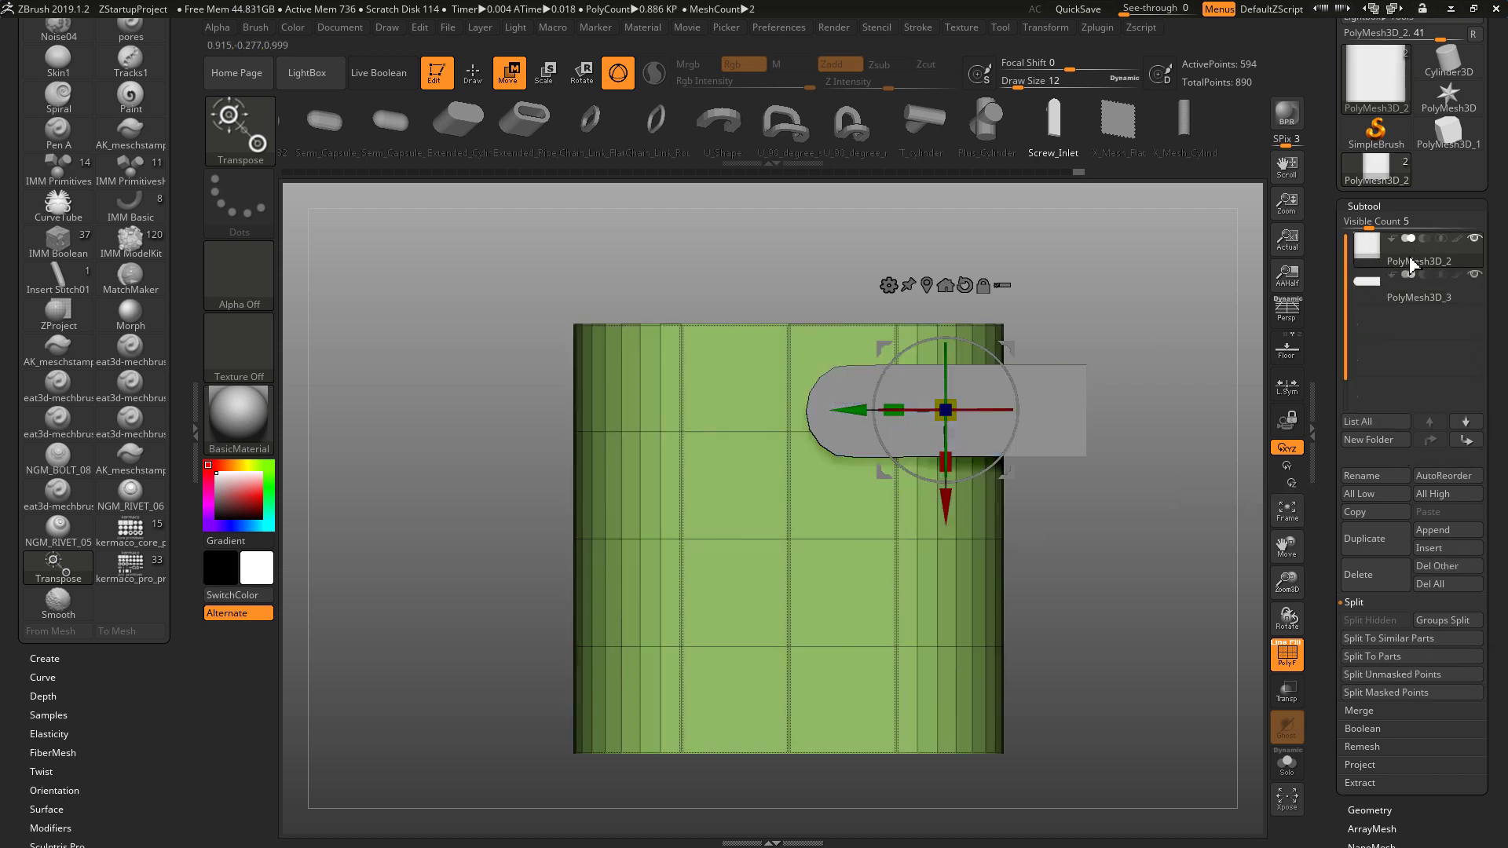
left_click(1411, 297)
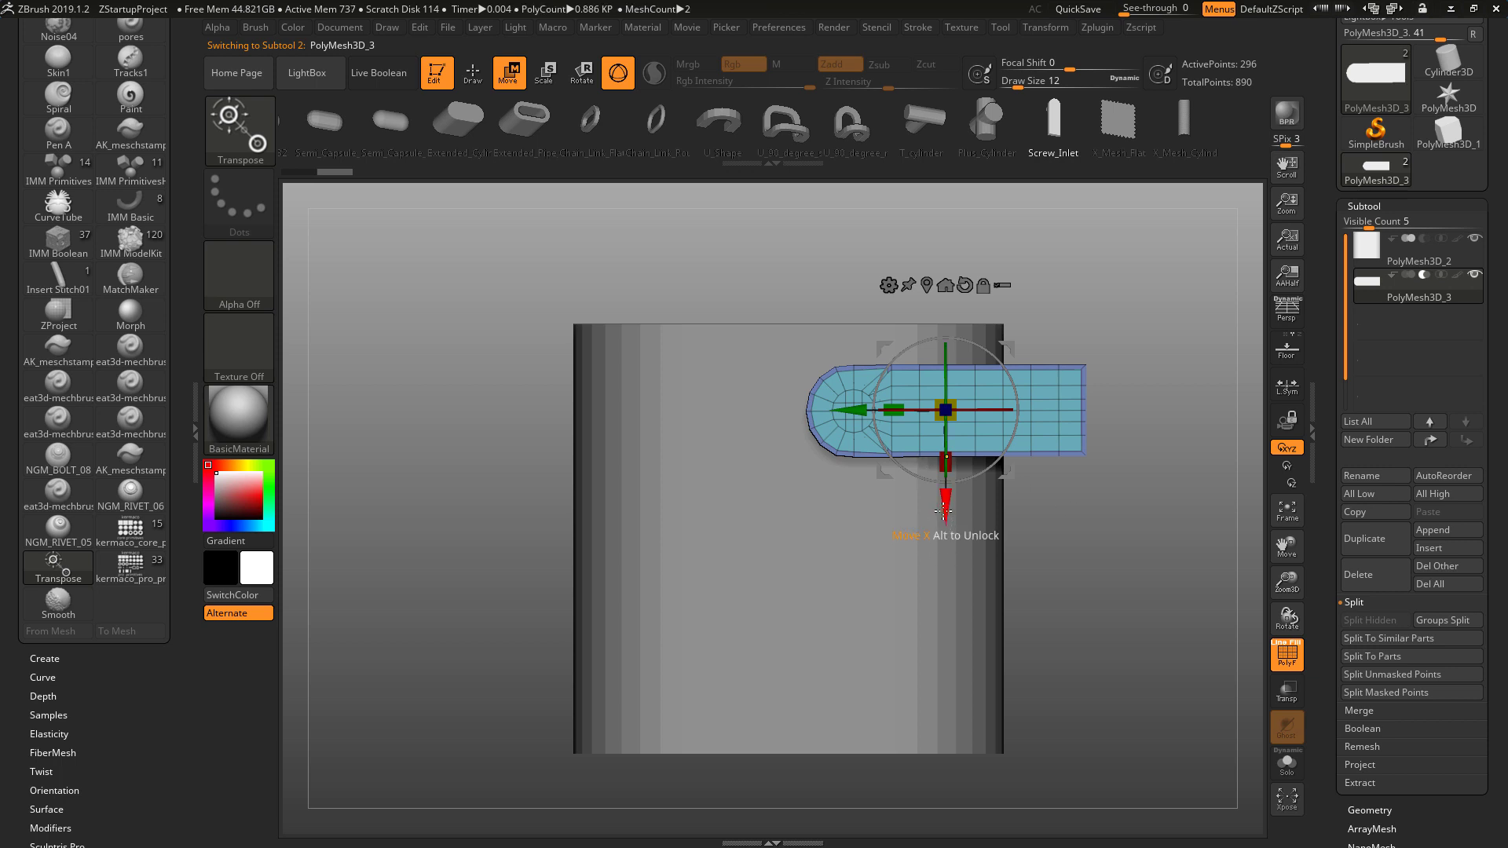
left_click_drag(944, 511, 895, 757, "ctrl")
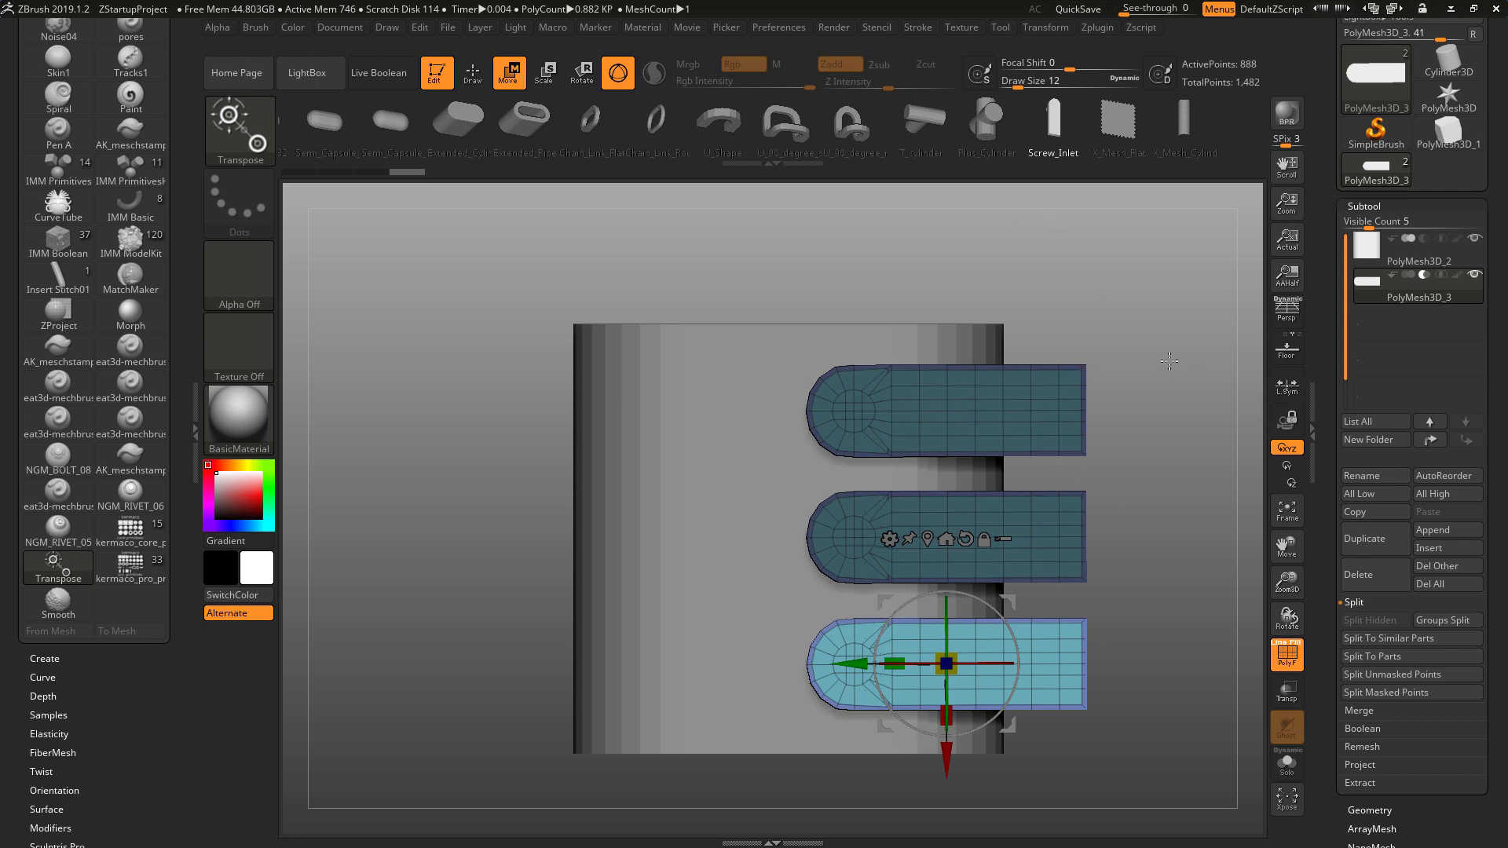
Preview the three Screw_Inlet shapes subtracted from the extended cylinder with Live Boolean, with the mask cleared and the polyframe off
left_click_drag(1169, 360, 1162, 369, "ctrl")
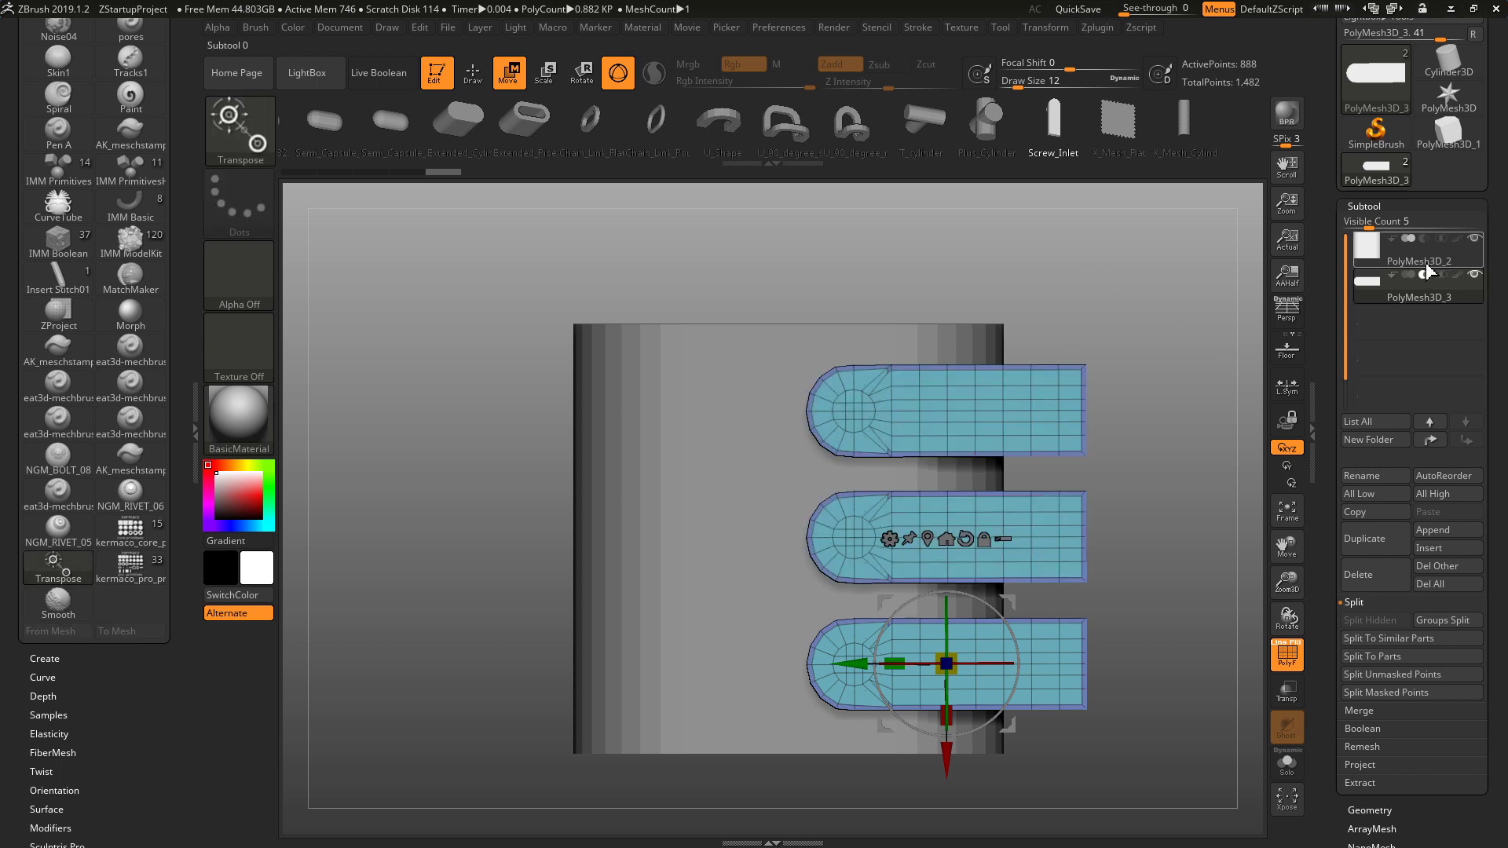
left_click(385, 73)
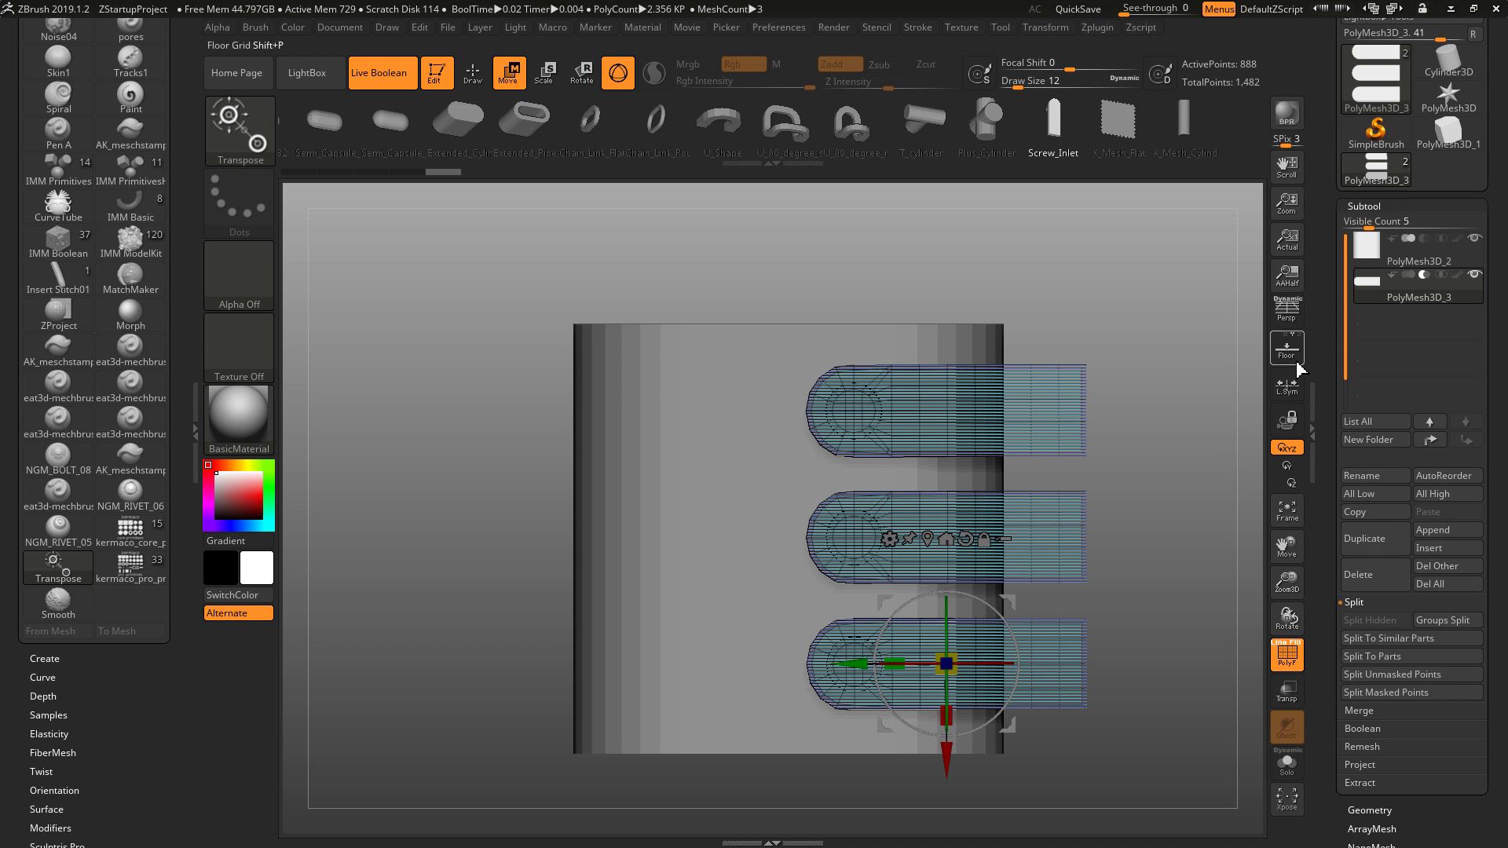
left_click(1286, 656)
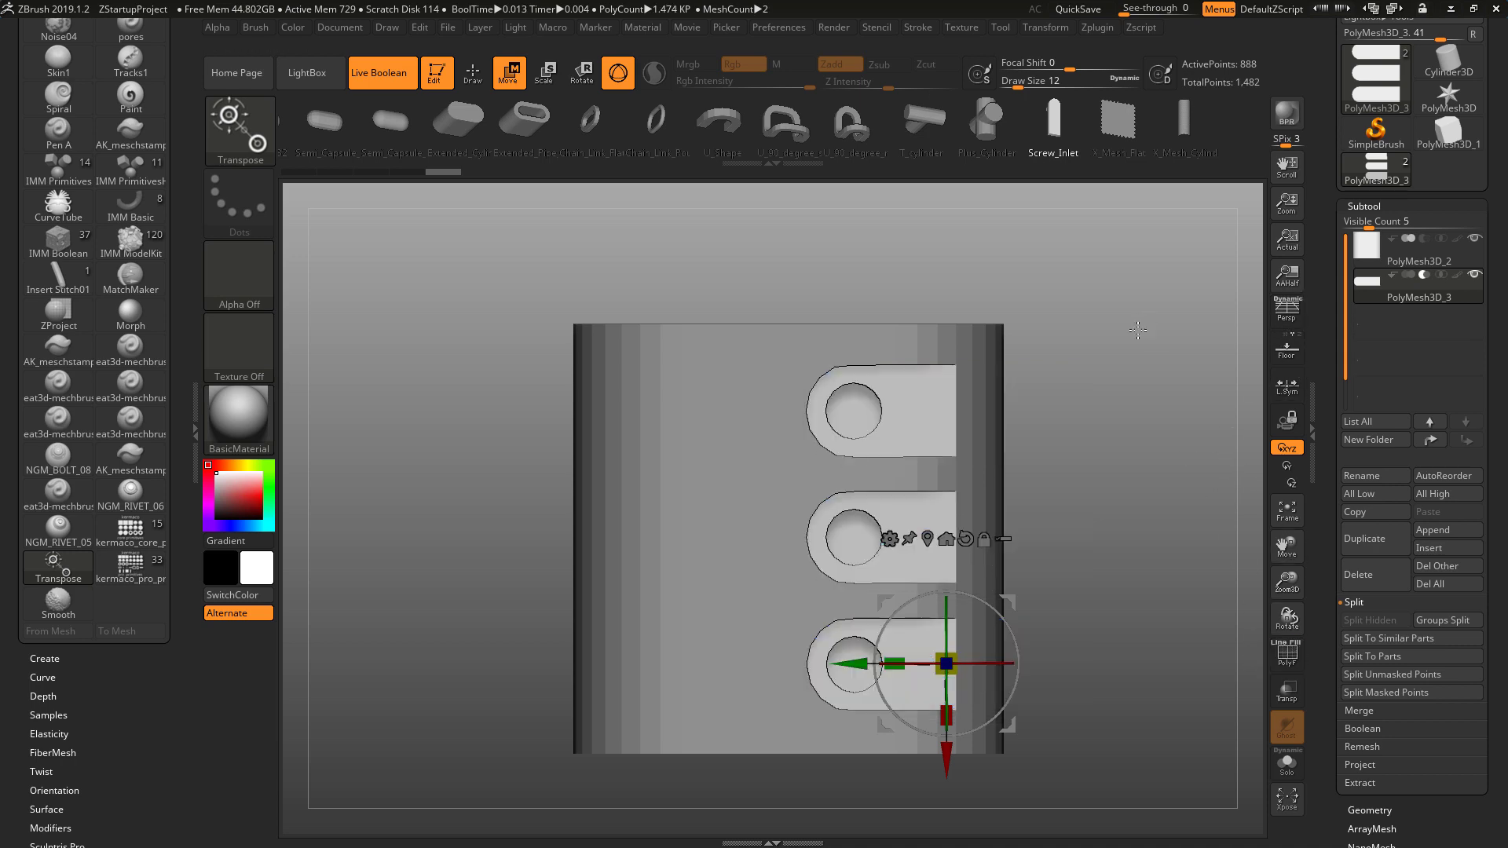
left_click_drag(1138, 330, 888, 493)
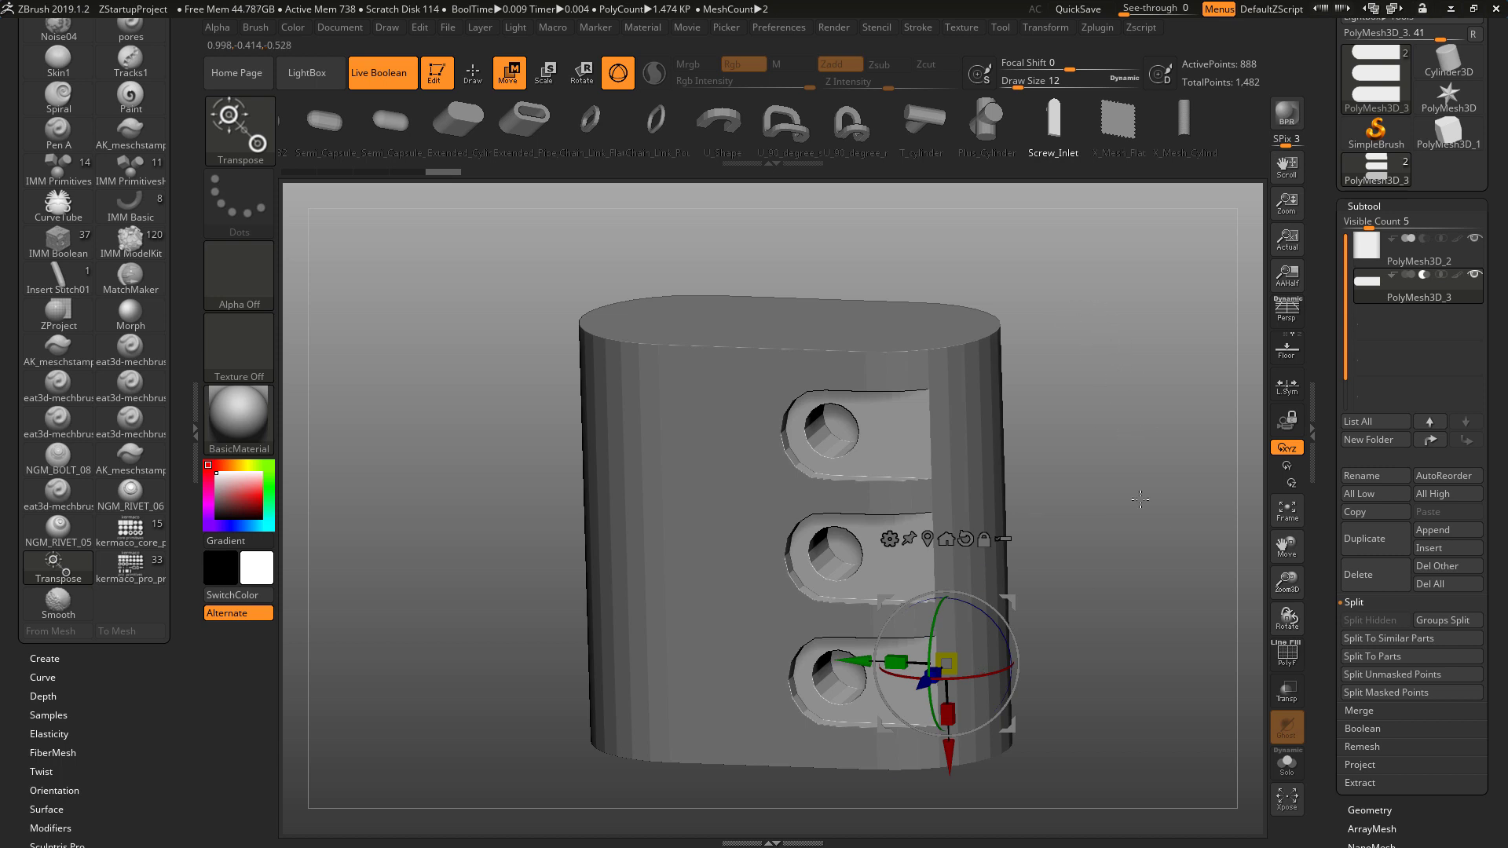
left_click_drag(1139, 499, 1131, 502, "shift")
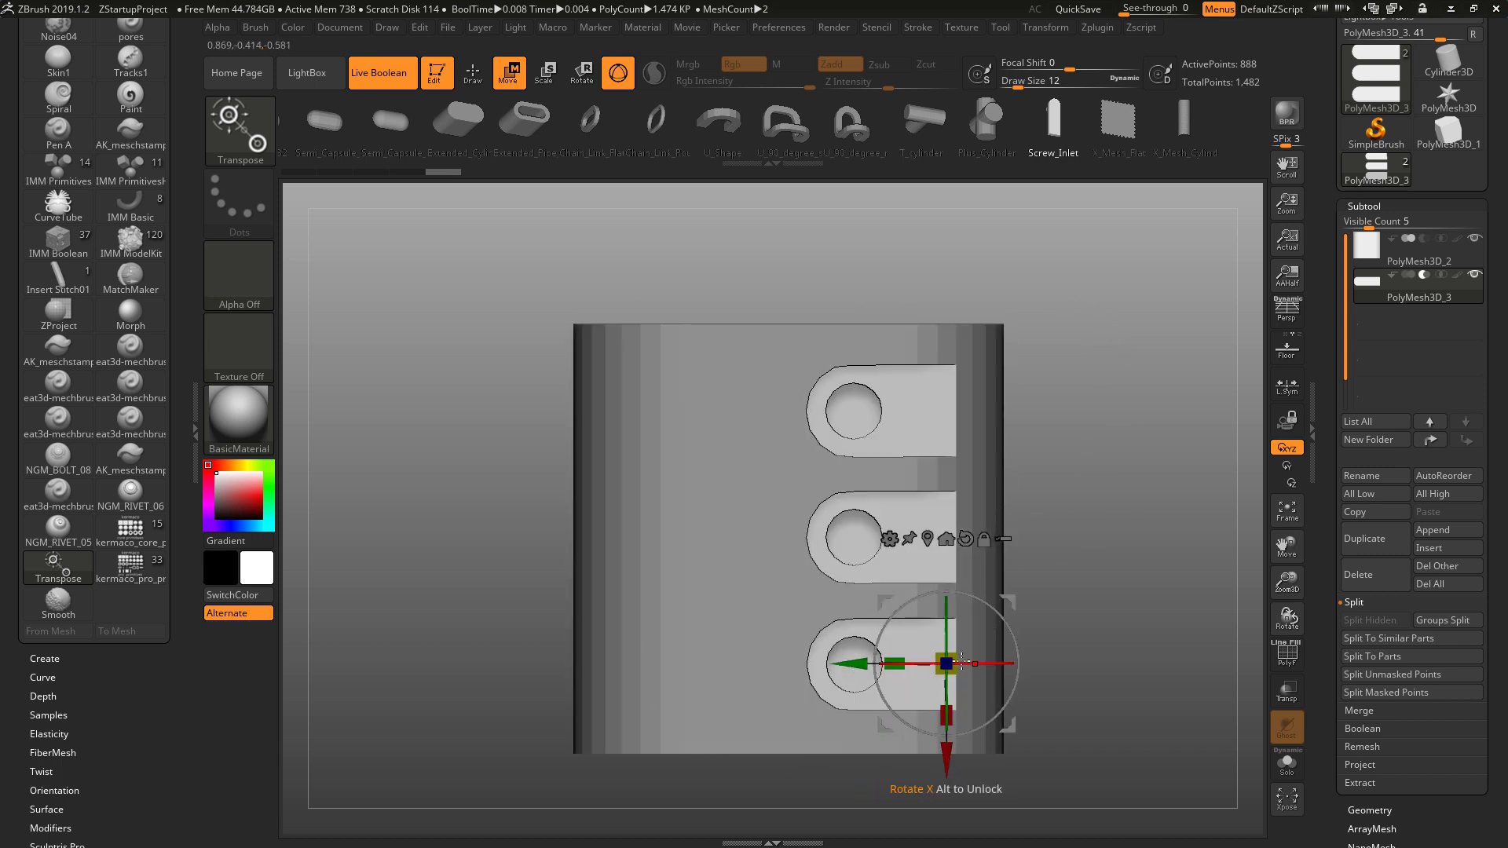
Scale the three subtracting inlets down, shift them toward the cylinder's side edge and pull them slightly outward to adjust the cut depth
left_click_drag(960, 660, 945, 700)
left_click_drag(862, 665, 900, 665)
left_click_drag(1106, 544, 1048, 567)
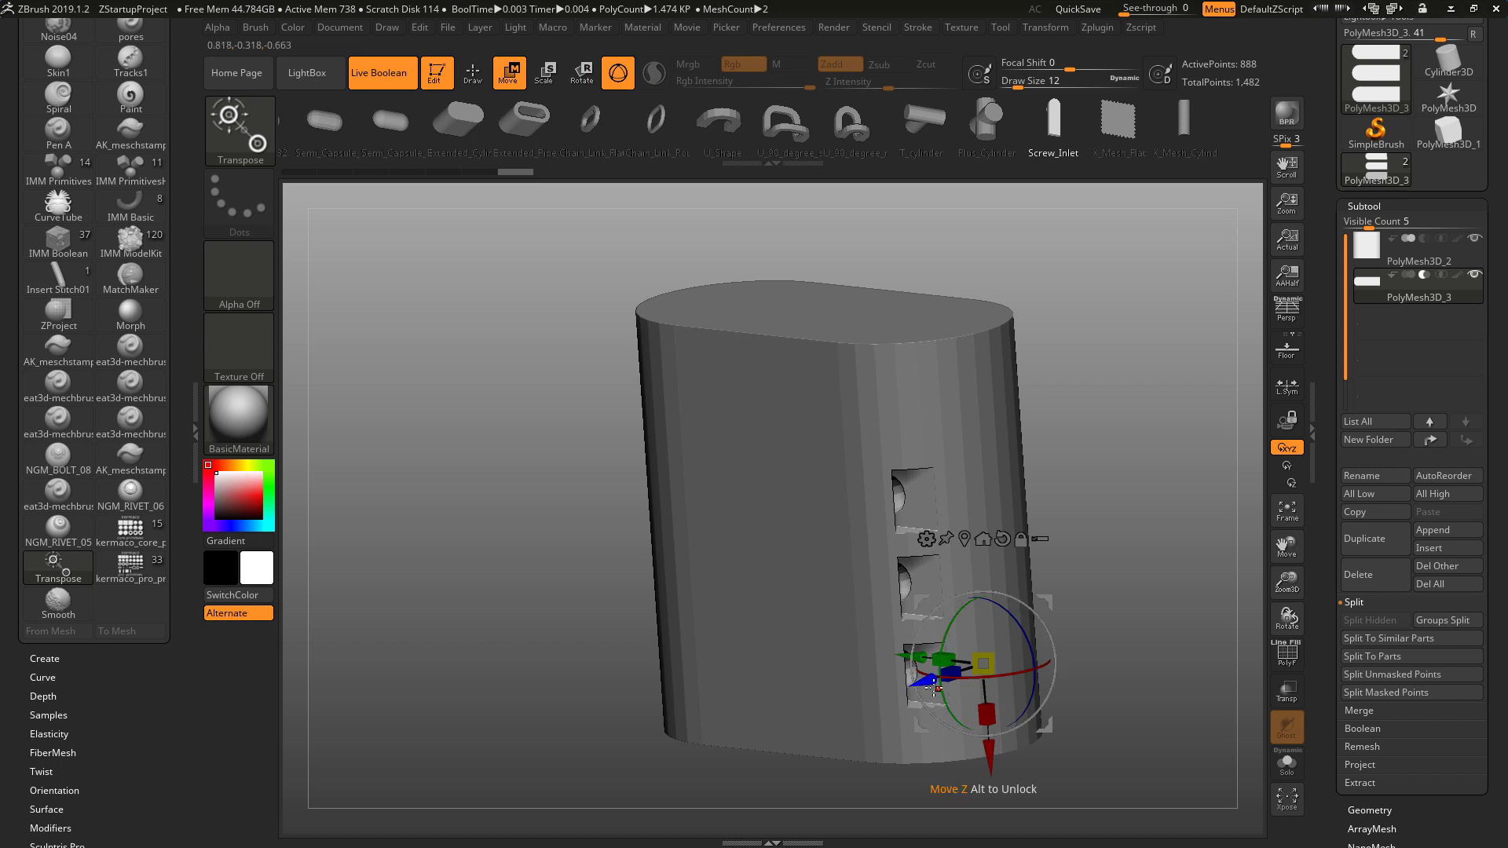
left_click_drag(933, 688, 918, 672)
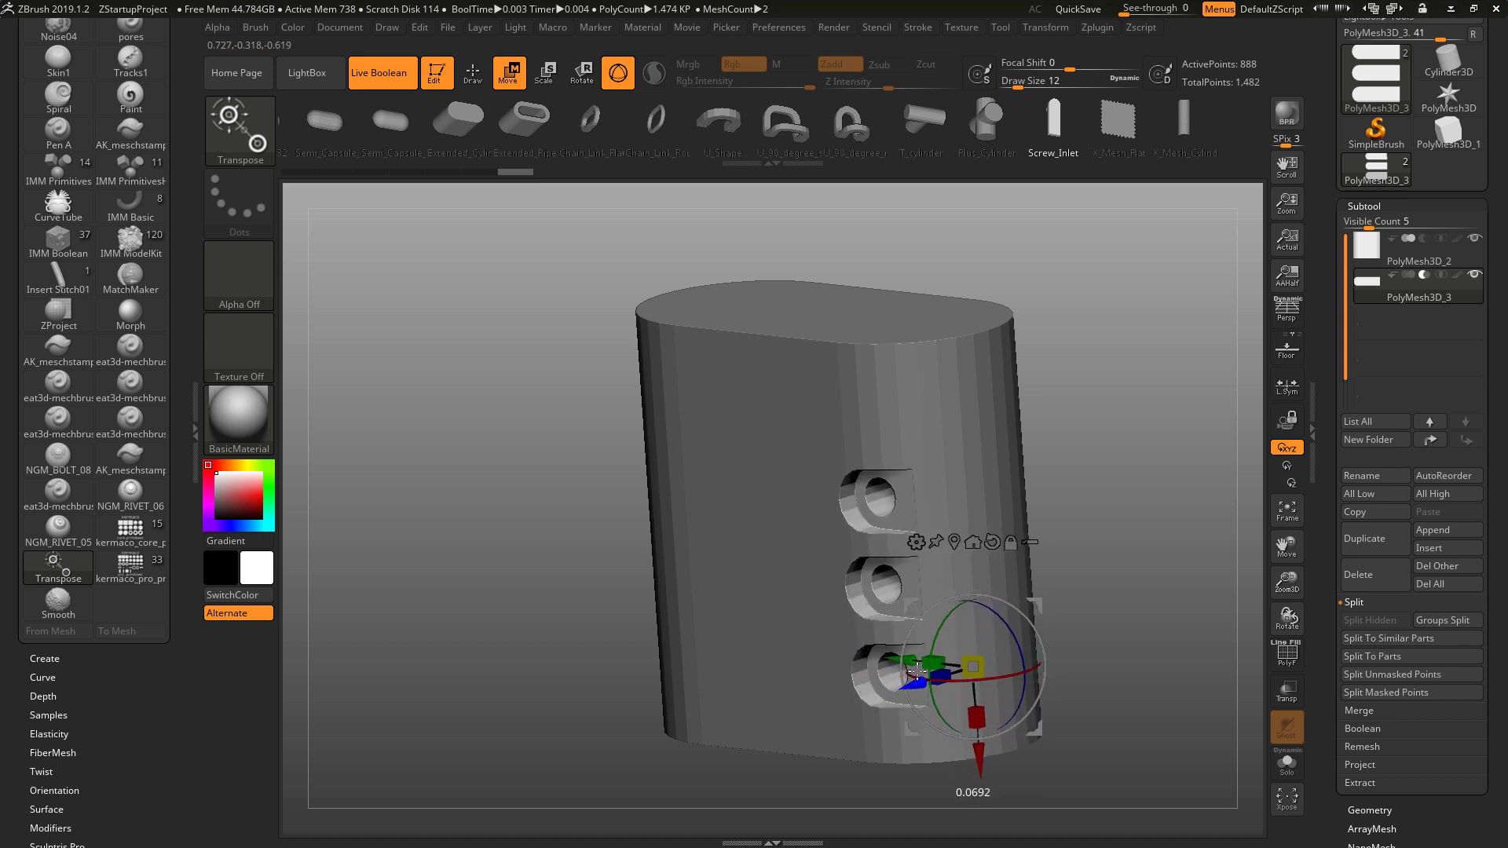
left_click_drag(1138, 336, 1161, 385, "shift")
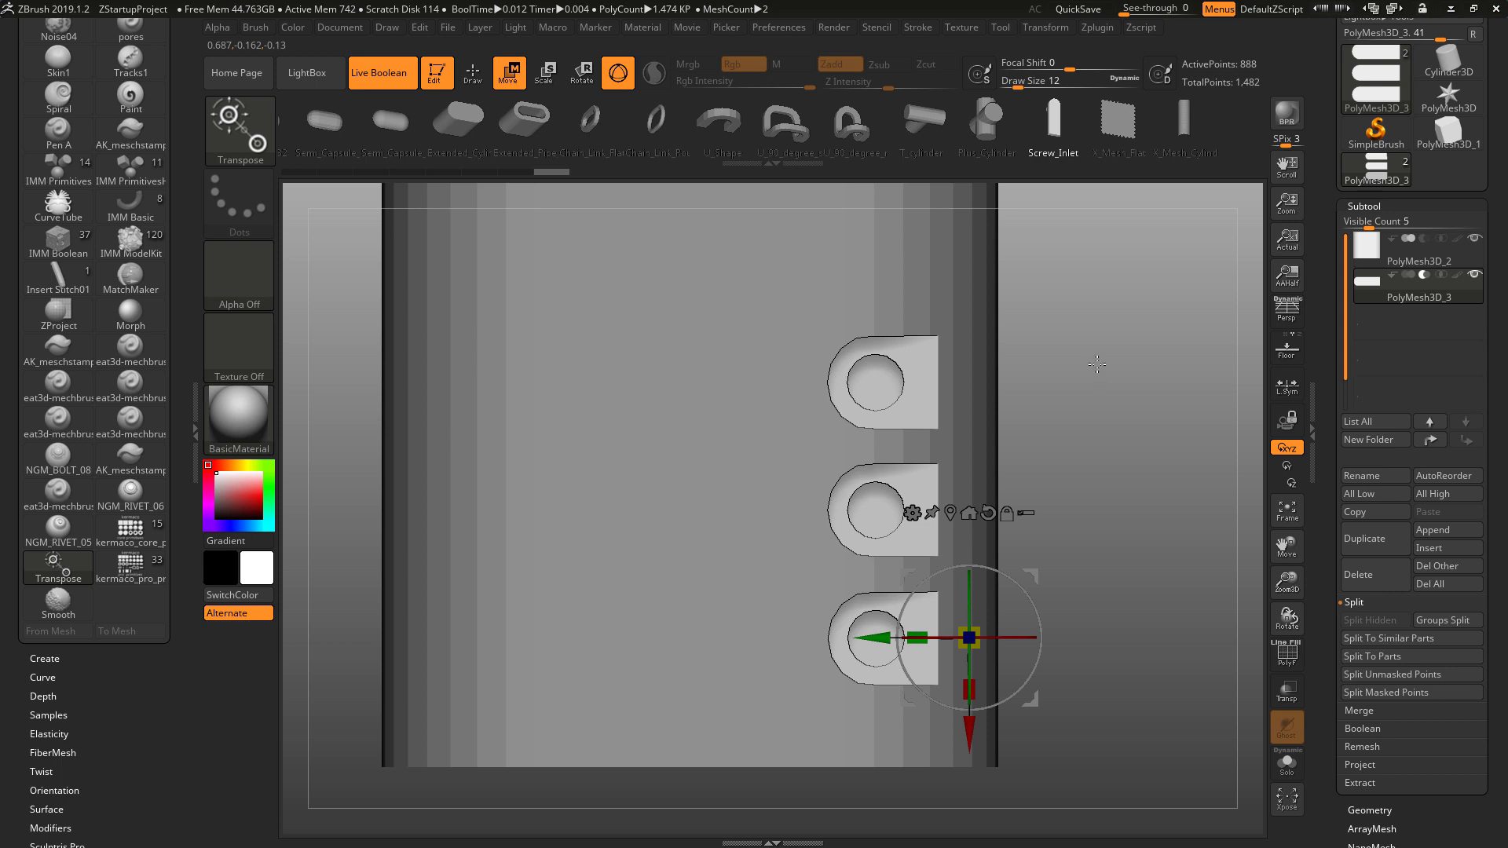
Enable Dynamic Subdivision on the inlets to smooth the recesses and inspect the rounded cuts from several angles
key("d")
left_click_drag(1062, 309, 818, 315)
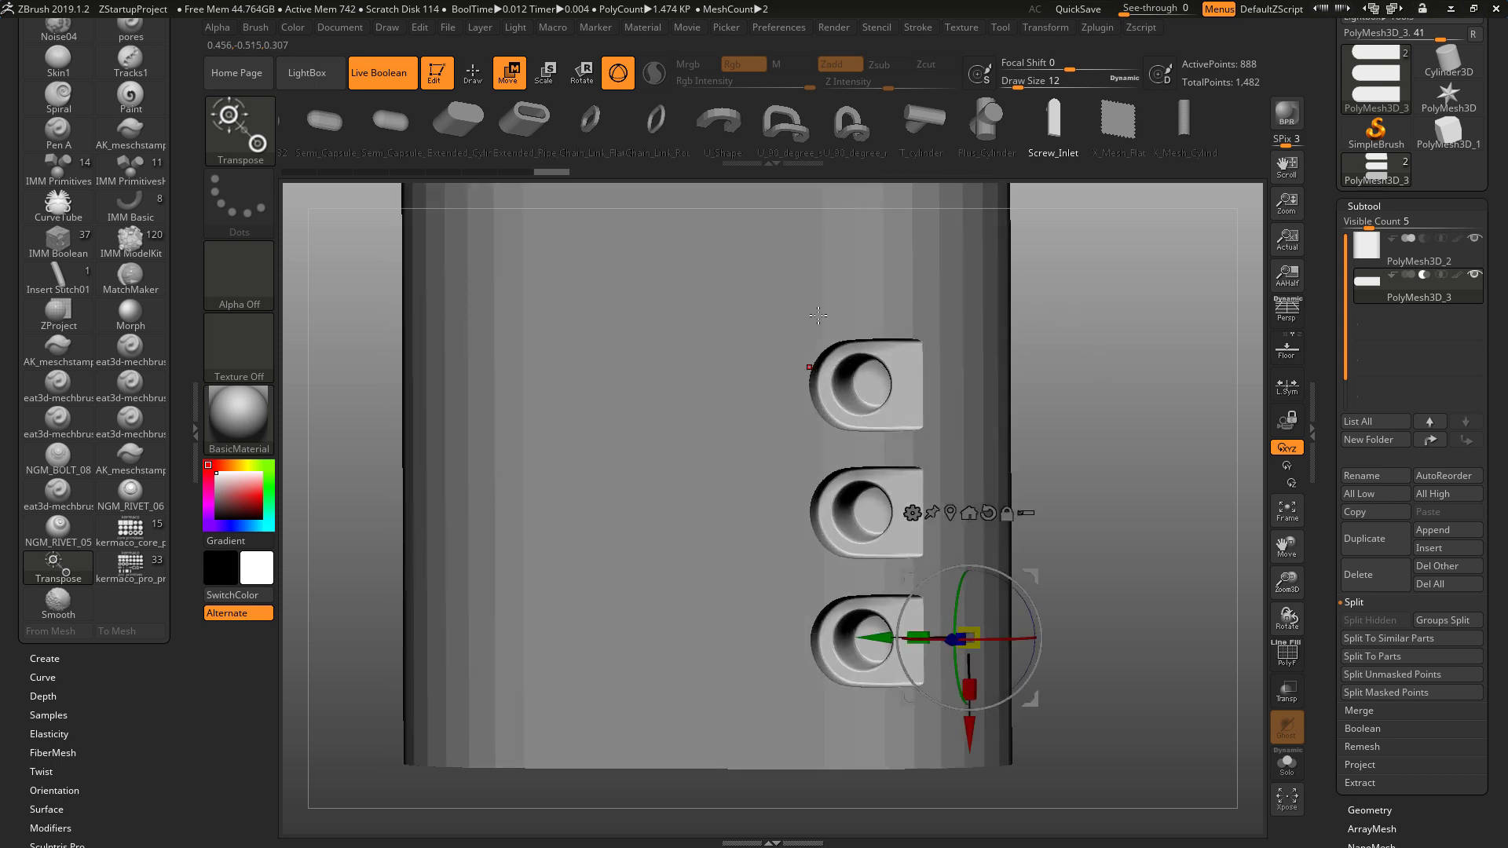
left_click_drag(1050, 369, 841, 368)
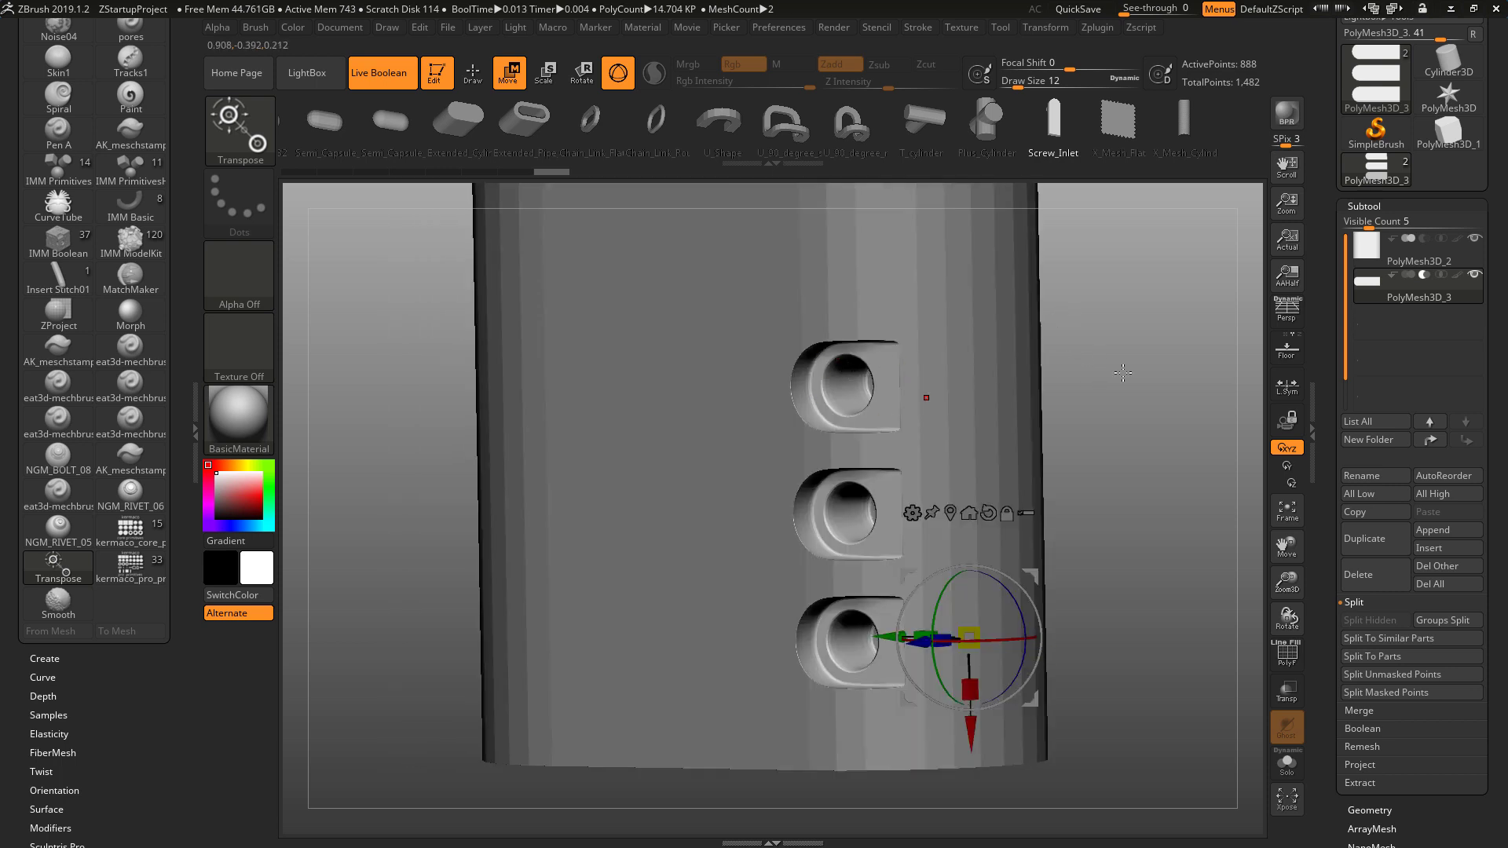
mouse_move(1123, 373)
left_mouse_down()
mouse_move(1087, 371)
mouse_move(1095, 333)
mouse_move(1140, 354)
mouse_move(1132, 396)
mouse_move(1119, 338)
mouse_move(1030, 348)
left_mouse_up()
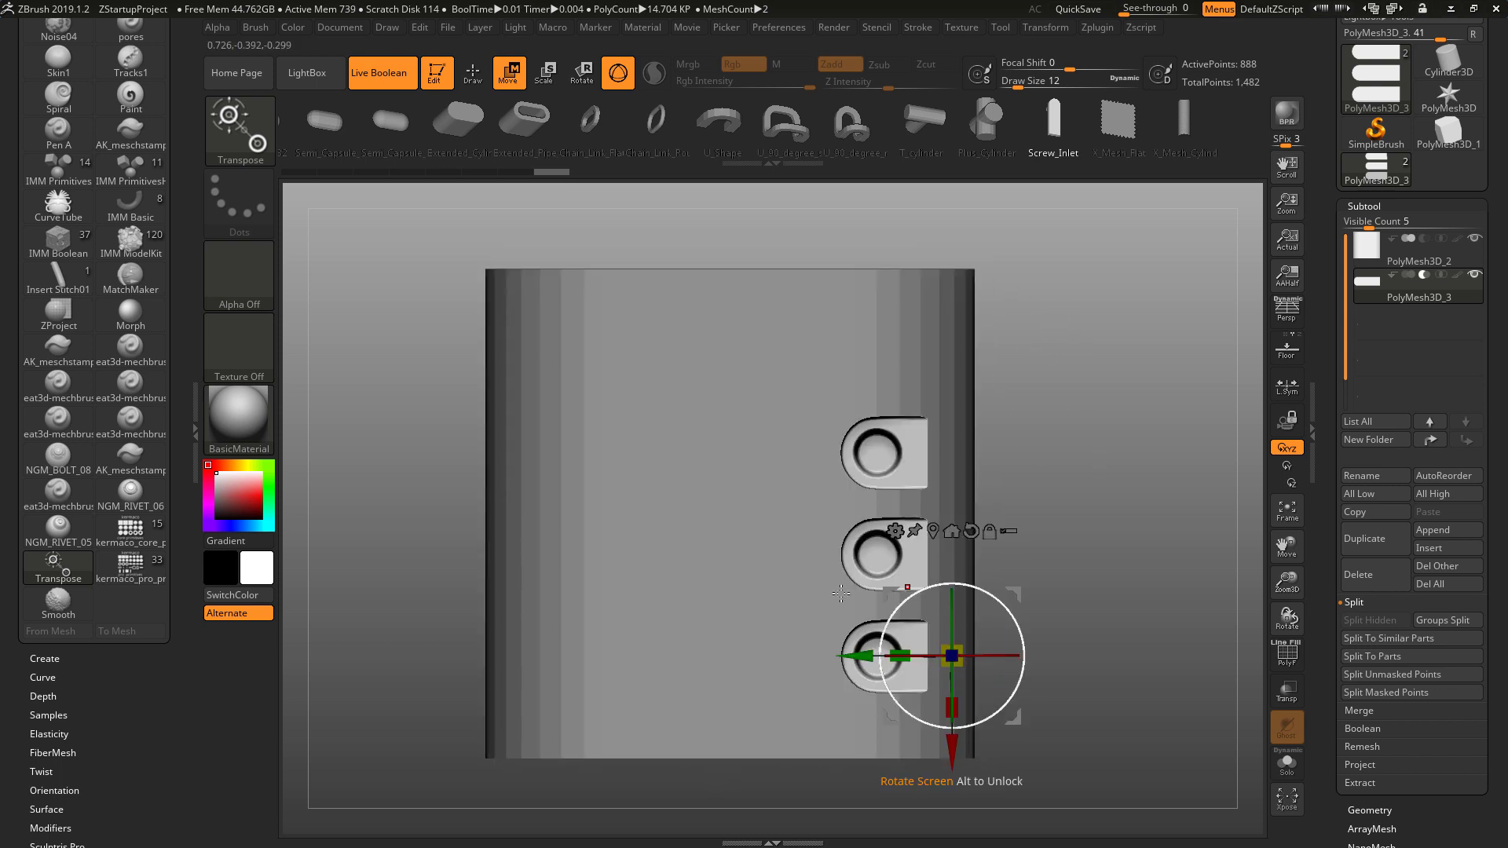
Move the three smoothed inlets away from the cylinder's side edge and readjust their depth in the front wall
left_click_drag(857, 659, 792, 658)
left_click_drag(1069, 443, 1040, 493)
left_click_drag(824, 674, 818, 682)
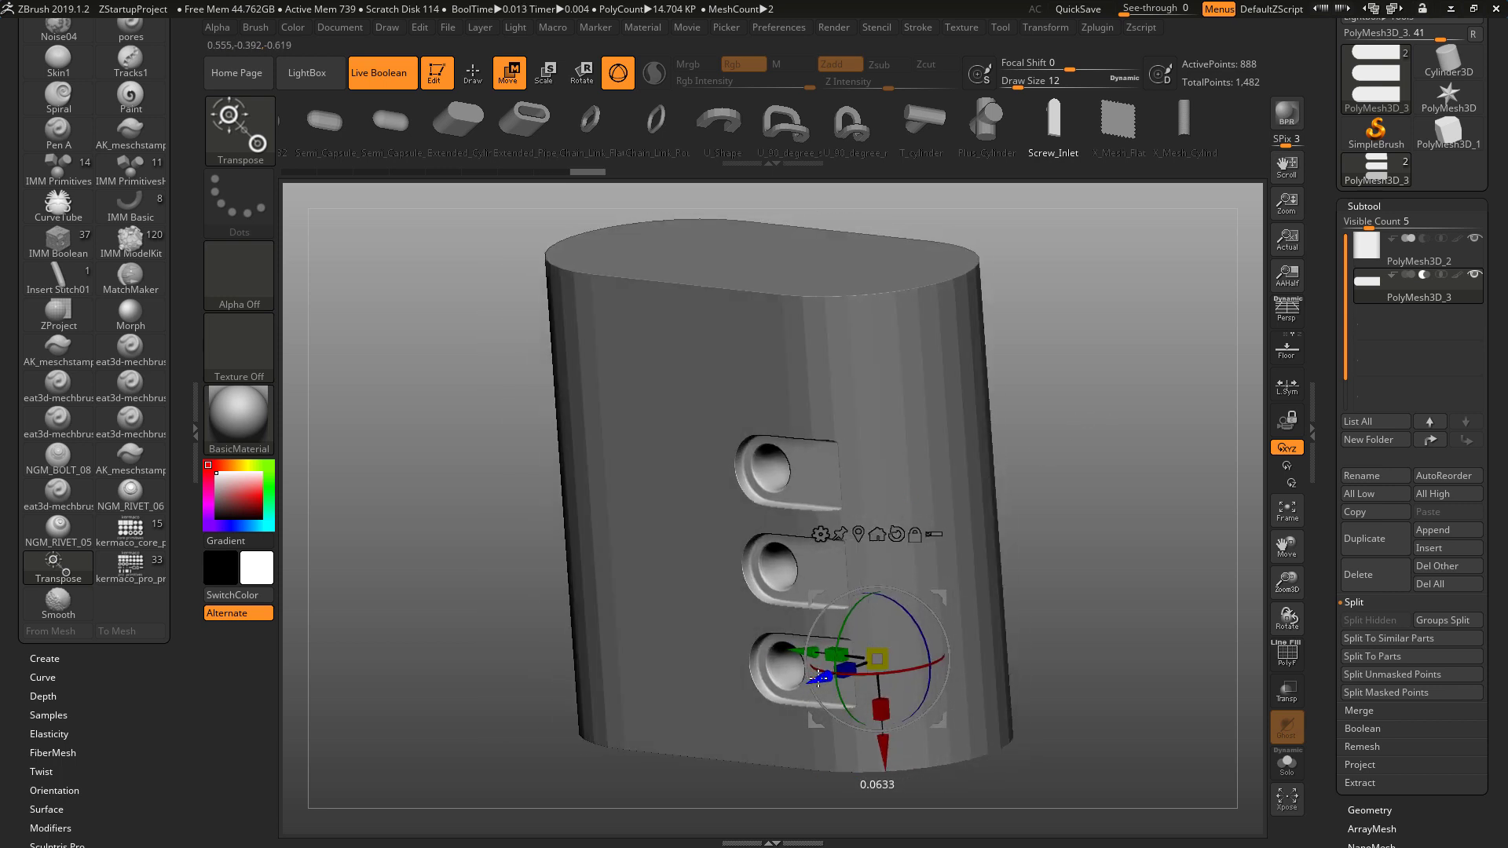
left_click_drag(1053, 541, 855, 451)
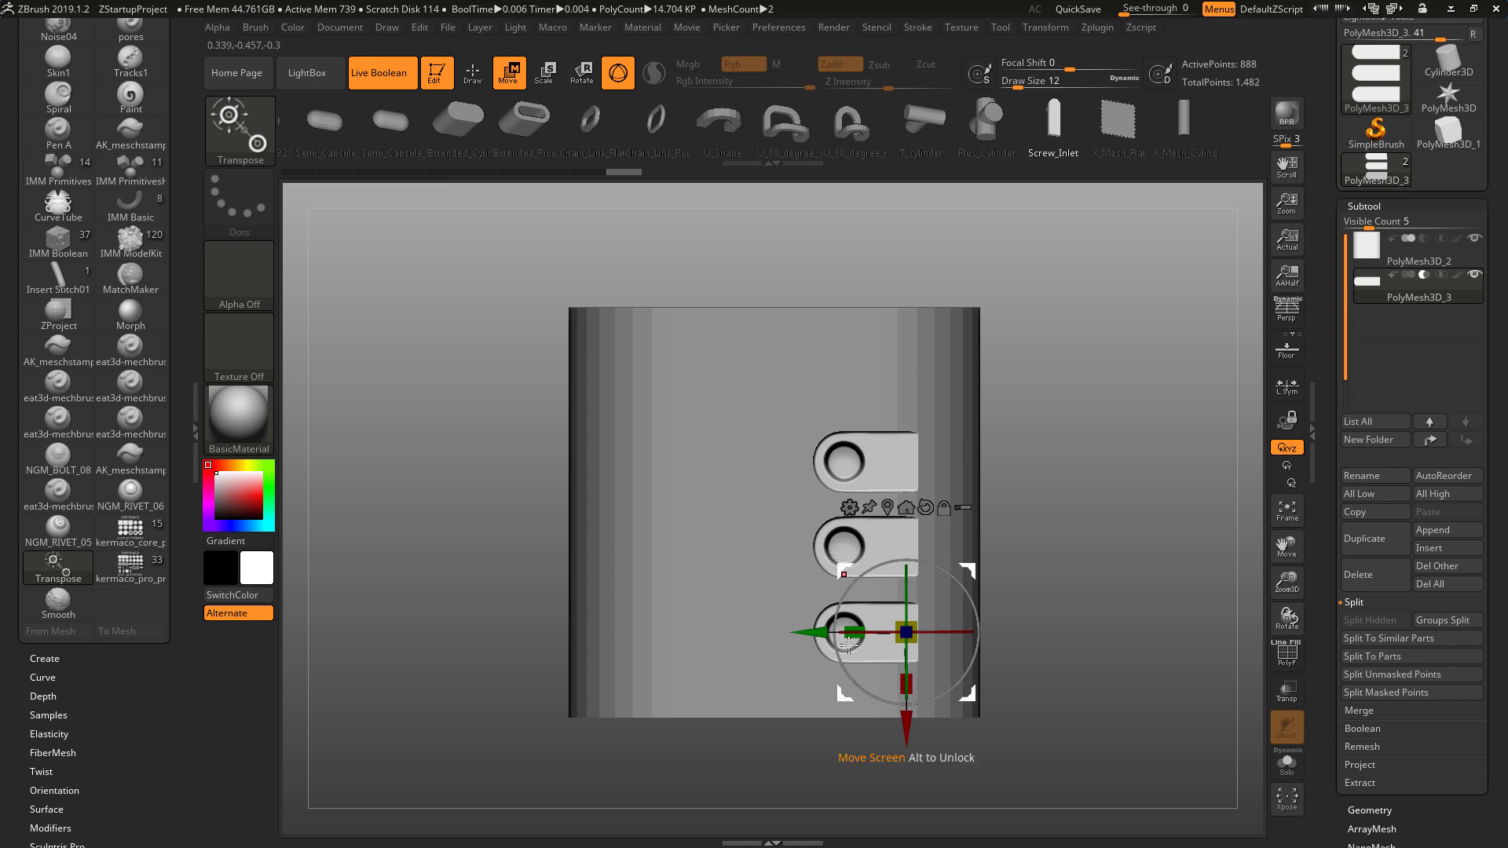
mouse_move(1062, 345)
left_mouse_down()
mouse_move(1057, 393)
mouse_move(1040, 361)
left_mouse_up()
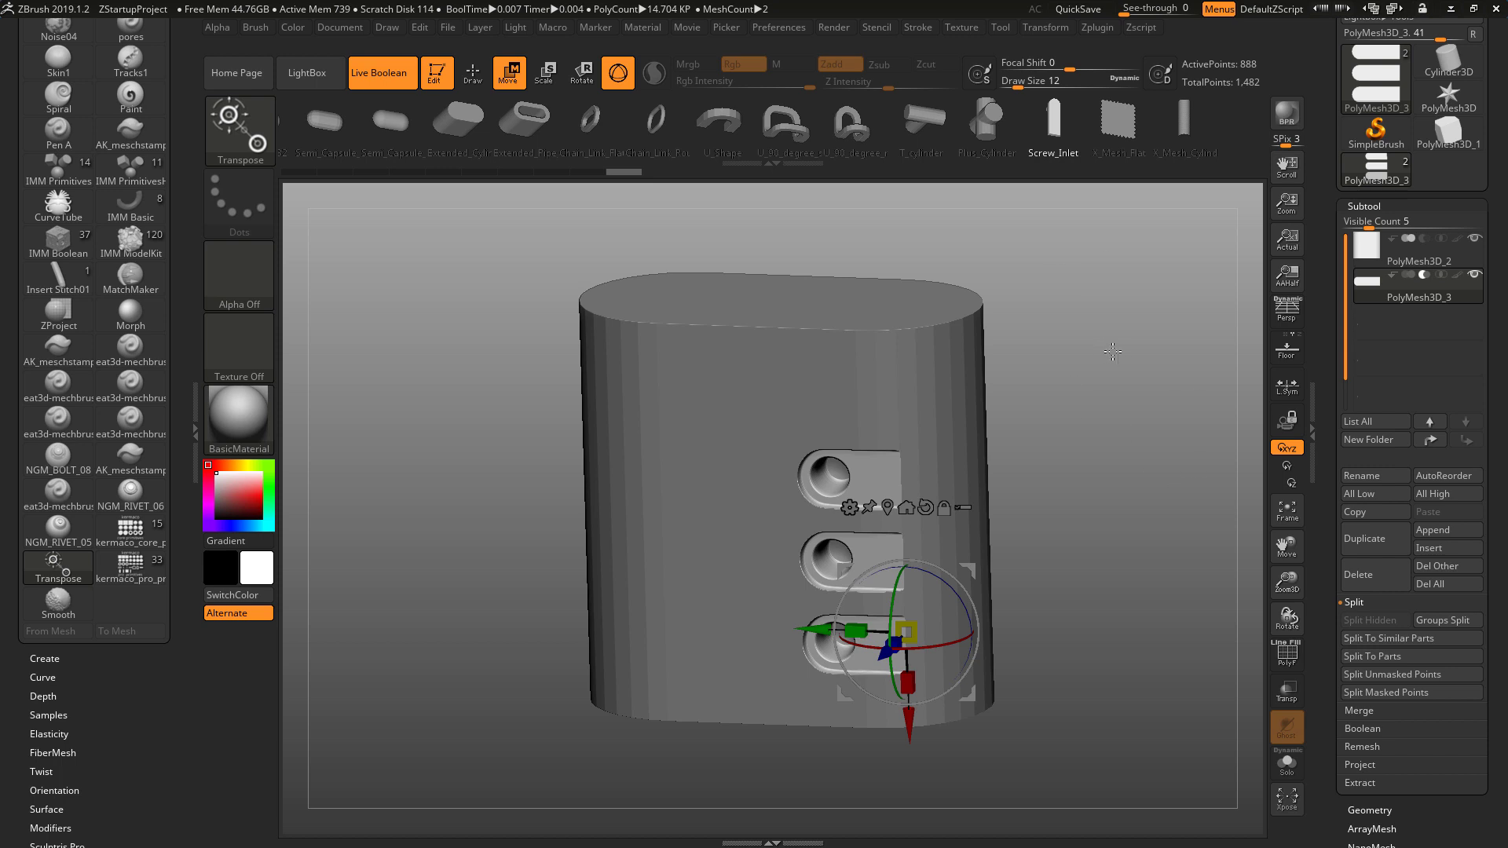
left_click_drag(1053, 342, 1041, 349, "shift")
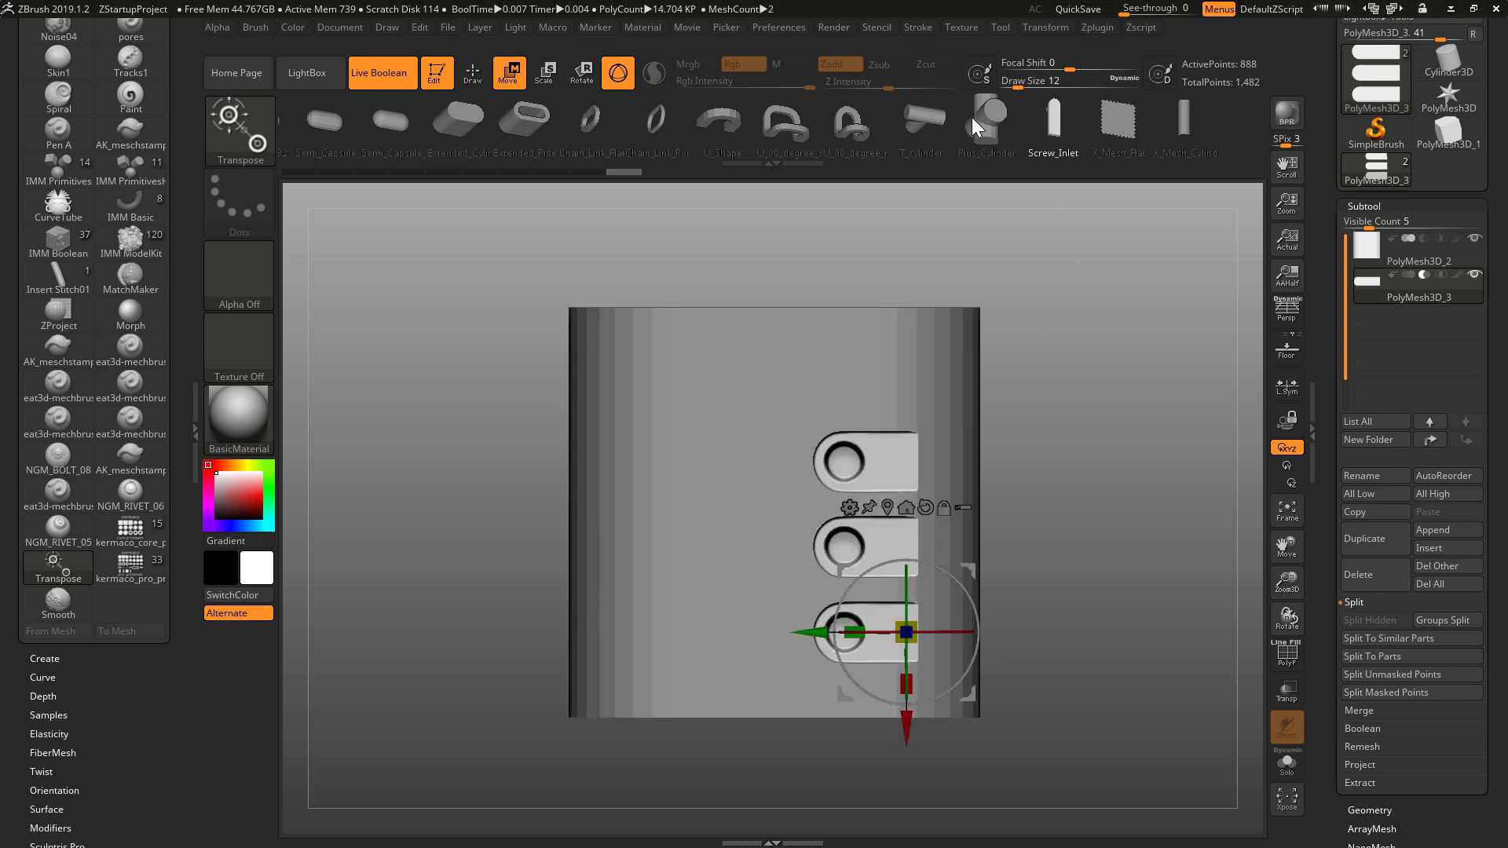
Delete the subtool with the three inlets, keeping only the extended cylinder
left_click(1372, 296)
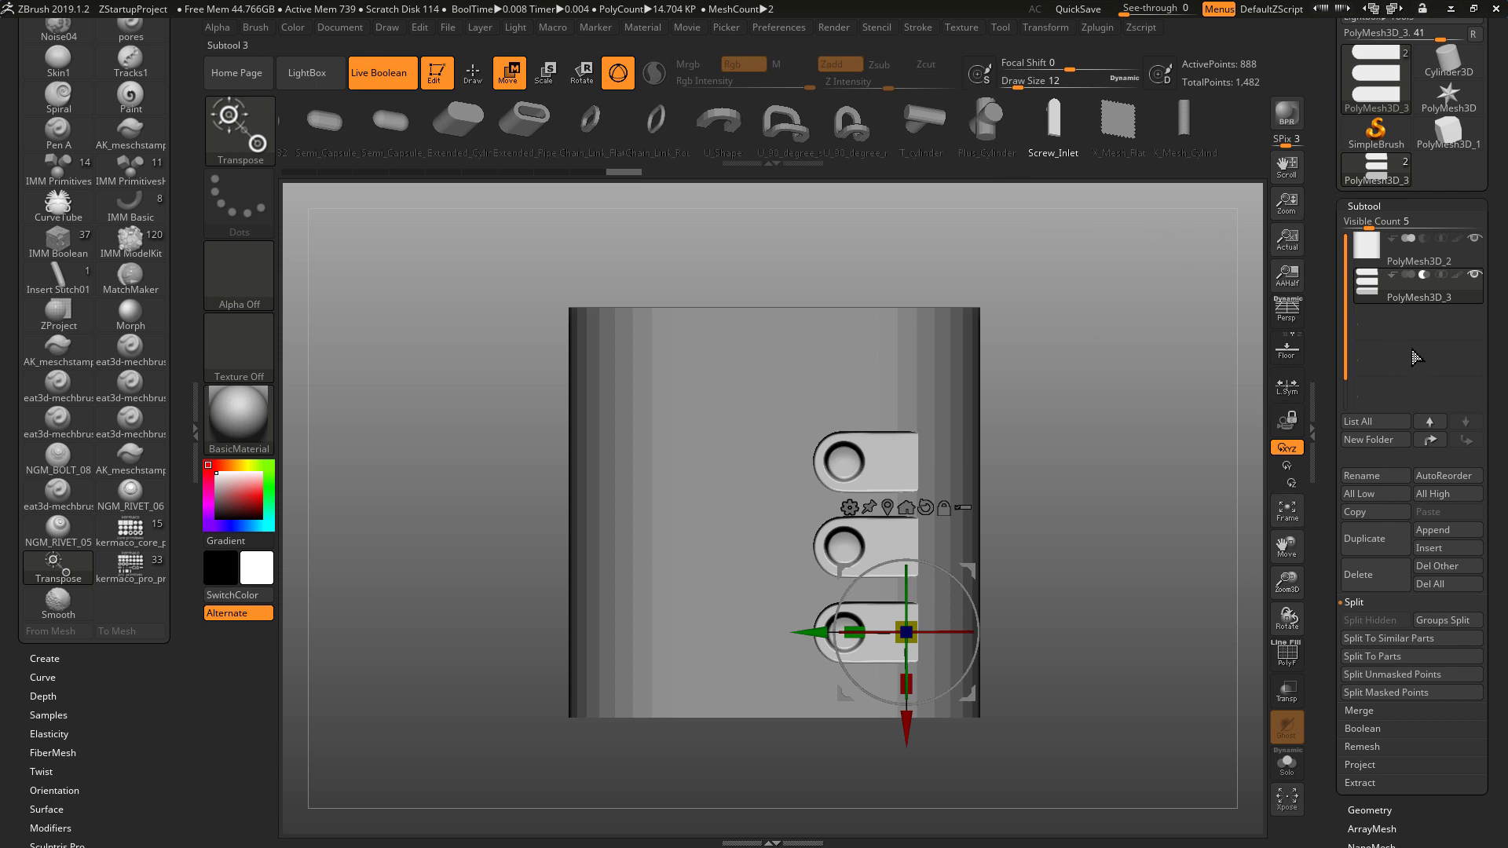
left_click(1391, 570)
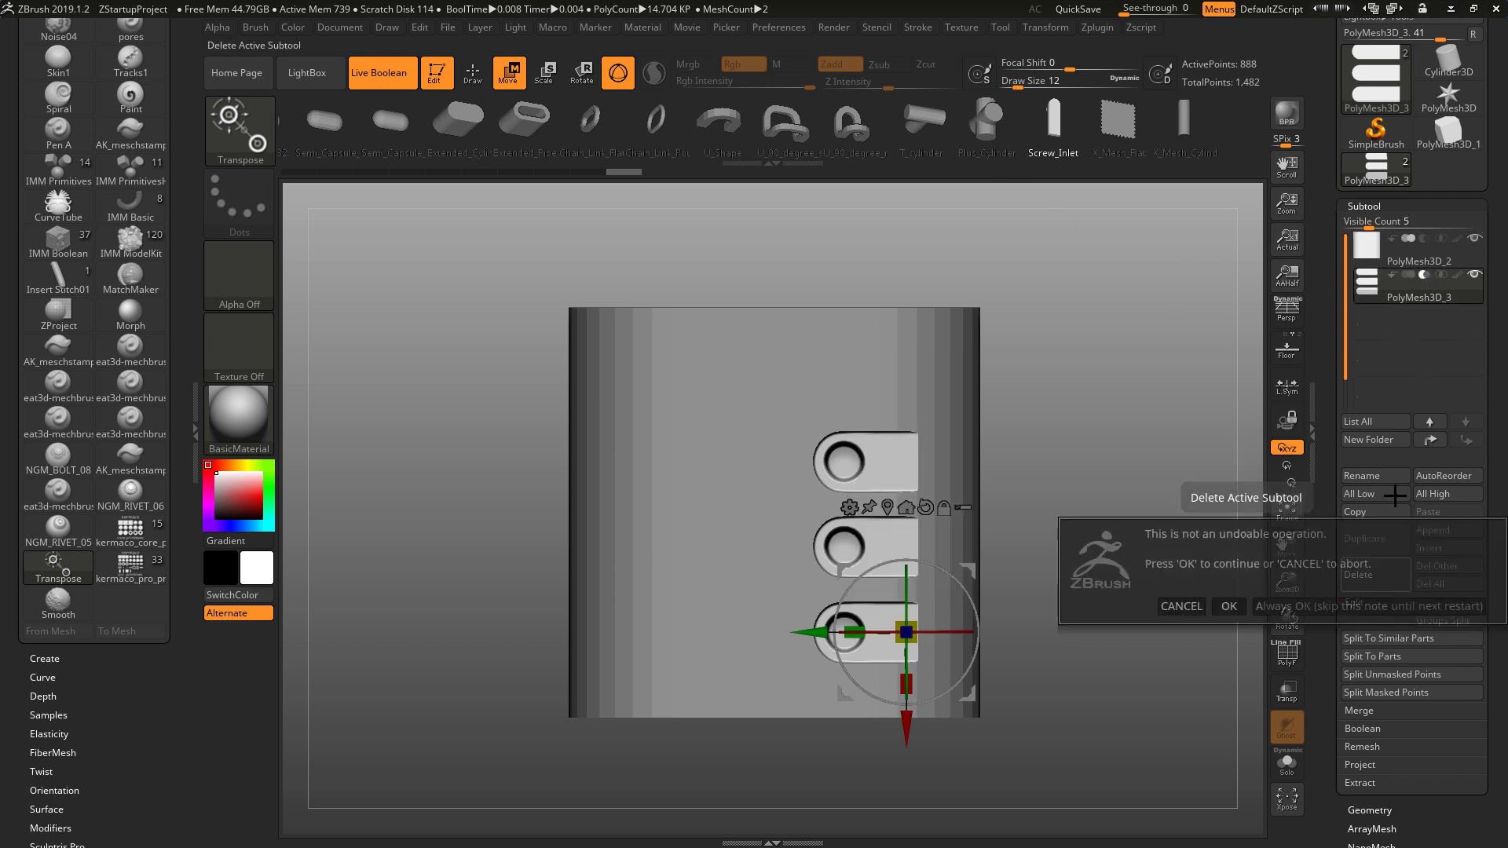
left_click(1284, 614)
left_click_drag(1100, 377, 1141, 503)
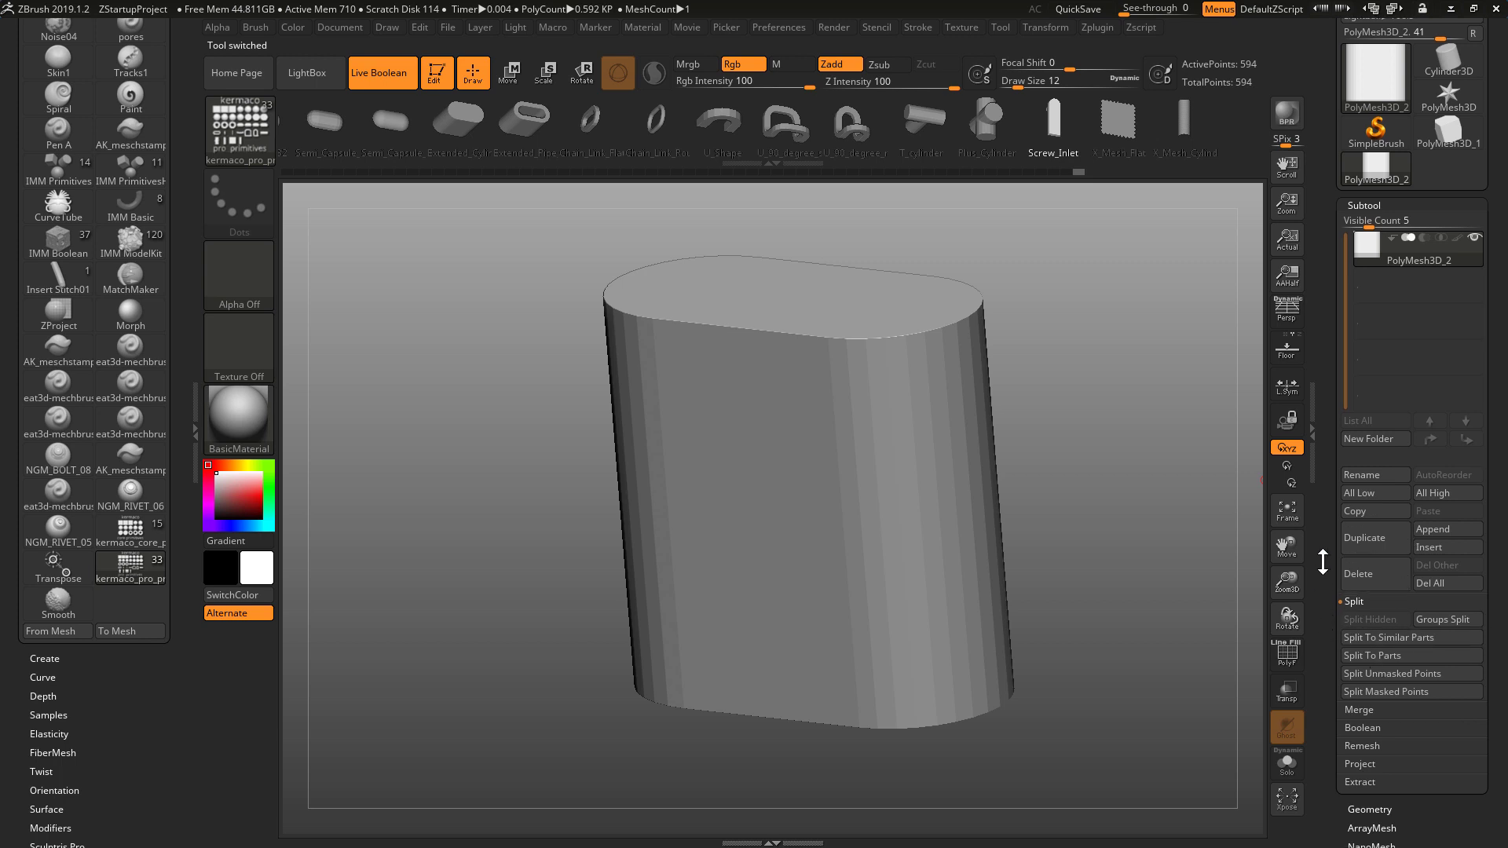
Replace the extended cylinder with the Screw_Inlet shape using Mesh From Brush, and show its polyframe in a side view
left_click(1369, 810)
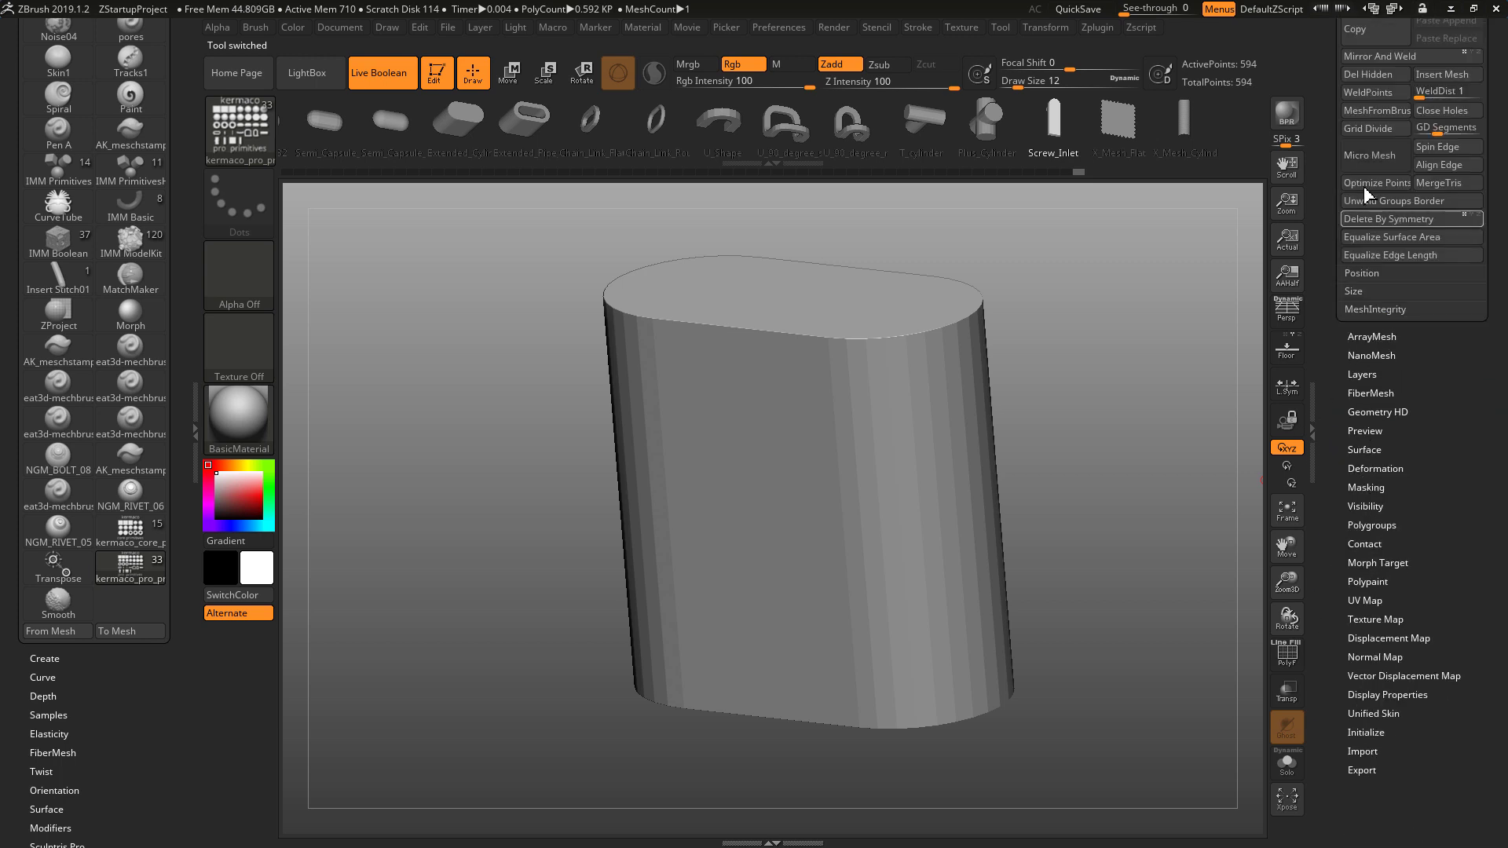
left_click(1364, 94)
left_click_drag(1084, 343, 1054, 347)
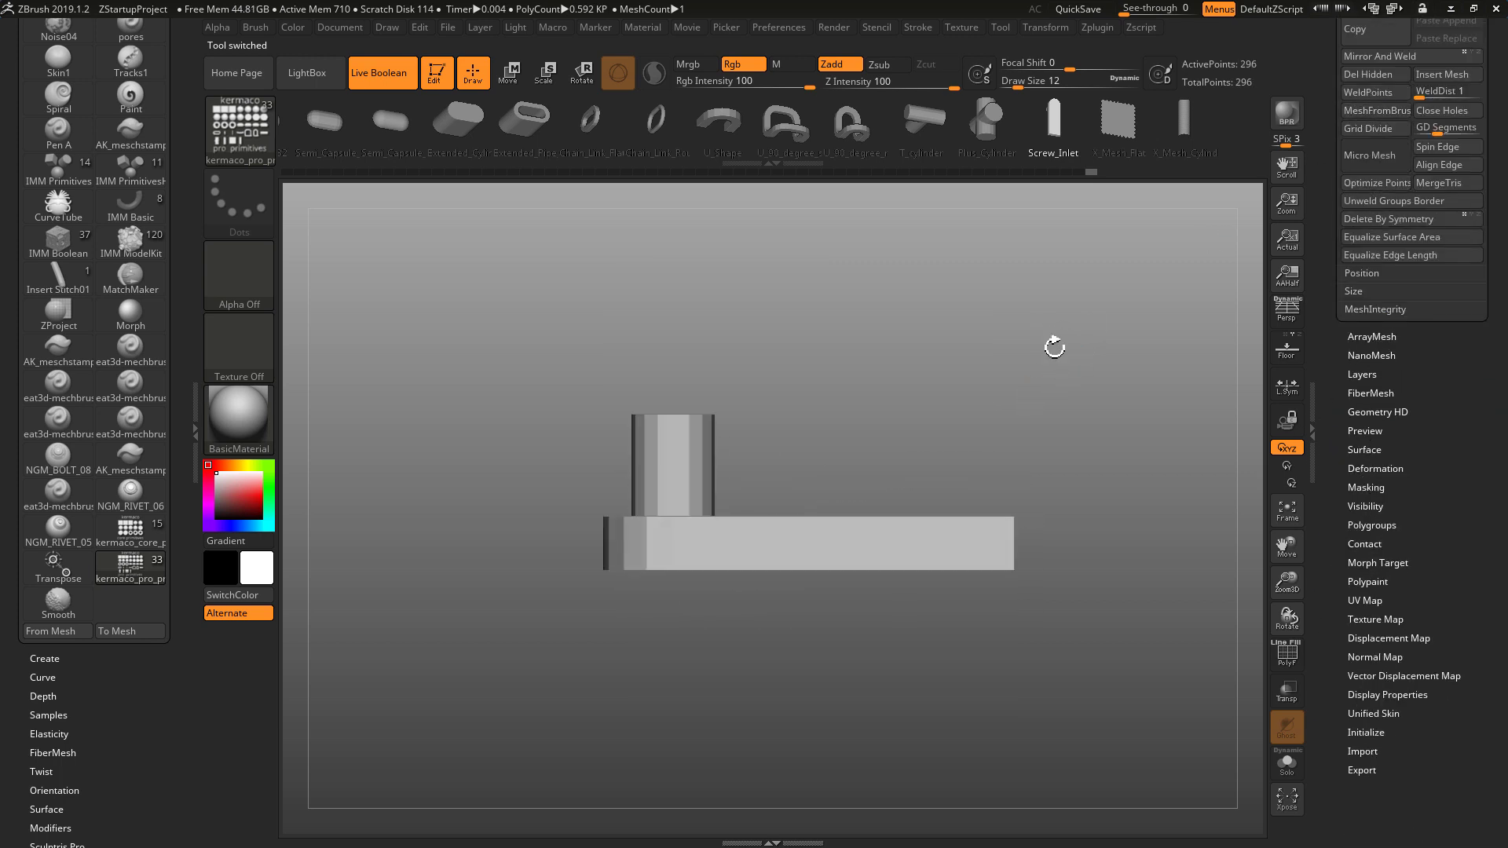
left_click(1287, 664)
left_click_drag(1065, 401, 925, 389)
left_click_drag(1030, 416, 925, 404, "alt")
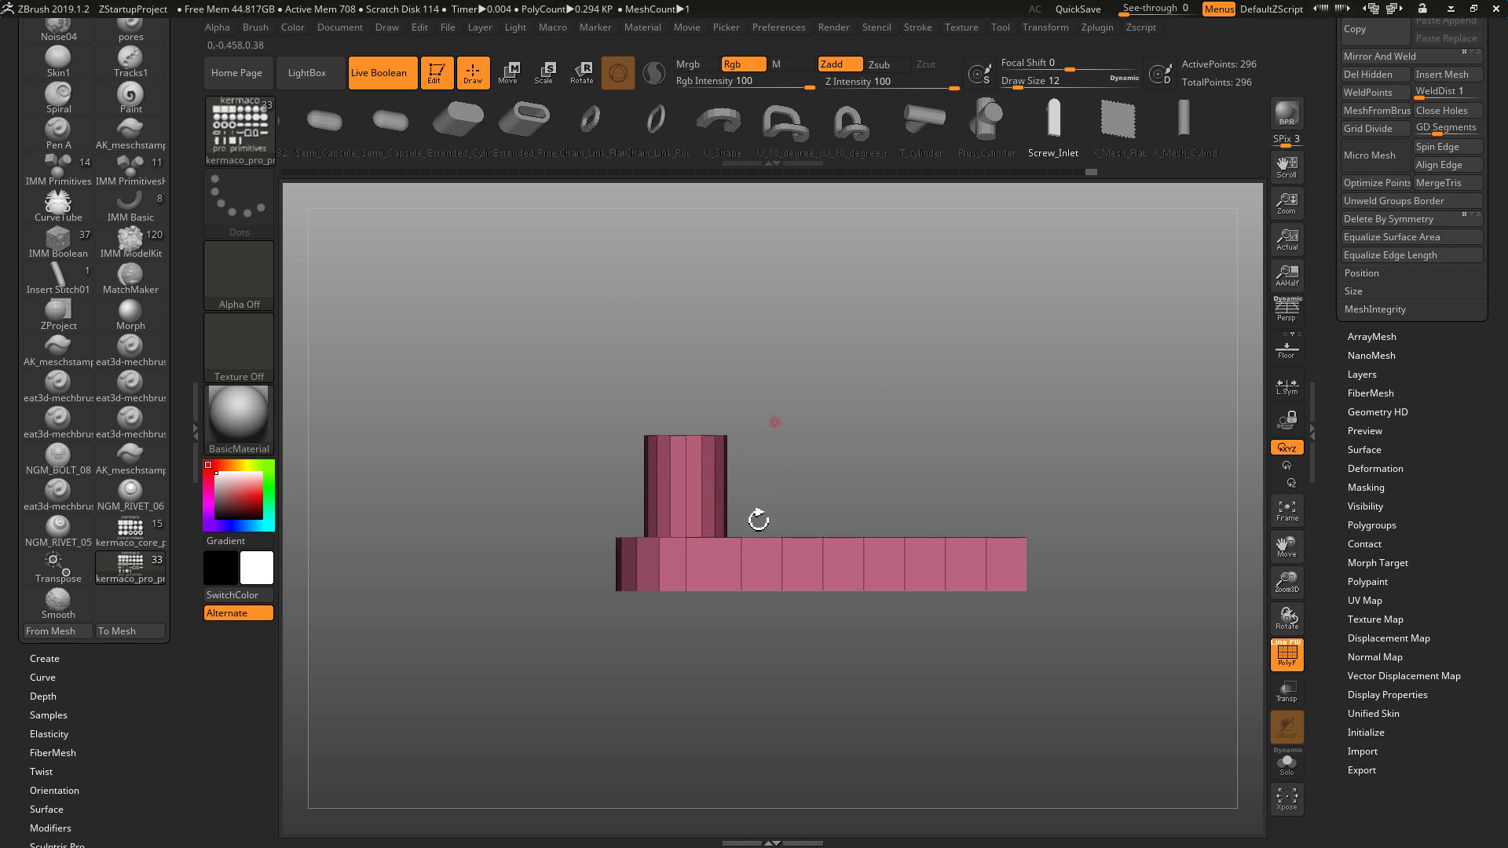
Mask the inlet's base plate and move the unmasked end of its round peg toward the plate to shorten the peg
left_click_drag(485, 511, 1171, 730, "ctrl")
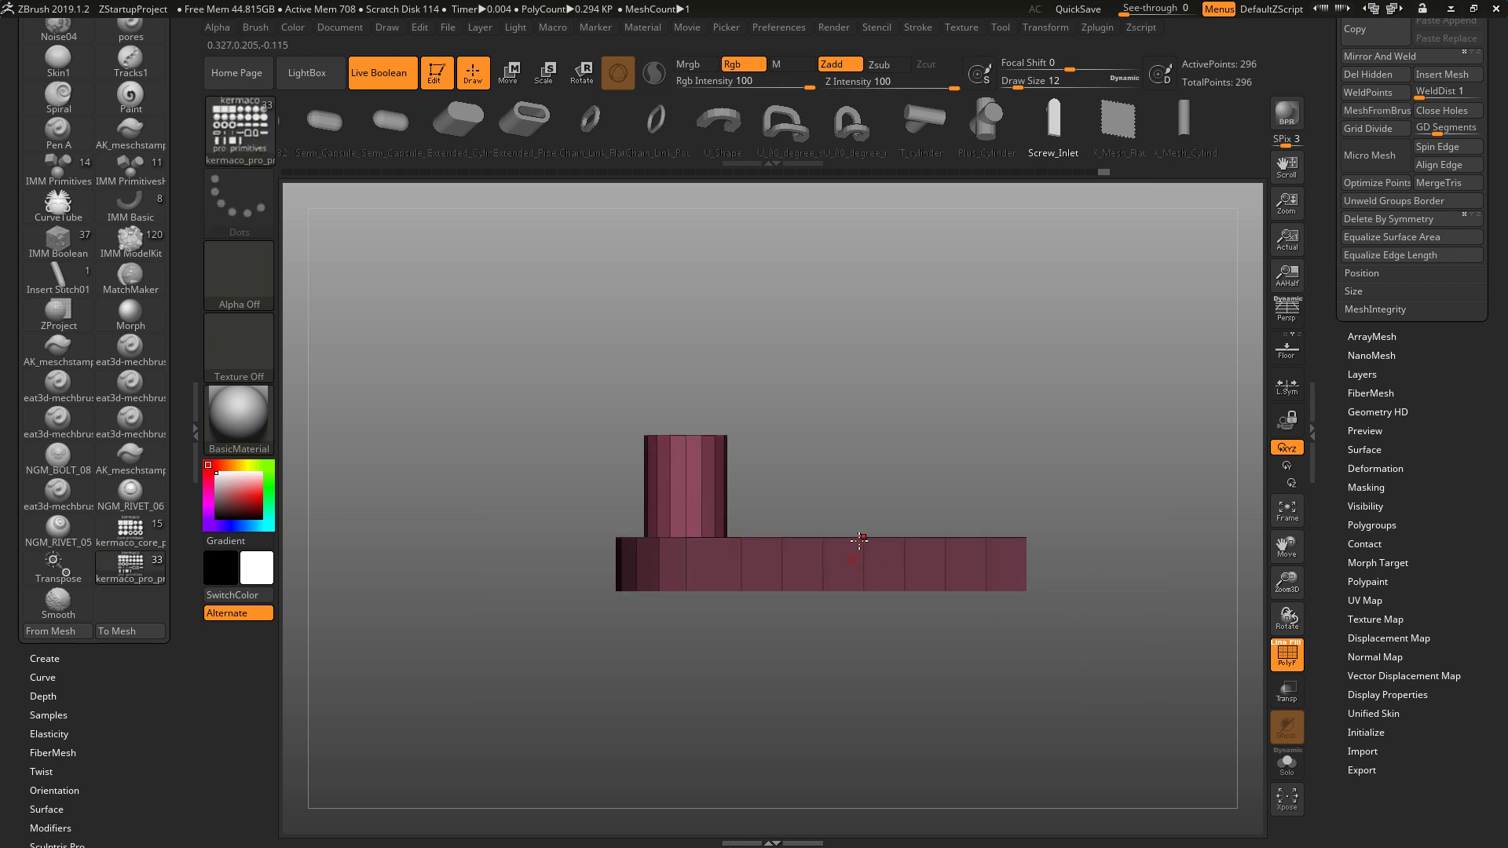
key("w")
left_click_drag(801, 485, 801, 363)
left_click_drag(989, 360, 786, 424)
left_click_drag(724, 402, 750, 570)
left_click_drag(991, 349, 1017, 341, "shift")
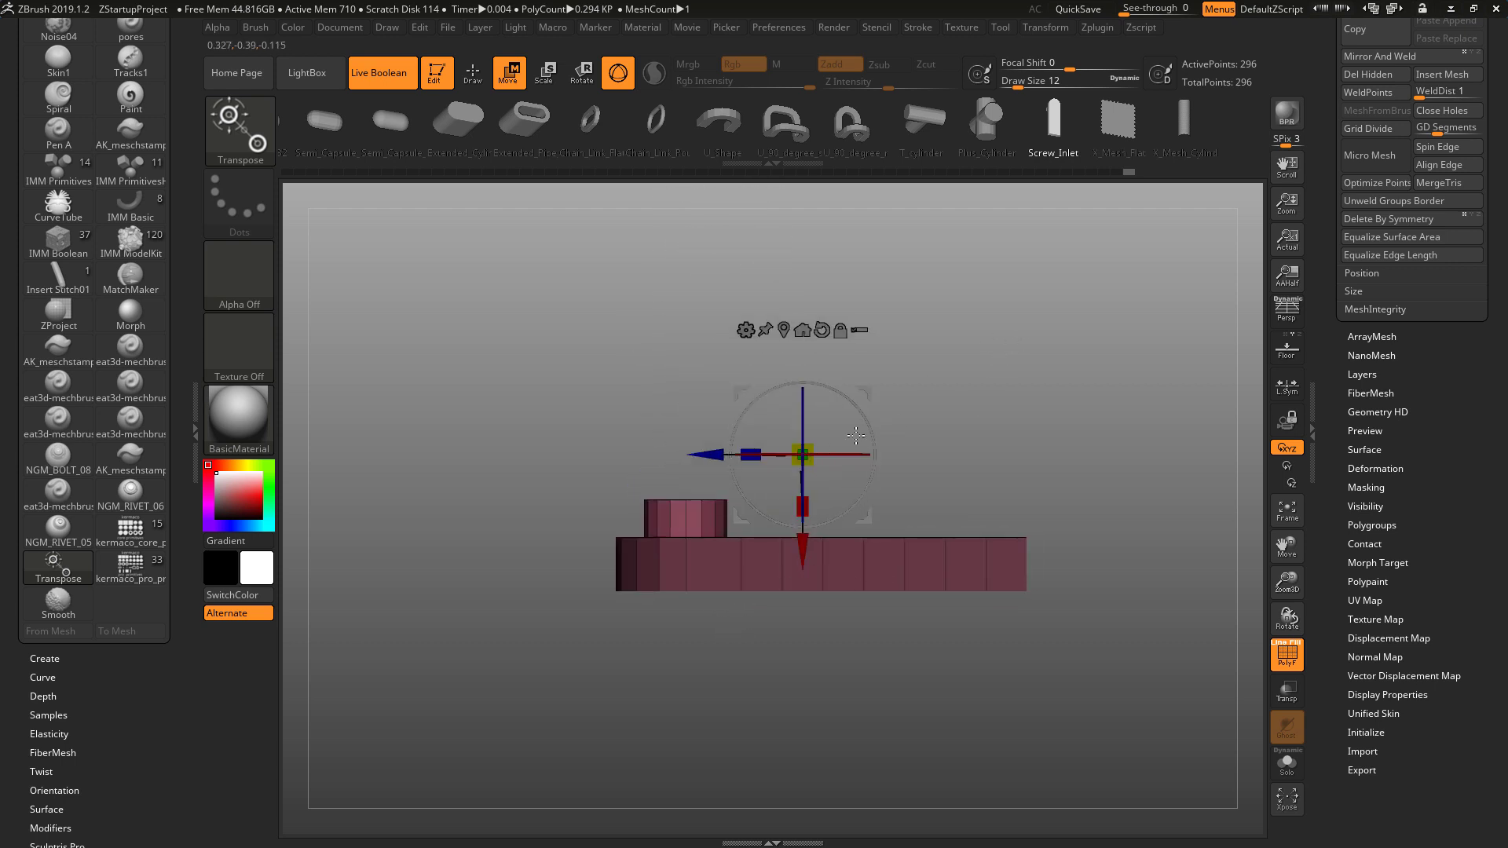
key("ctrl+z")
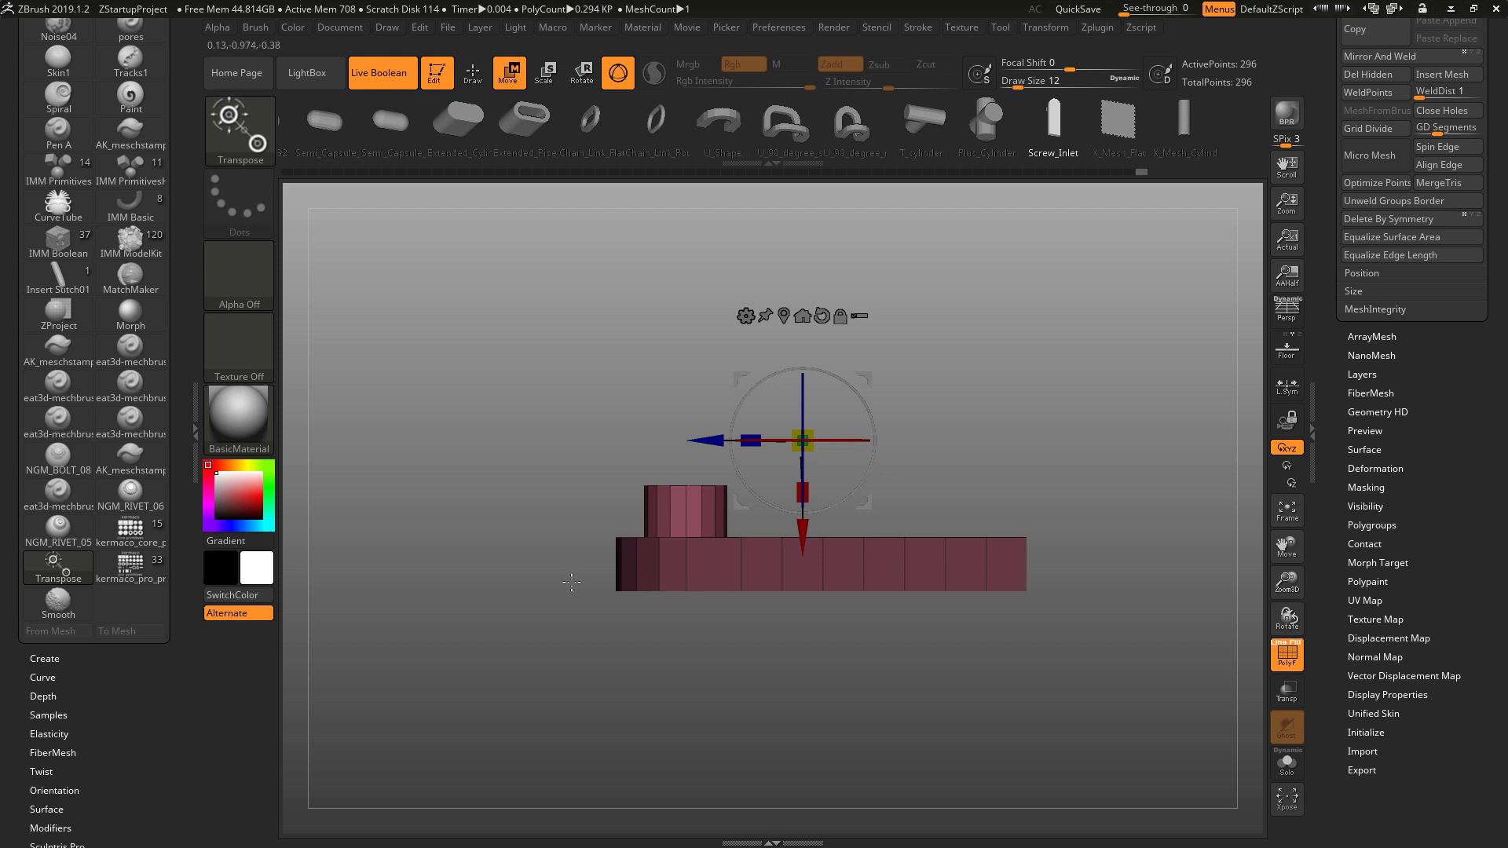
left_click_drag(951, 453, 827, 431)
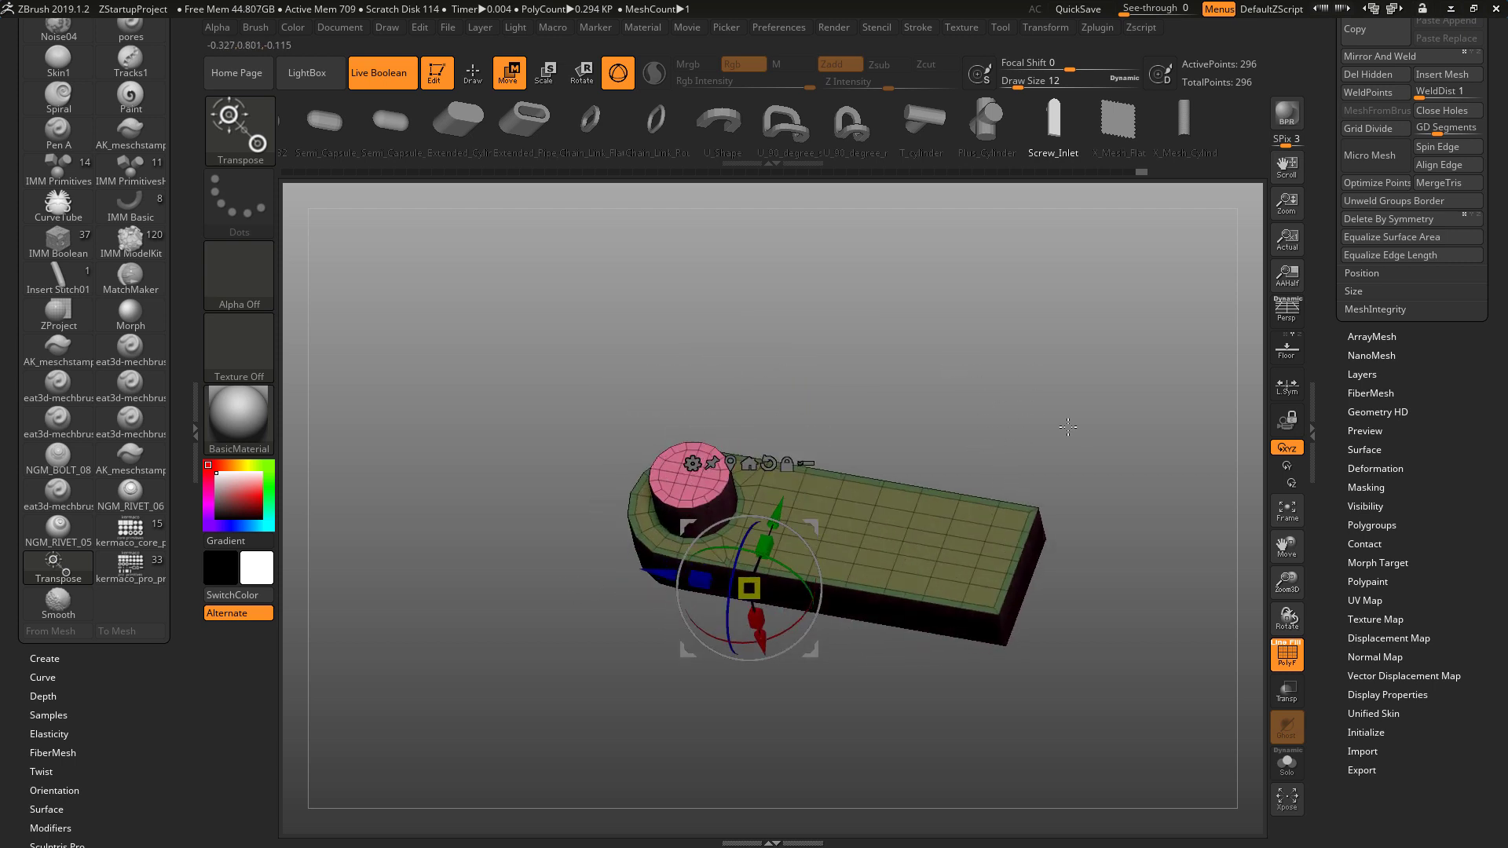
left_click_drag(1011, 350, 948, 339)
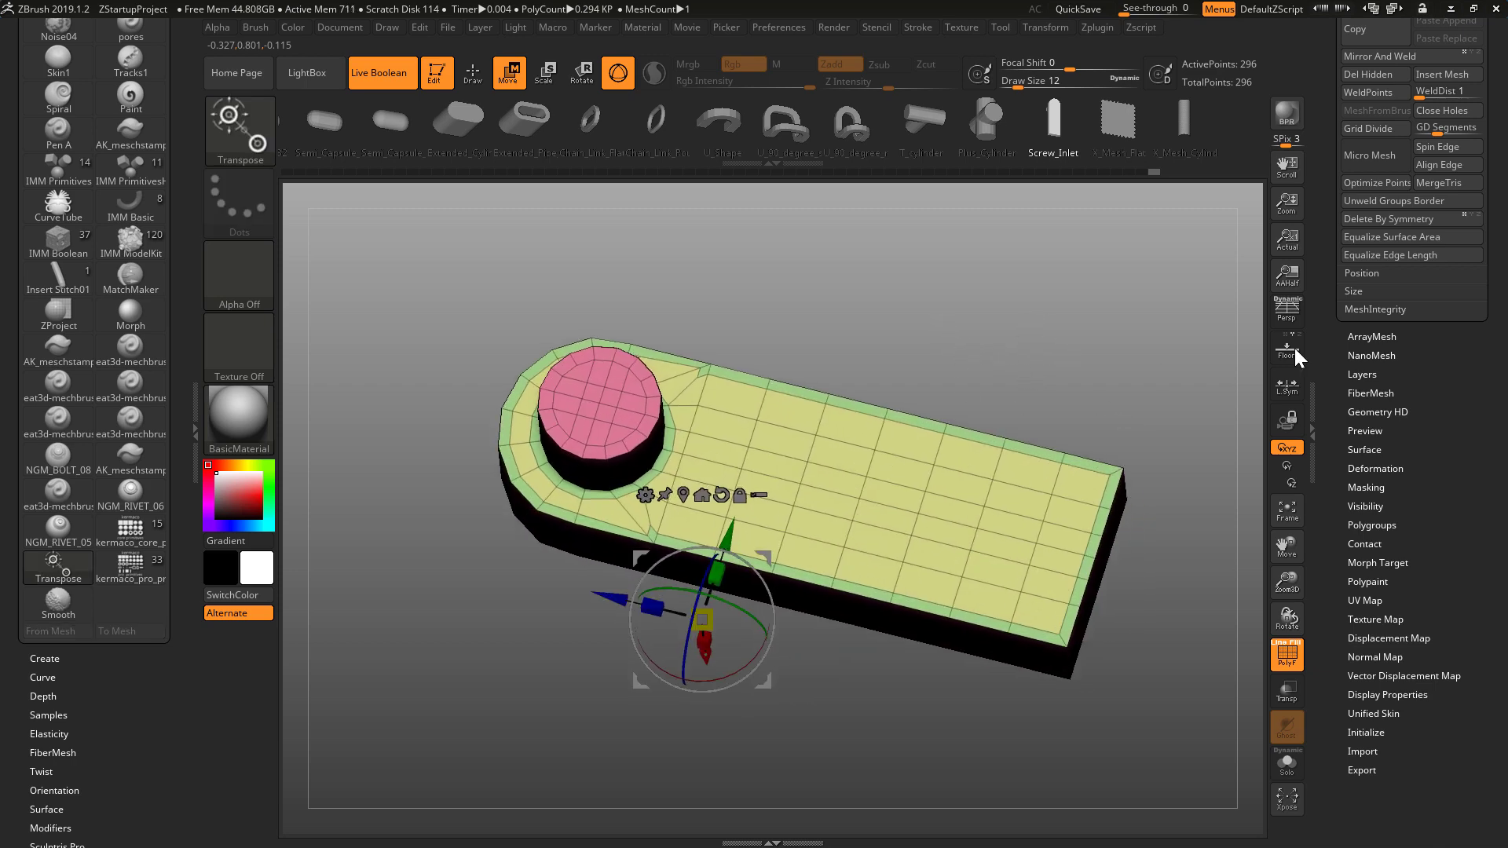